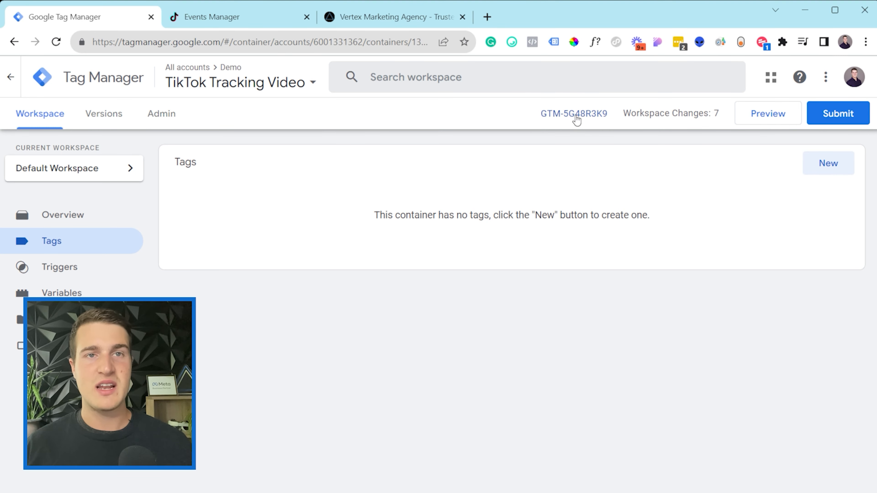
Step: View the container's Google Tag Manager installation snippets for the website's head and body, and close them
{"action": "left_click", "coordinate": [559, 114]}
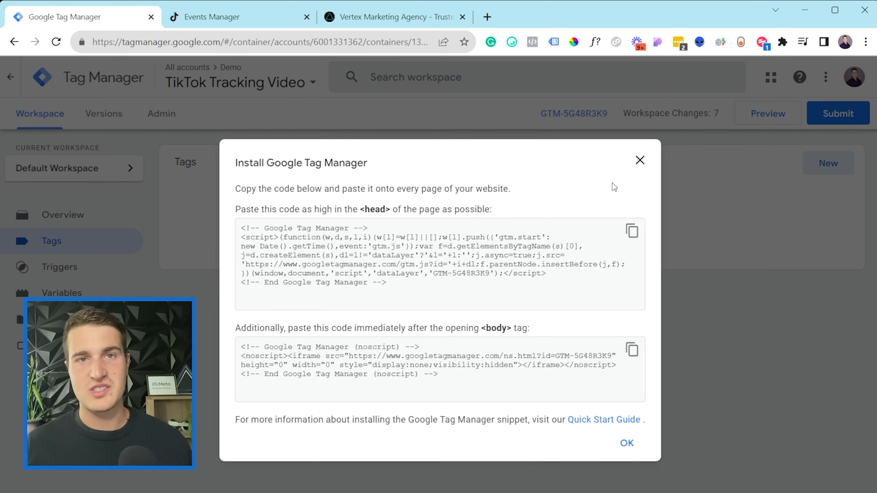
{"action": "left_click", "coordinate": [638, 166]}
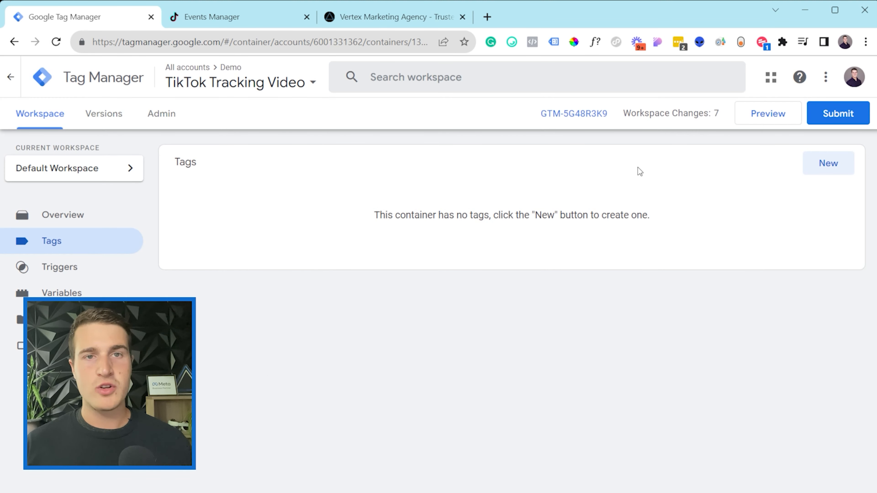
Step: Find the TikTok Pixel tag template by tiktok in the Community Template Gallery and add it to the workspace
{"action": "left_click", "coordinate": [52, 346]}
{"action": "left_click", "coordinate": [724, 169]}
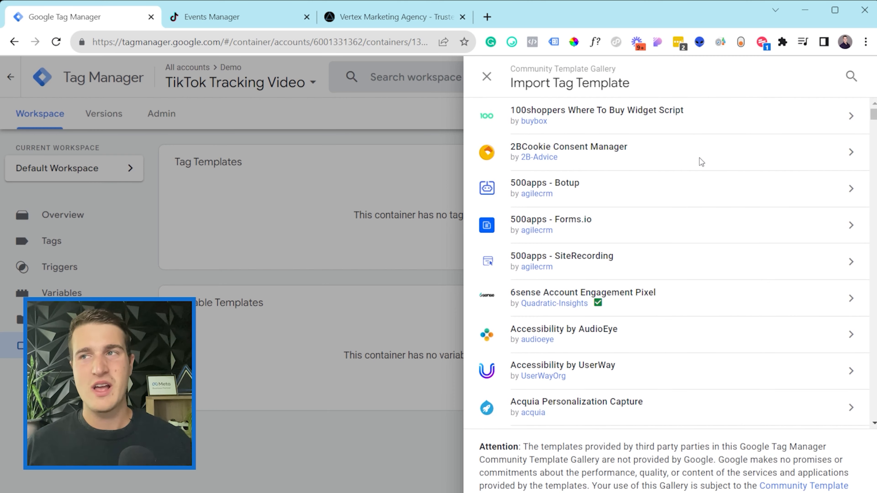
{"action": "left_click", "coordinate": [852, 76]}
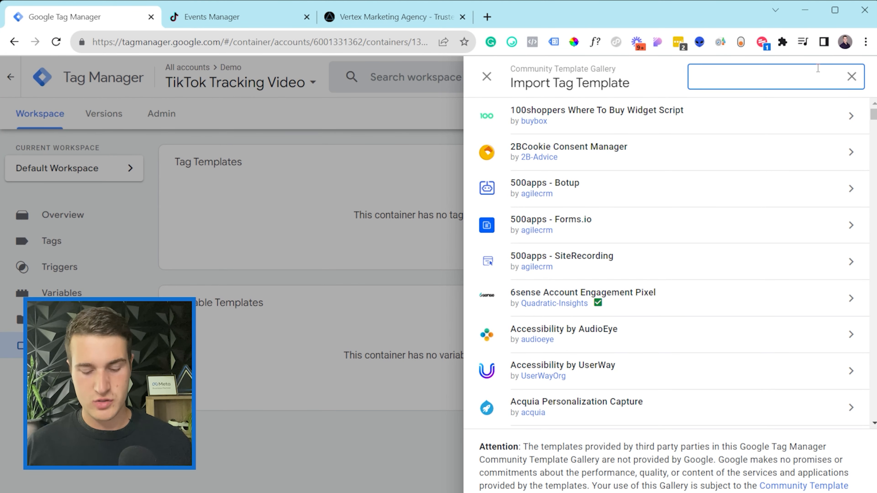
{"action": "type", "text": "tikto"}
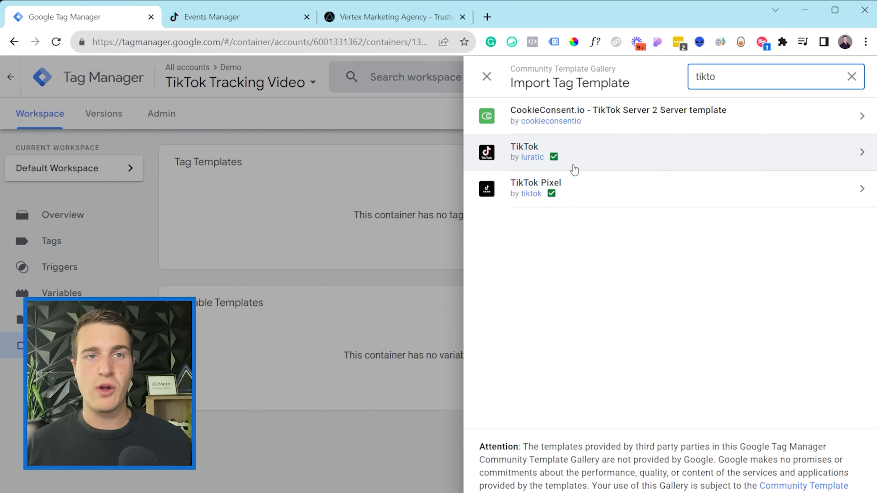
{"action": "left_click", "coordinate": [666, 194]}
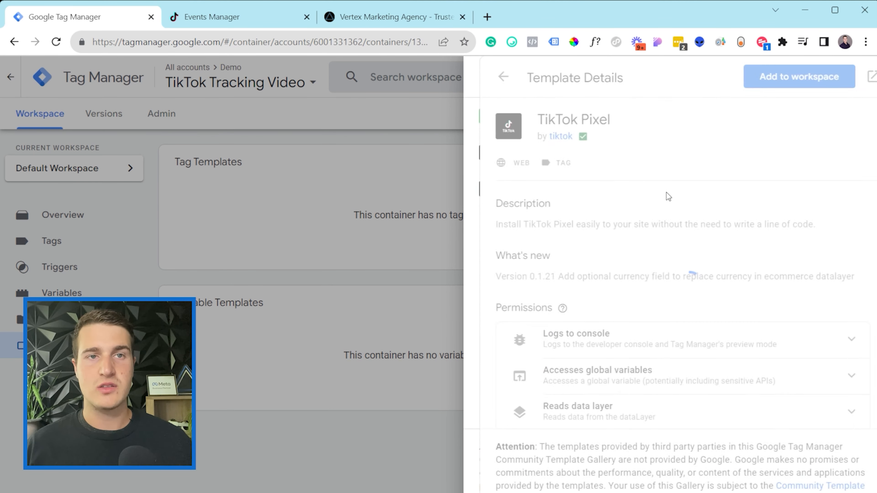
{"action": "left_click", "coordinate": [765, 83]}
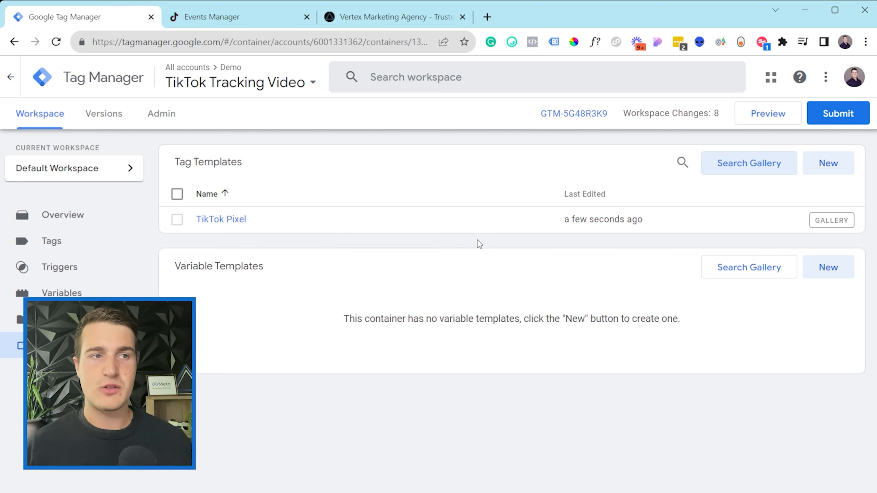
Step: Find the Unique Event ID variable template by stape-io in the Community Template Gallery and add it to the workspace
{"action": "left_click", "coordinate": [731, 276]}
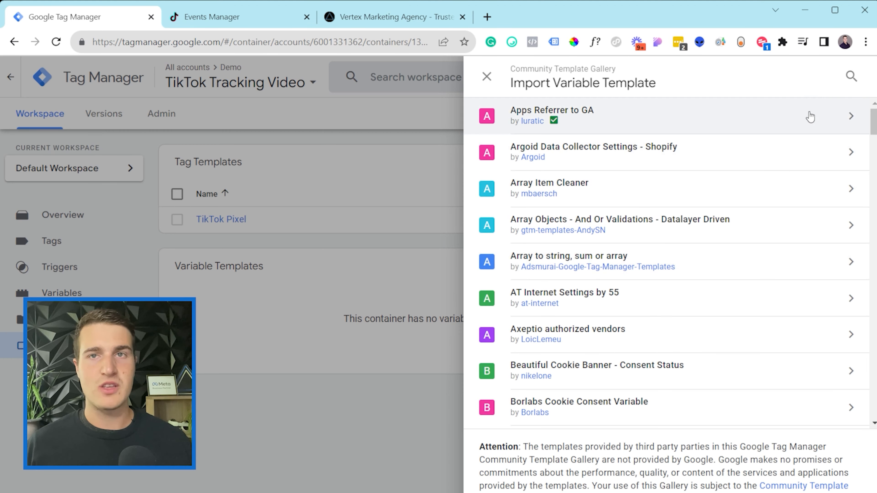
{"action": "left_click", "coordinate": [847, 78]}
{"action": "type", "text": "event"}
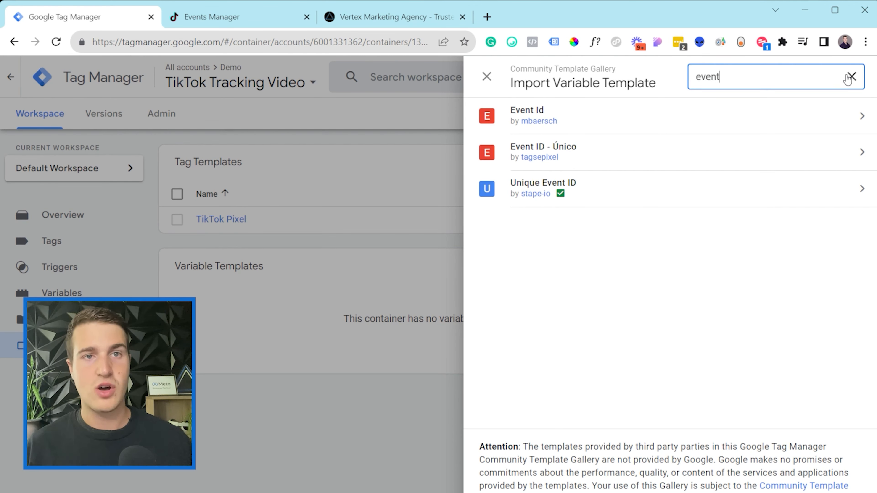
{"action": "left_click", "coordinate": [544, 185]}
{"action": "left_click", "coordinate": [776, 76]}
{"action": "left_click", "coordinate": [615, 350]}
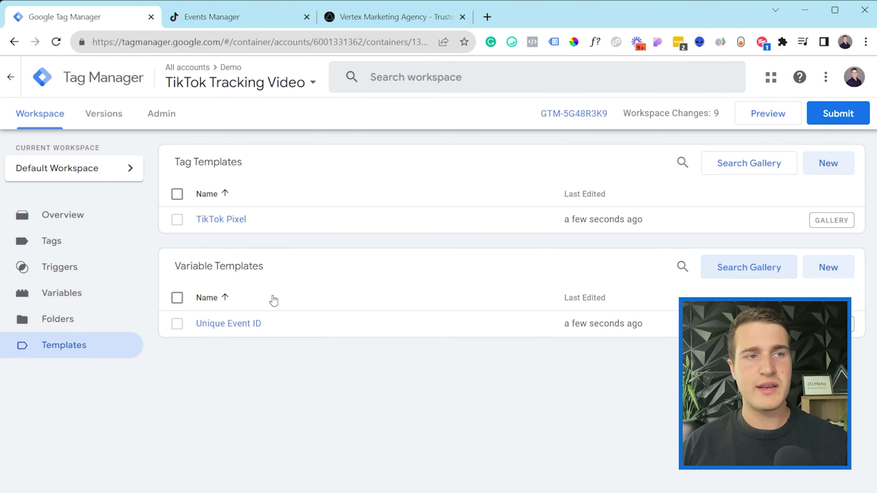
Step: Create a user-defined variable of type Unique Event ID and save it with the name Unique Event ID
{"action": "left_click", "coordinate": [50, 293]}
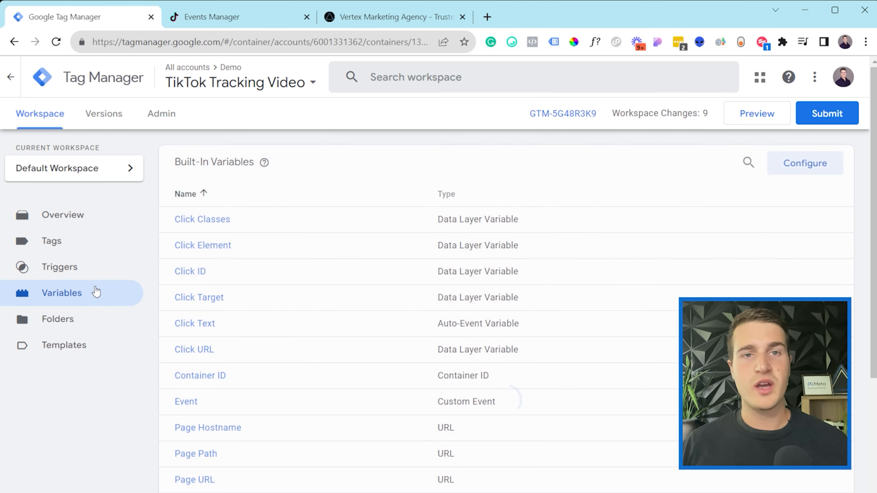
{"action": "scroll", "coordinate": [462, 325], "scroll_direction": "down", "scroll_amount": 5}
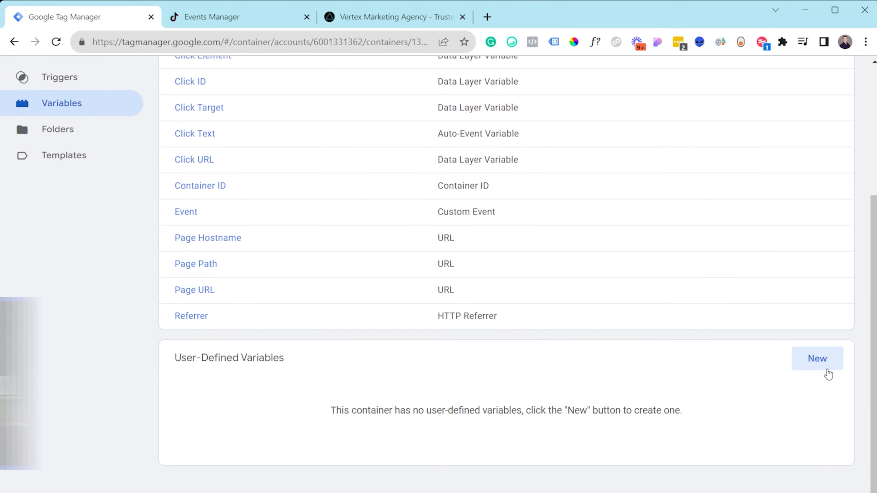
{"action": "left_click", "coordinate": [816, 362]}
{"action": "left_click", "coordinate": [511, 203]}
{"action": "left_click", "coordinate": [531, 190]}
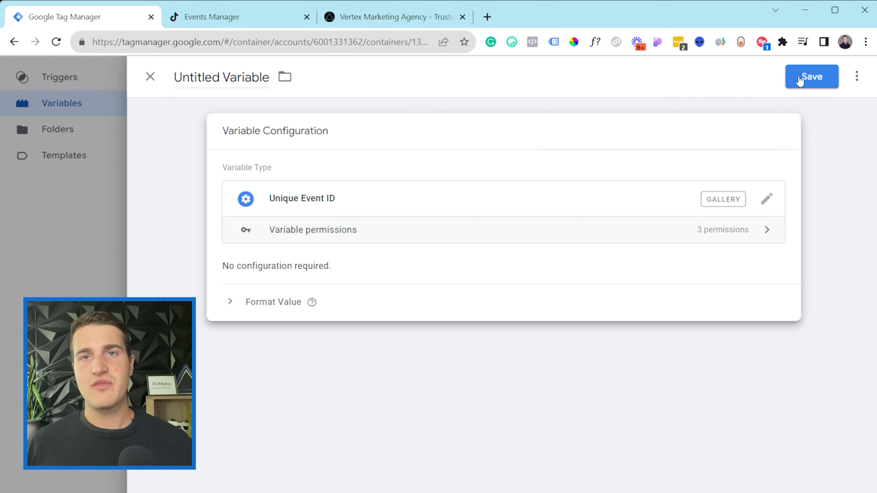
{"action": "left_click", "coordinate": [800, 79]}
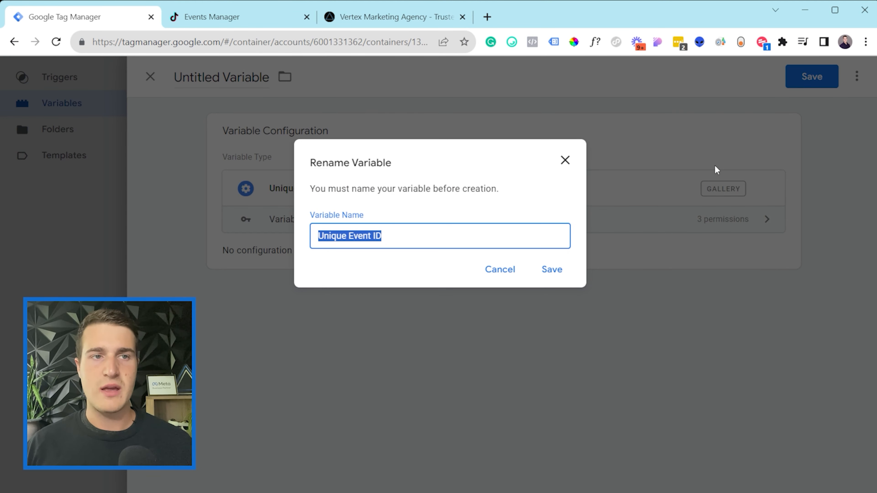
{"action": "left_click", "coordinate": [552, 270]}
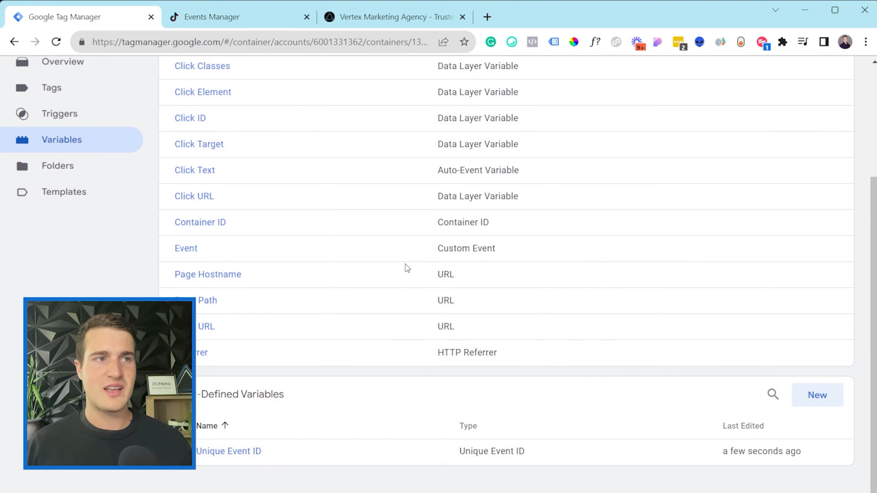
Step: Create a new tag and set its type to Custom HTML
{"action": "scroll", "coordinate": [143, 263], "scroll_direction": "up", "scroll_amount": 2}
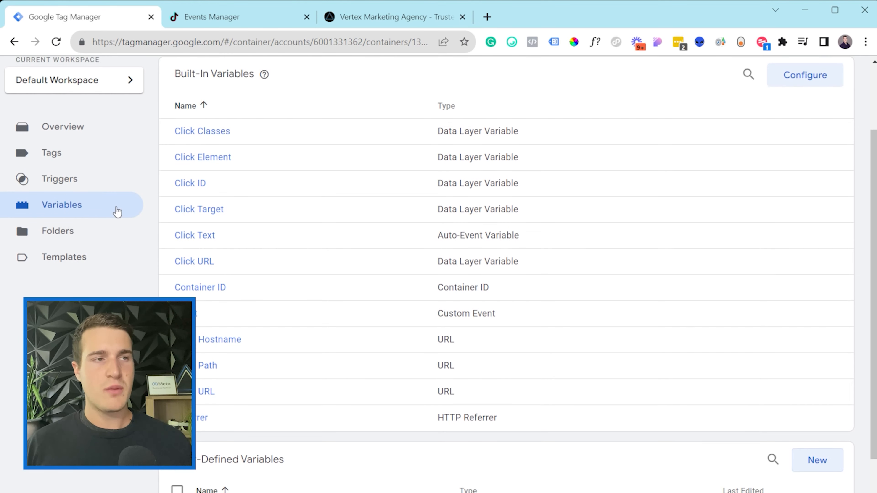
{"action": "left_click", "coordinate": [83, 160]}
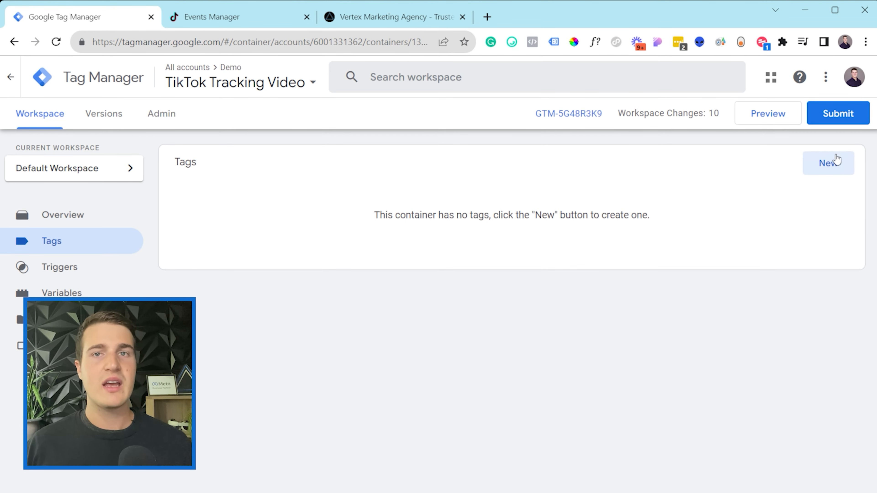
{"action": "left_click", "coordinate": [838, 160]}
{"action": "left_click", "coordinate": [340, 188]}
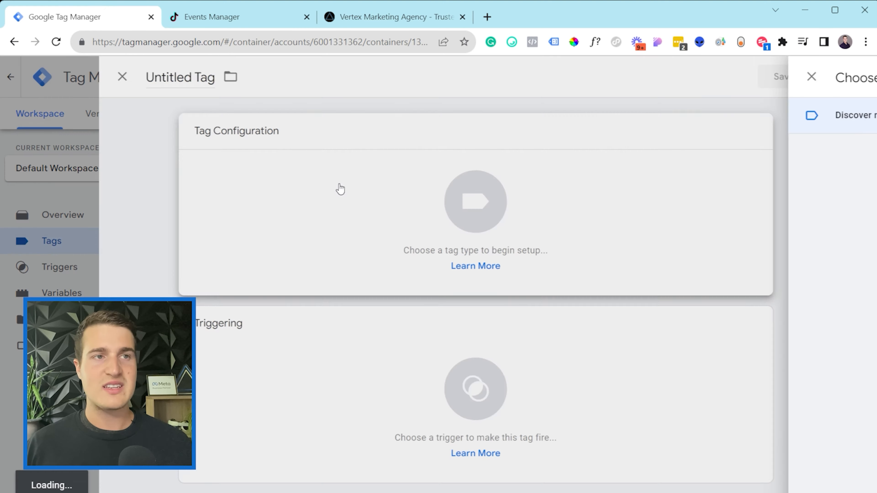
{"action": "scroll", "coordinate": [597, 308], "scroll_direction": "down", "scroll_amount": 2}
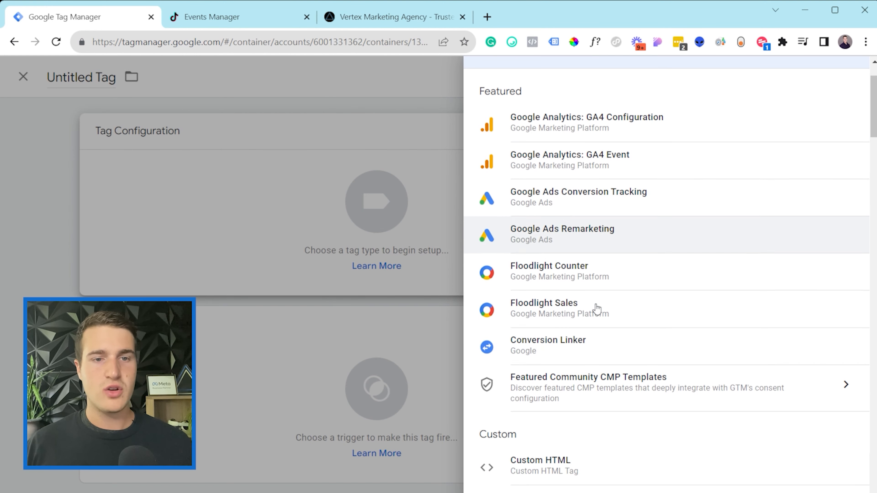
{"action": "scroll", "coordinate": [597, 309], "scroll_direction": "down", "scroll_amount": 4}
{"action": "scroll", "coordinate": [530, 353], "scroll_direction": "down", "scroll_amount": 2}
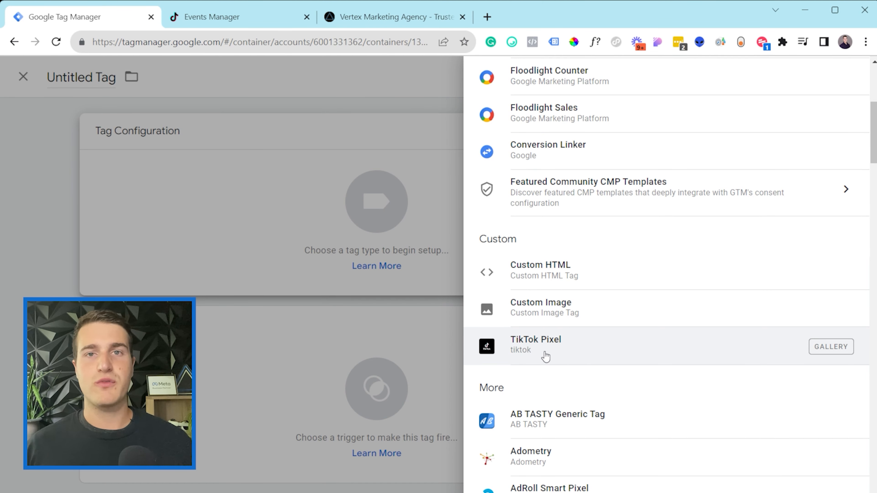
Step: Switch to TikTok Ads Manager and open the Testing pixel from the web events in Events Manager
{"action": "left_click", "coordinate": [231, 17]}
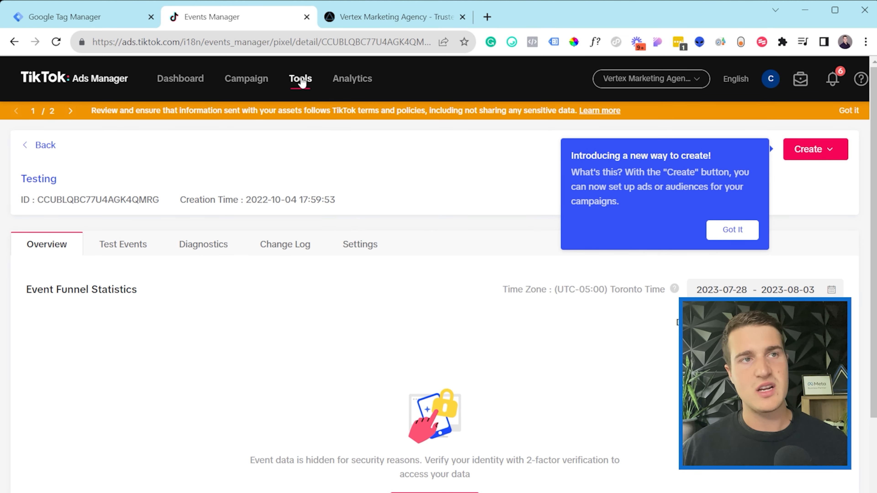
{"action": "mouse_move", "coordinate": [301, 81]}
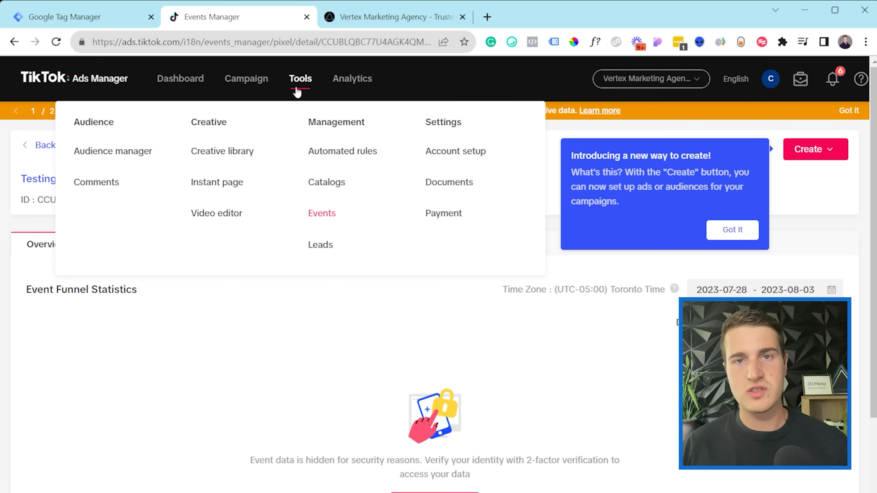
{"action": "left_click", "coordinate": [319, 217]}
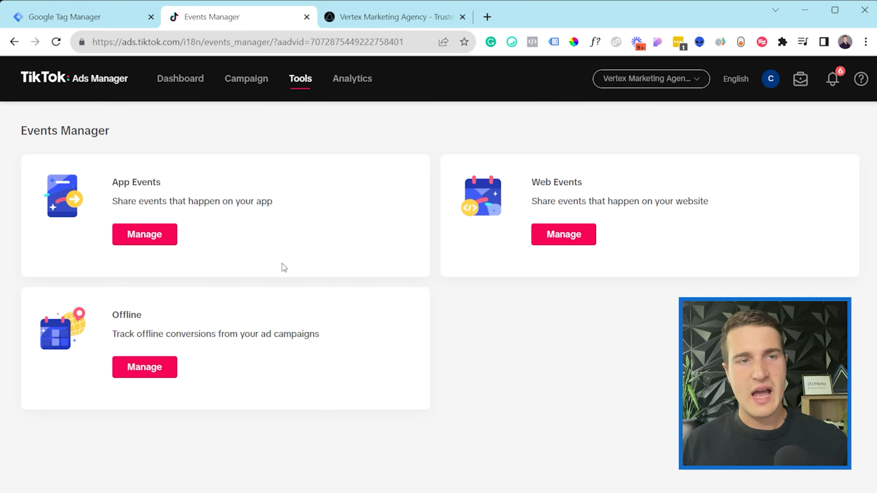
{"action": "left_click", "coordinate": [560, 239]}
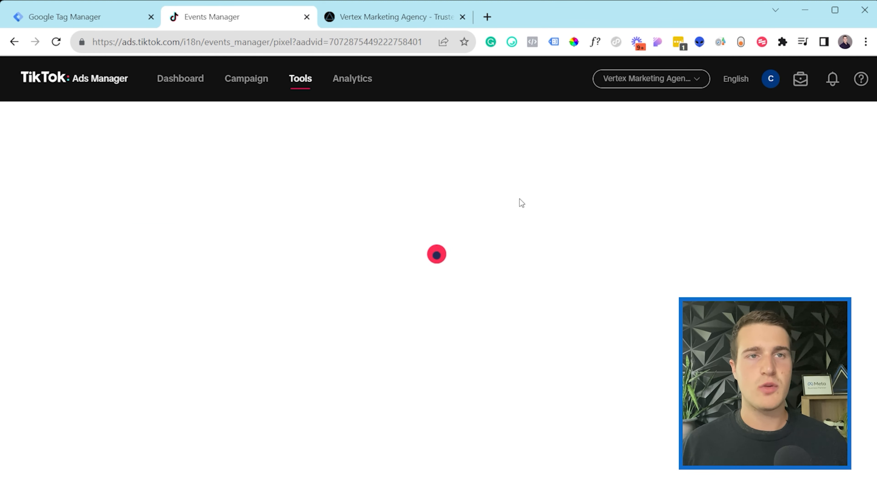
{"action": "left_click", "coordinate": [471, 273]}
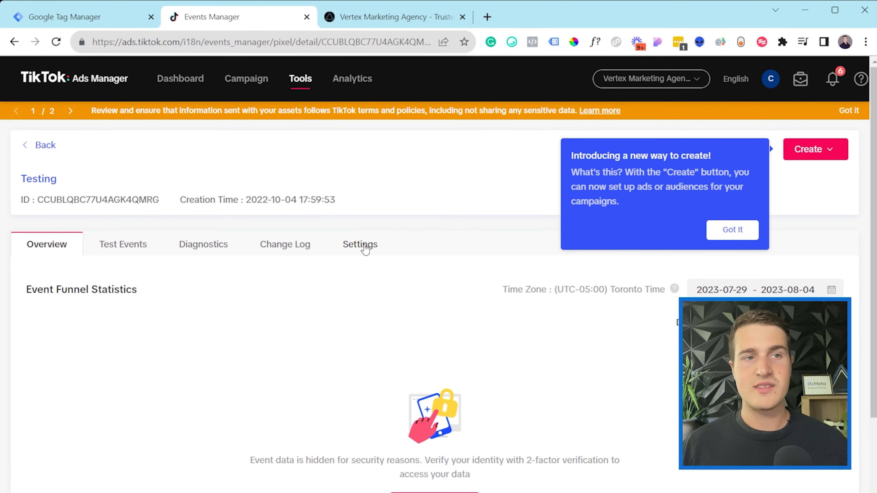
Step: Copy the TikTok Pixel base code from the Testing pixel's event setup settings
{"action": "left_click", "coordinate": [364, 246]}
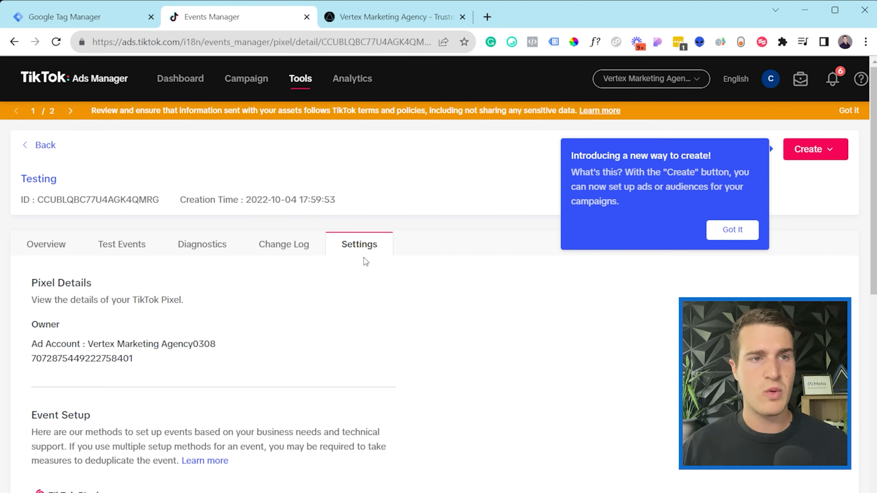
{"action": "scroll", "coordinate": [344, 311], "scroll_direction": "down", "scroll_amount": 7}
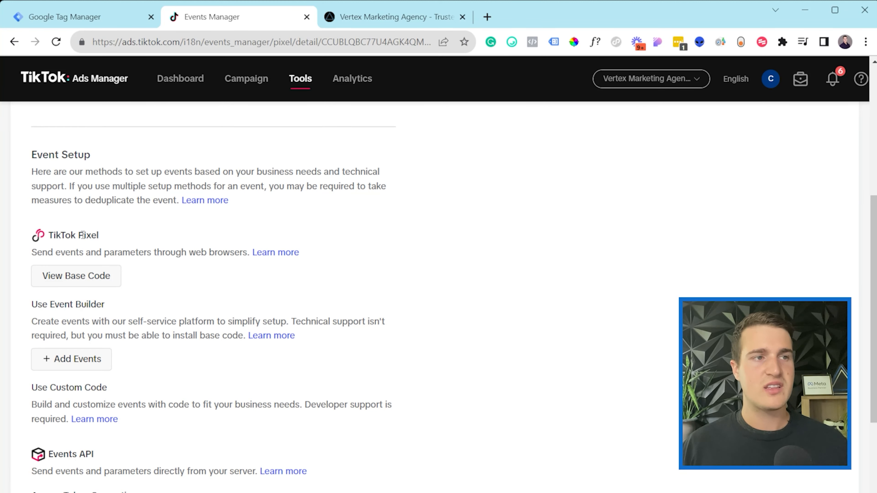
{"action": "left_click", "coordinate": [76, 277]}
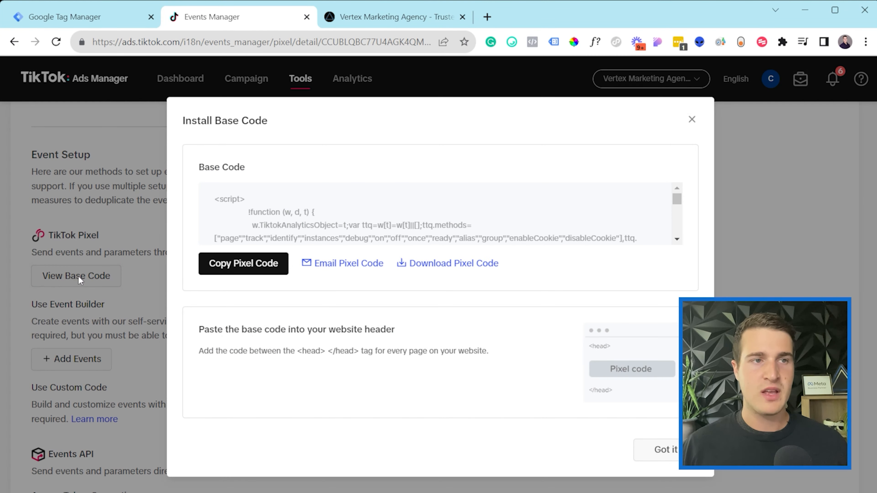
{"action": "left_click", "coordinate": [240, 270]}
Step: Switch back to Google Tag Manager, paste the pixel base code into the Custom HTML tag and check its pixel ID
{"action": "left_click", "coordinate": [61, 17]}
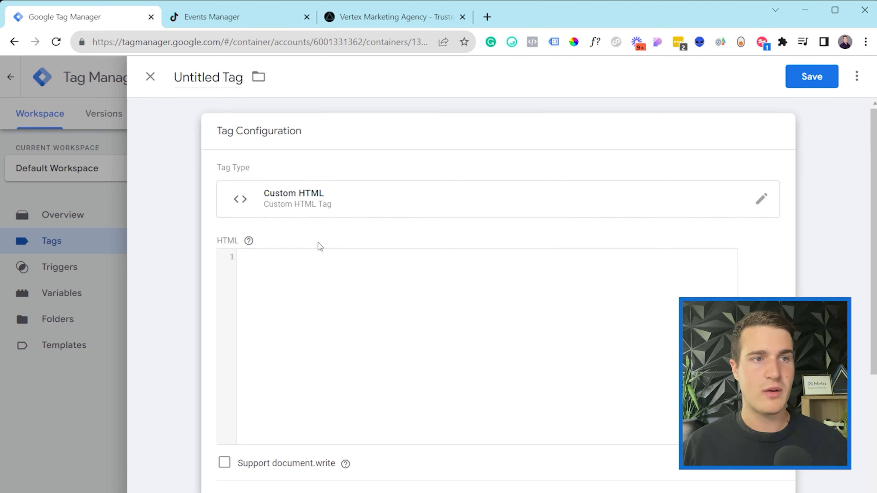
{"action": "left_click", "coordinate": [304, 284]}
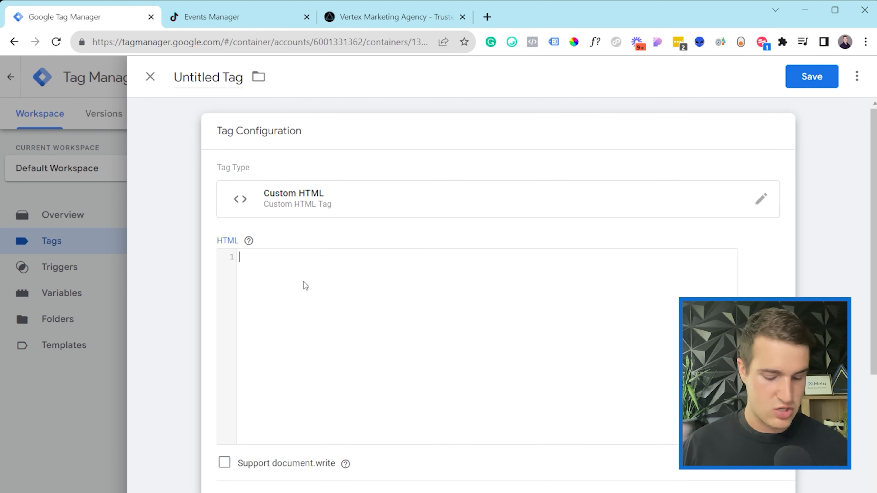
{"action": "key", "text": "ctrl+v"}
{"action": "scroll", "coordinate": [317, 281], "scroll_direction": "down", "scroll_amount": 2}
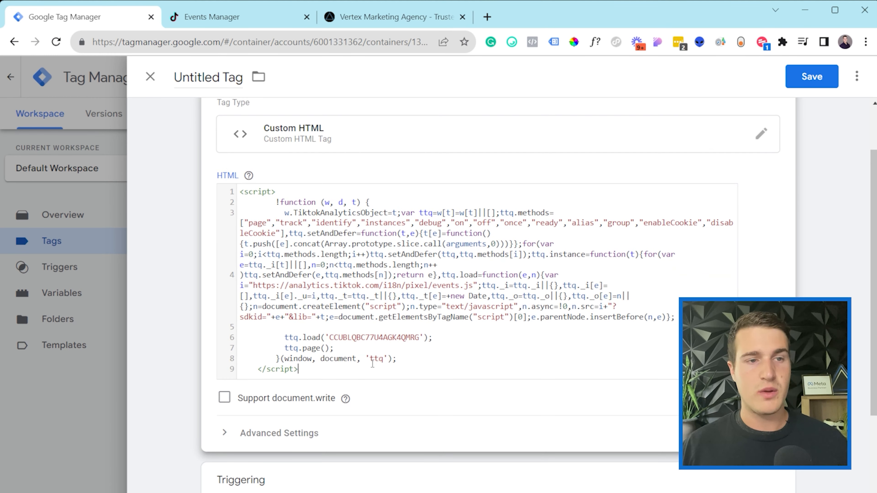
{"action": "left_click_drag", "start_coordinate": [329, 338], "coordinate": [411, 337]}
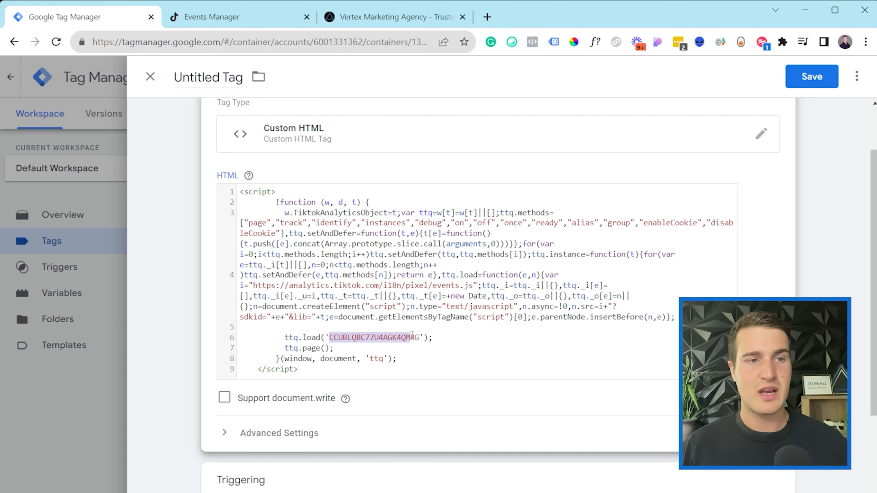
{"action": "left_click", "coordinate": [411, 338]}
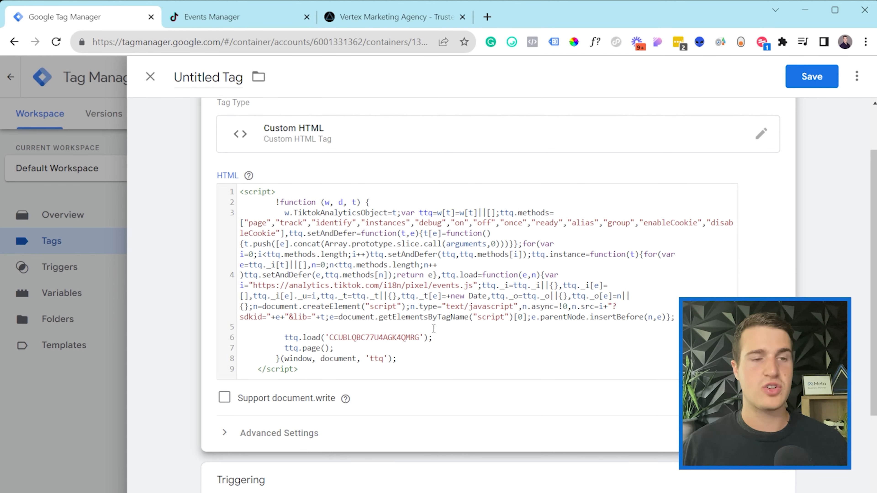
Step: Set the tag firing priority to 100 in the Custom HTML tag's advanced settings
{"action": "left_click", "coordinate": [264, 434]}
{"action": "scroll", "coordinate": [264, 436], "scroll_direction": "down", "scroll_amount": 2}
{"action": "left_click", "coordinate": [313, 416]}
{"action": "type", "text": "100"}
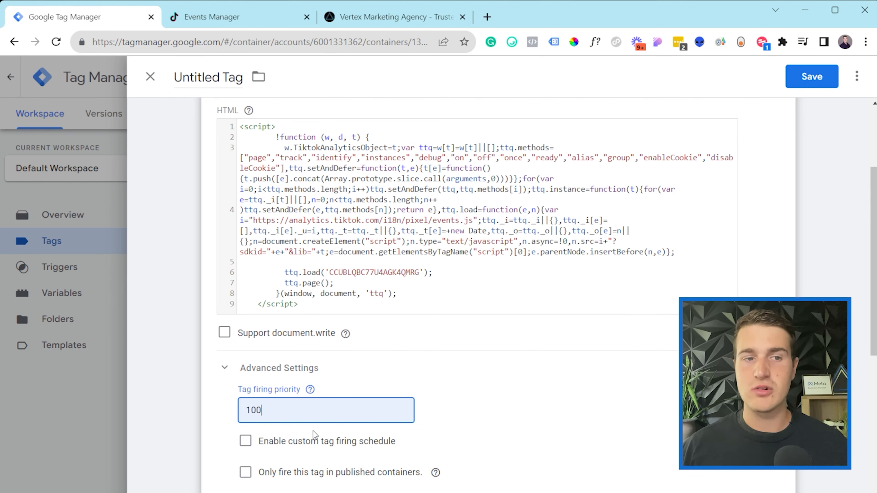
{"action": "scroll", "coordinate": [303, 413], "scroll_direction": "down", "scroll_amount": 2}
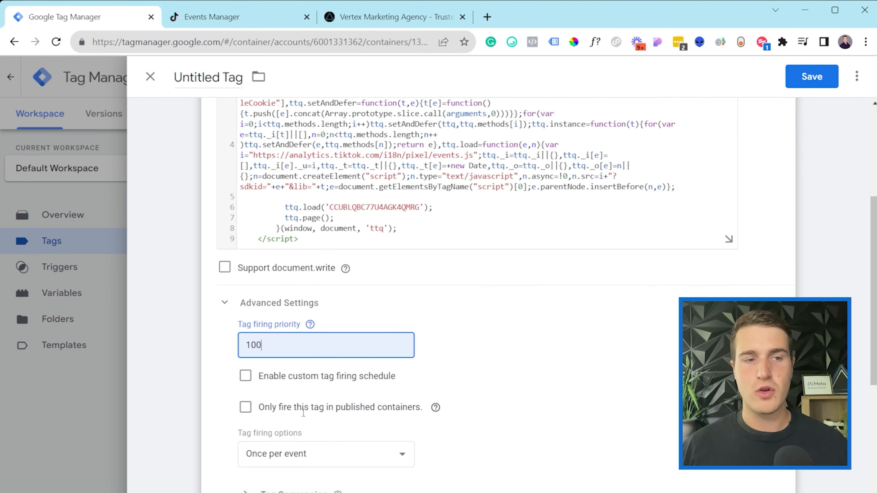
Step: Add the All Pages page view trigger to the Custom HTML tag
{"action": "scroll", "coordinate": [537, 438], "scroll_direction": "down", "scroll_amount": 4}
{"action": "left_click", "coordinate": [463, 486]}
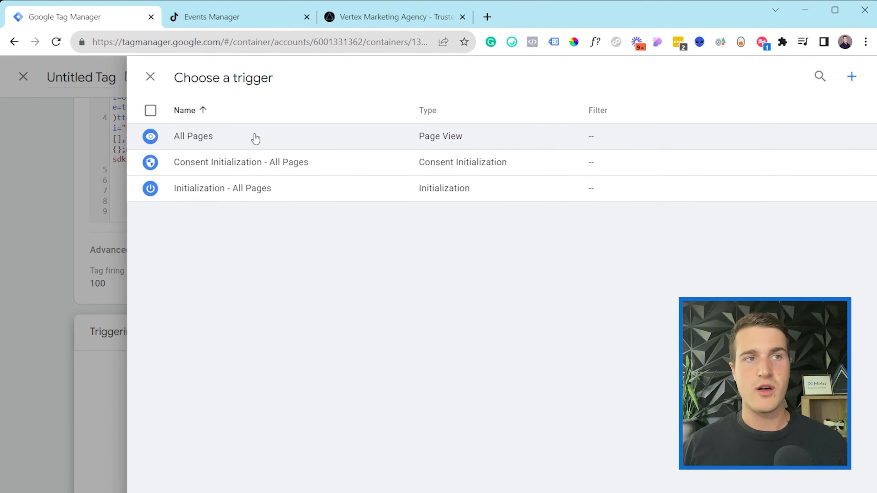
{"action": "left_click", "coordinate": [256, 137]}
Step: Name the tag "TikTok - Base Code" and save it
{"action": "scroll", "coordinate": [566, 445], "scroll_direction": "up", "scroll_amount": 1}
{"action": "left_click", "coordinate": [208, 77]}
{"action": "type", "text": "TikTok -"}
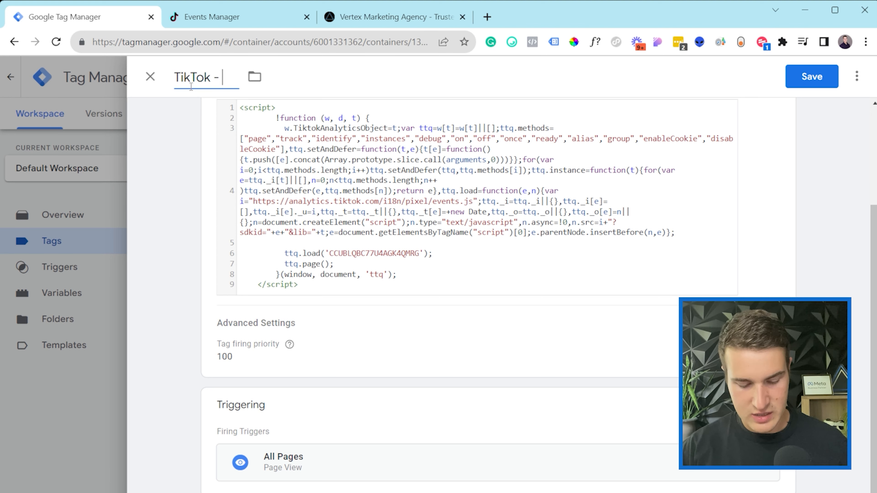
{"action": "type", "text": " Base"}
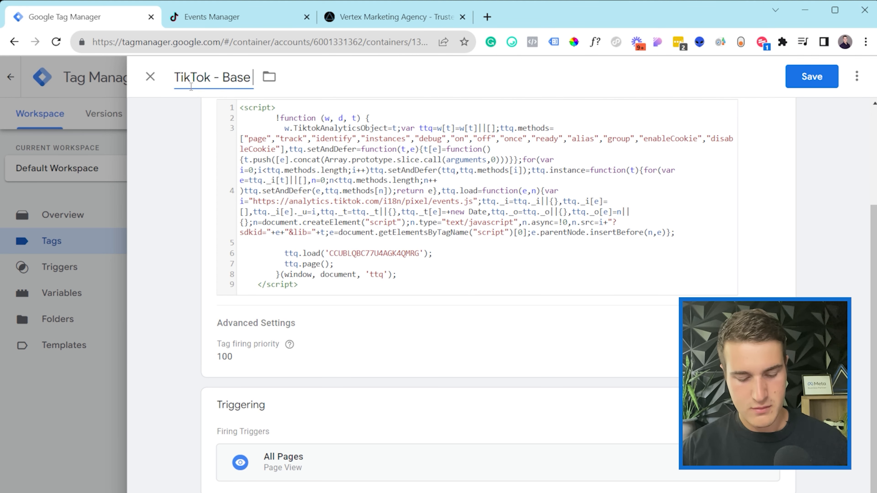
{"action": "type", "text": " Code"}
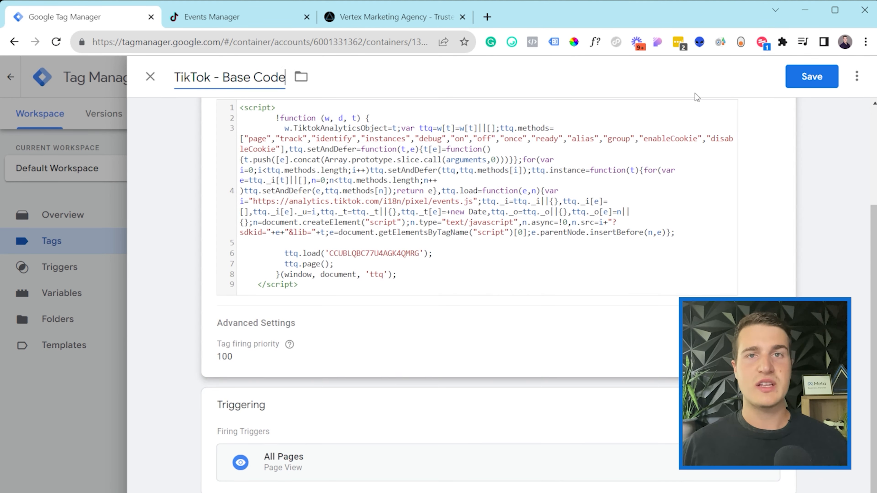
{"action": "left_click", "coordinate": [825, 80]}
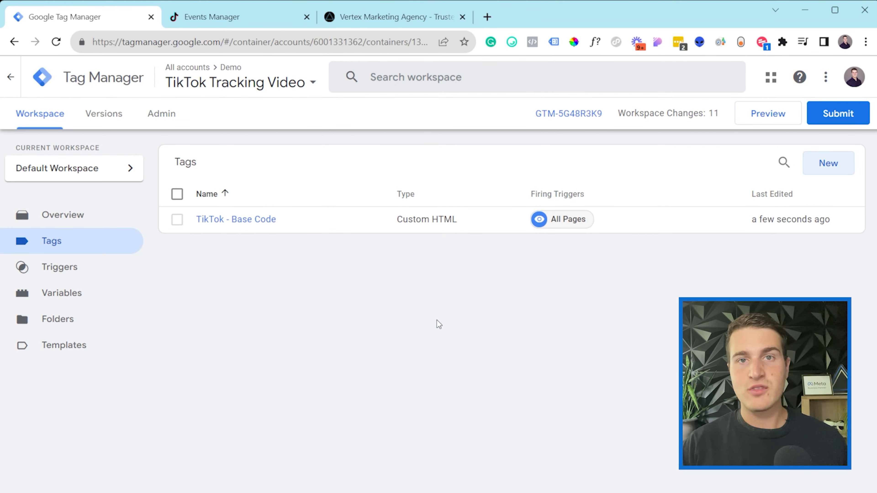
Step: Create a new tag using the TikTok Pixel custom tag type
{"action": "left_click", "coordinate": [828, 163]}
{"action": "left_click", "coordinate": [271, 155]}
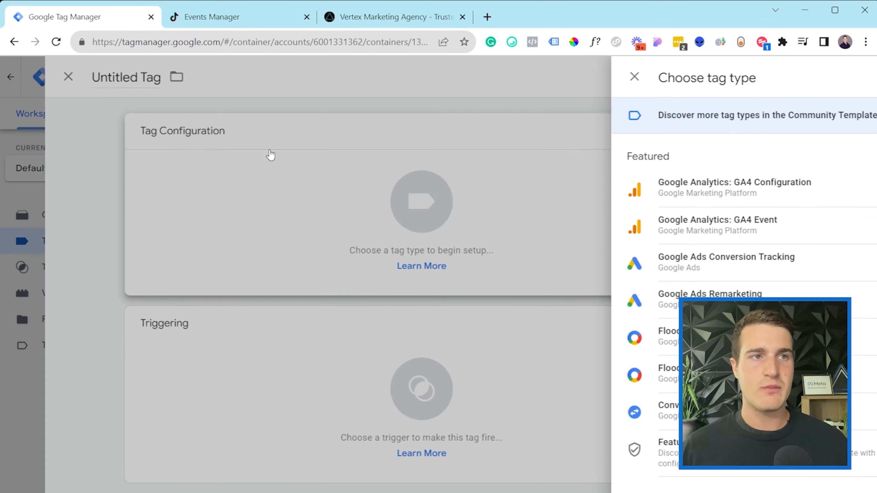
{"action": "scroll", "coordinate": [582, 296], "scroll_direction": "down", "scroll_amount": 5}
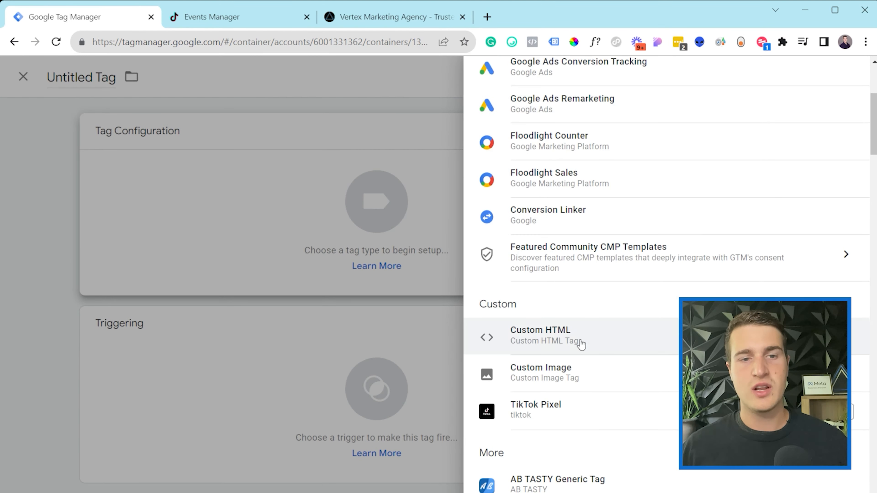
{"action": "left_click", "coordinate": [556, 408]}
Step: Switch to TikTok Ads Manager, close the base code dialog and copy the Testing pixel's ID
{"action": "left_click", "coordinate": [212, 17]}
{"action": "mouse_move", "coordinate": [508, 225]}
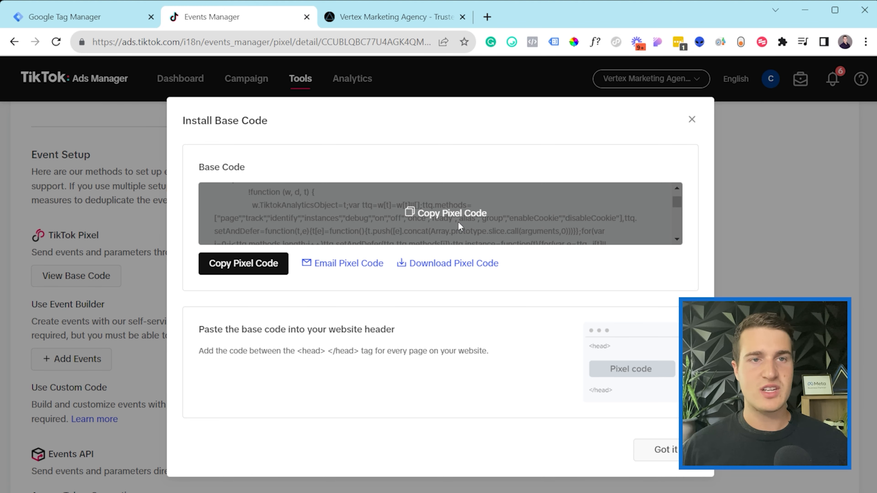
{"action": "left_click", "coordinate": [691, 119]}
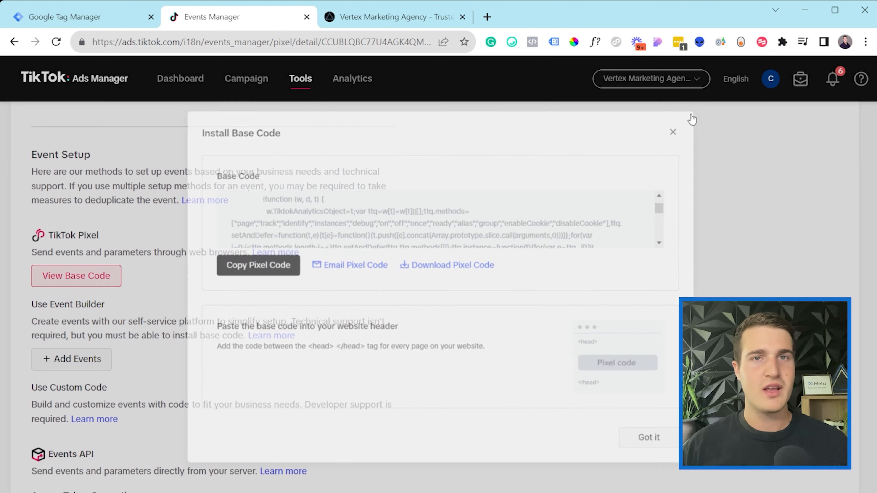
{"action": "scroll", "coordinate": [172, 299], "scroll_direction": "up", "scroll_amount": 2}
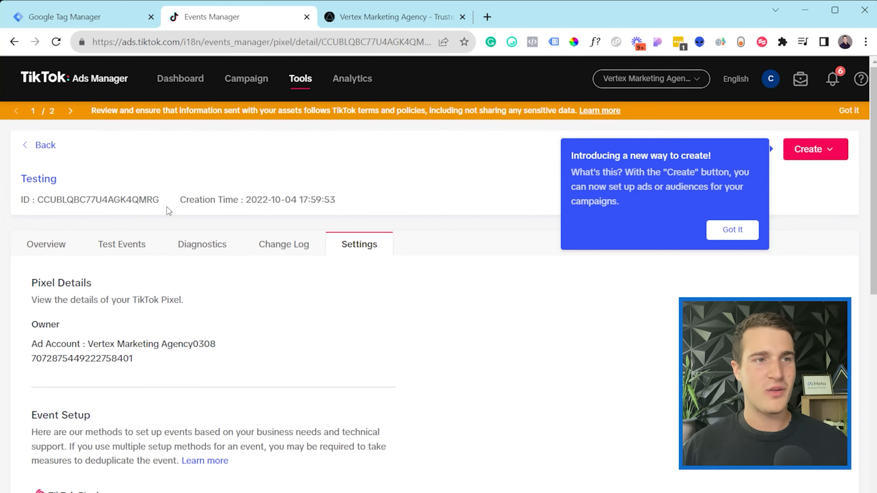
{"action": "left_click_drag", "start_coordinate": [163, 204], "coordinate": [37, 200]}
{"action": "key", "text": "ctrl+c"}
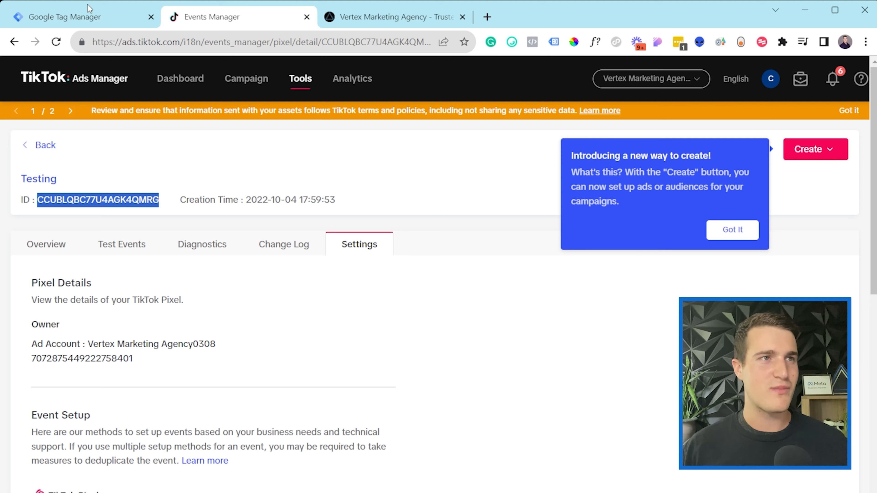
Step: Switch back to Google Tag Manager and start a new Constant variable for the TikTok Pixel tag's Pixel ID
{"action": "left_click", "coordinate": [87, 14]}
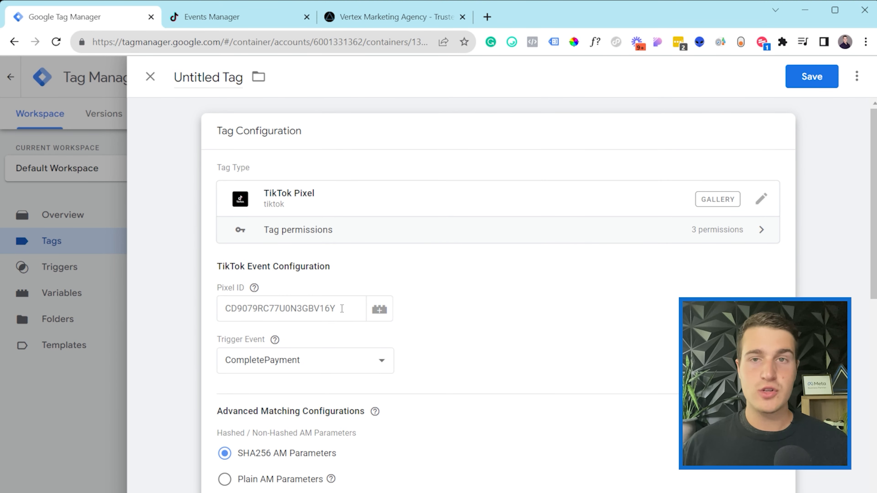
{"action": "left_click", "coordinate": [379, 320]}
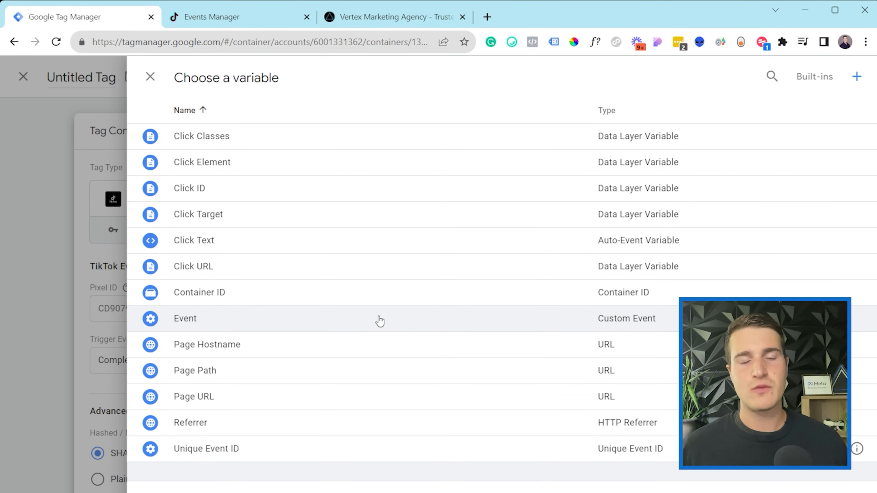
{"action": "left_click", "coordinate": [857, 77]}
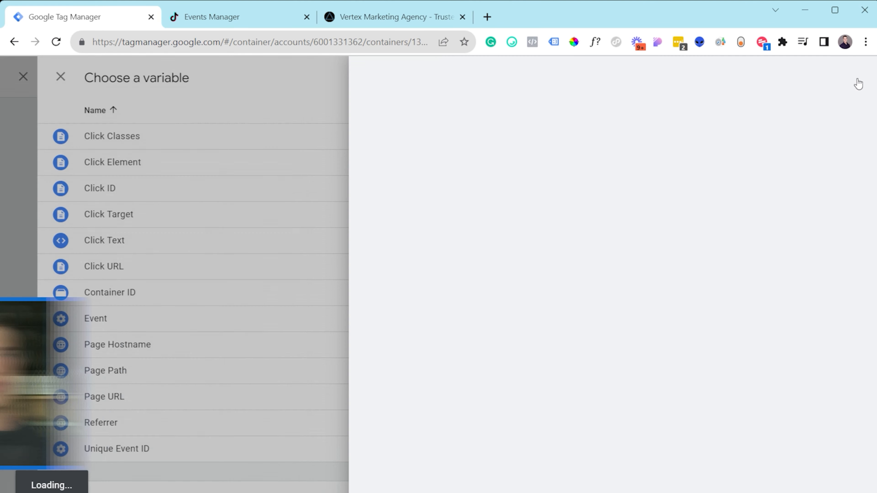
{"action": "left_click", "coordinate": [311, 204]}
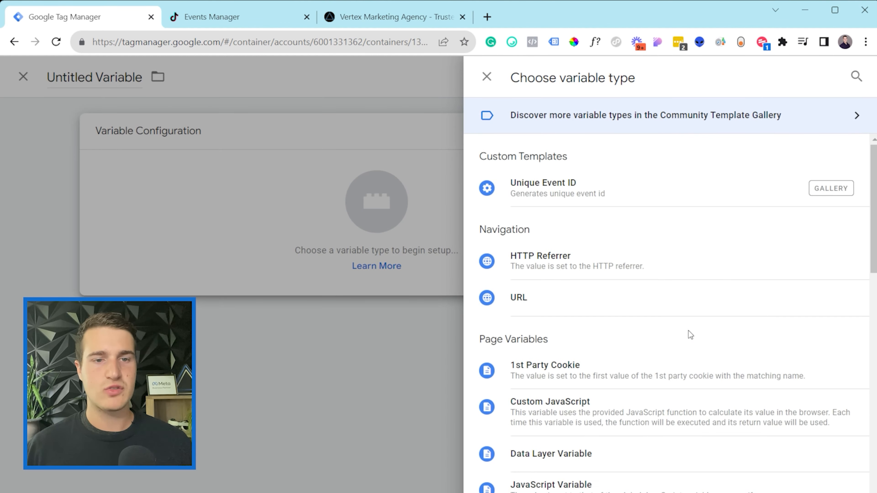
{"action": "scroll", "coordinate": [690, 334], "scroll_direction": "down", "scroll_amount": 5}
{"action": "scroll", "coordinate": [535, 332], "scroll_direction": "down", "scroll_amount": 5}
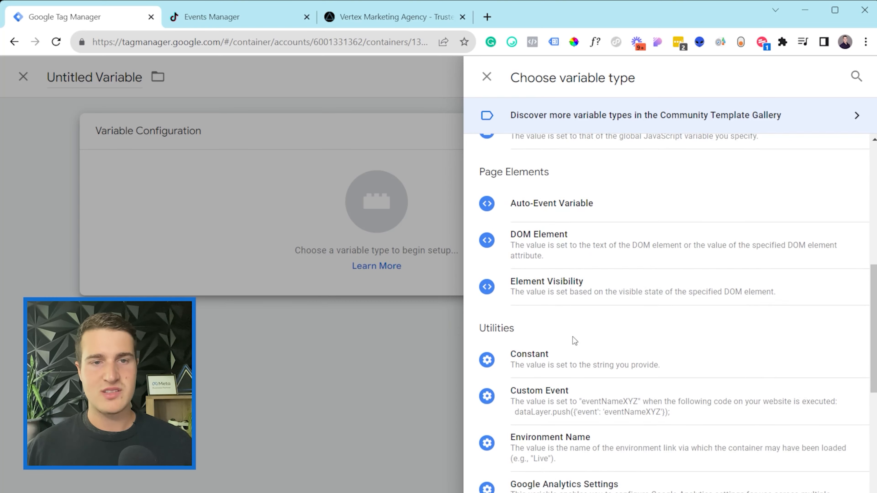
{"action": "scroll", "coordinate": [574, 341], "scroll_direction": "down", "scroll_amount": 1}
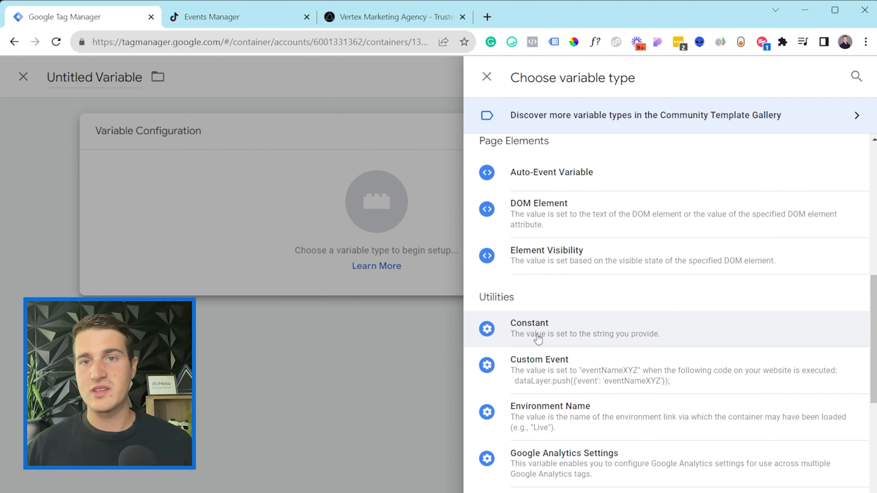
{"action": "left_click", "coordinate": [599, 339]}
Step: Paste the copied pixel ID as the constant's value, name the variable "TikTok Pixel ID" and save it
{"action": "left_click", "coordinate": [277, 263]}
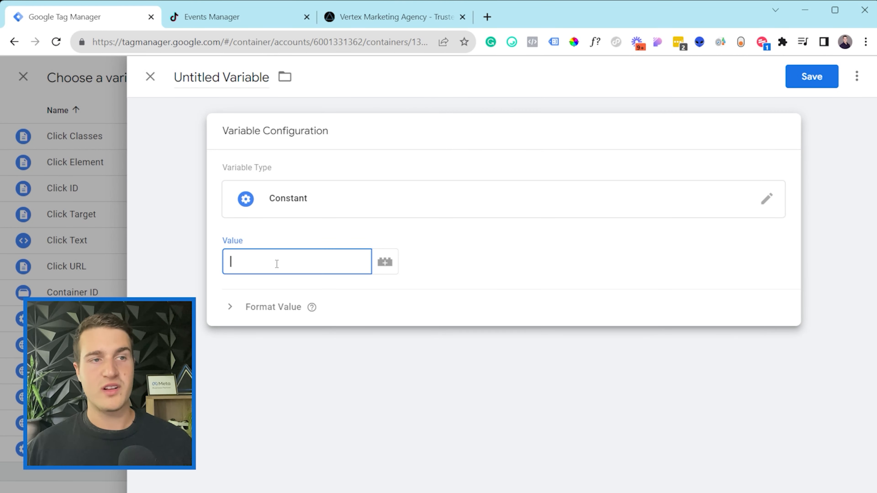
{"action": "key", "text": "ctrl+v"}
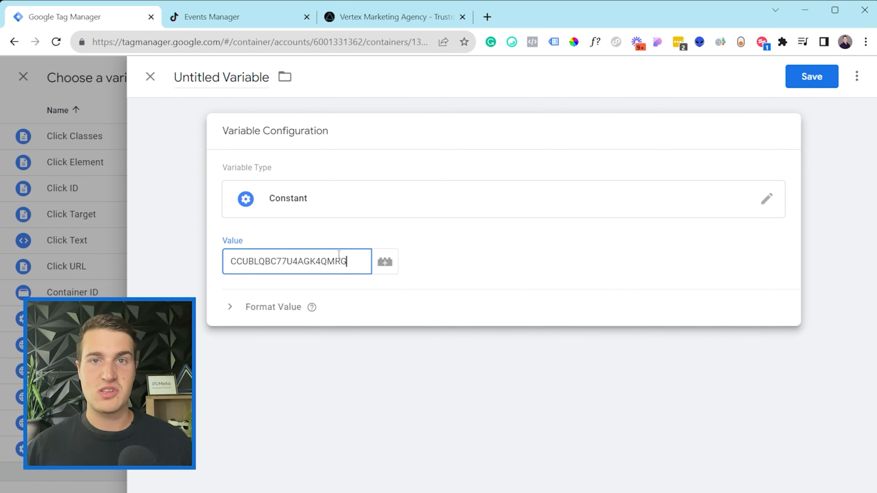
{"action": "left_click", "coordinate": [229, 79]}
{"action": "type", "text": "T"}
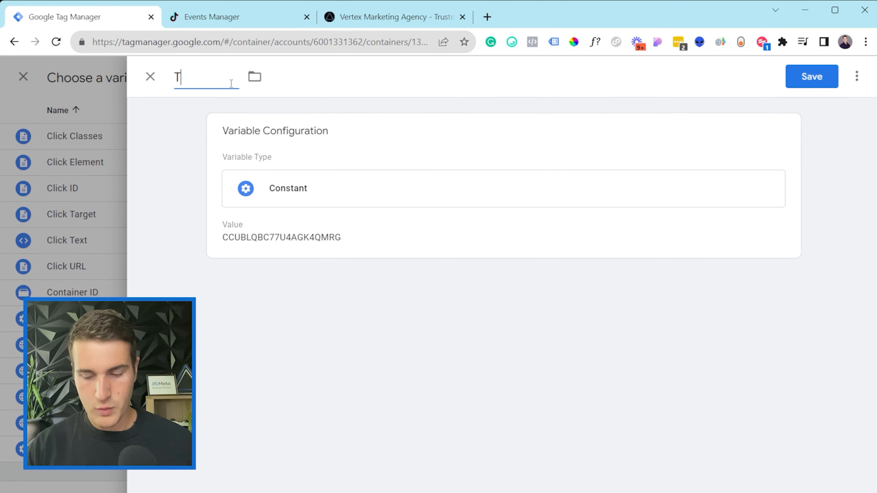
{"action": "type", "text": "i"}
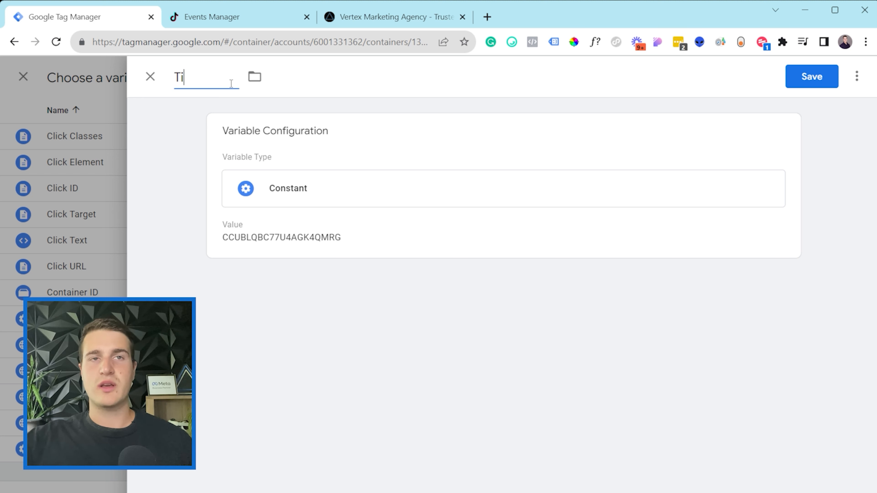
{"action": "type", "text": "kTok"}
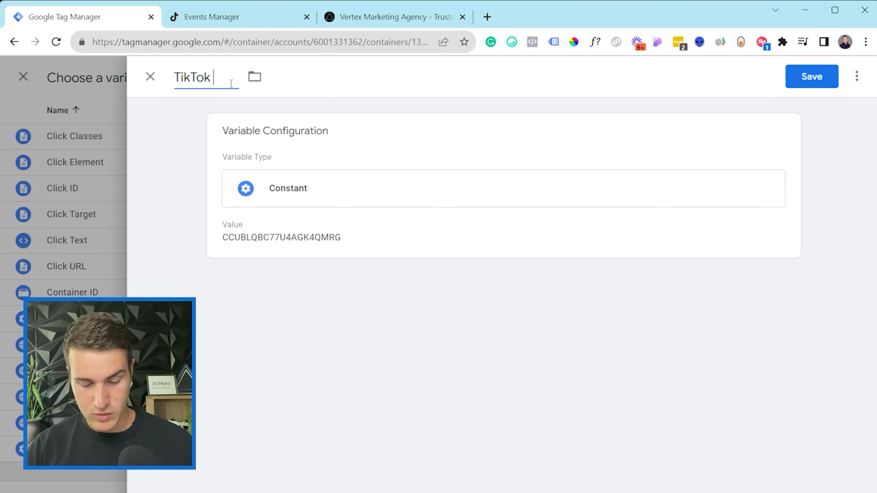
{"action": "type", "text": " Pixel ID"}
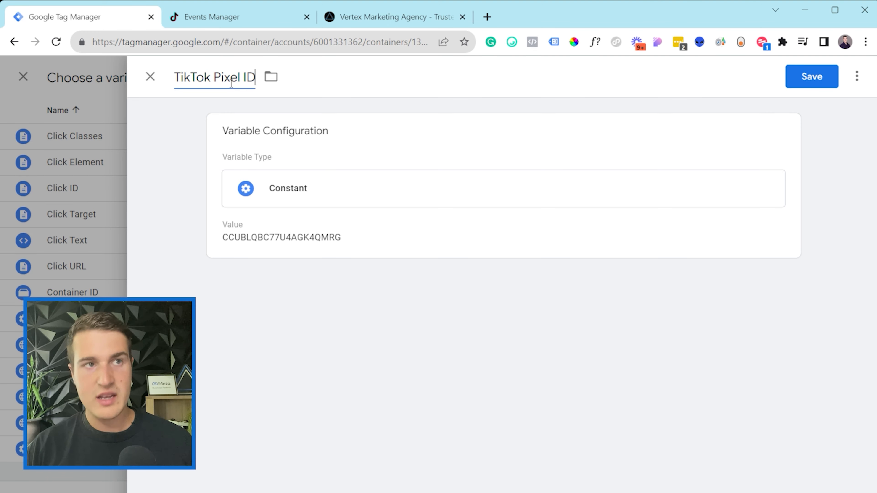
{"action": "left_click", "coordinate": [828, 86]}
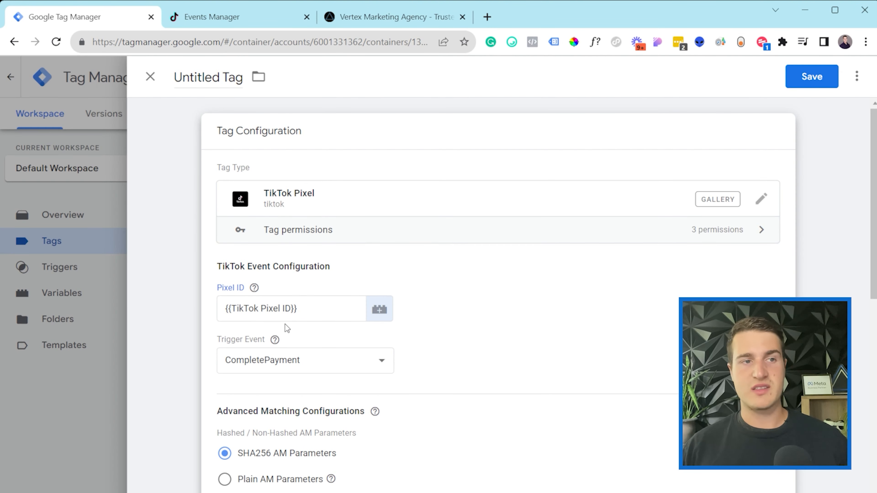
Step: Set the TikTok Pixel tag's trigger event to ViewContent
{"action": "scroll", "coordinate": [453, 296], "scroll_direction": "down", "scroll_amount": 3}
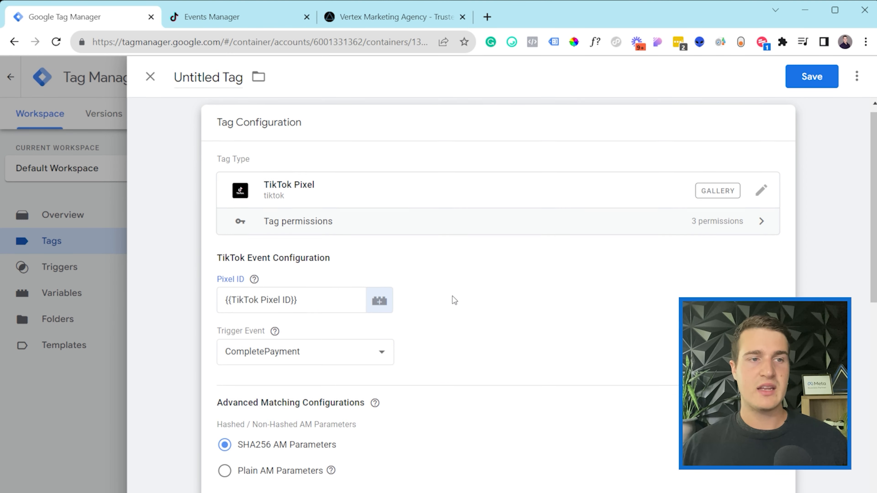
{"action": "left_click", "coordinate": [372, 241]}
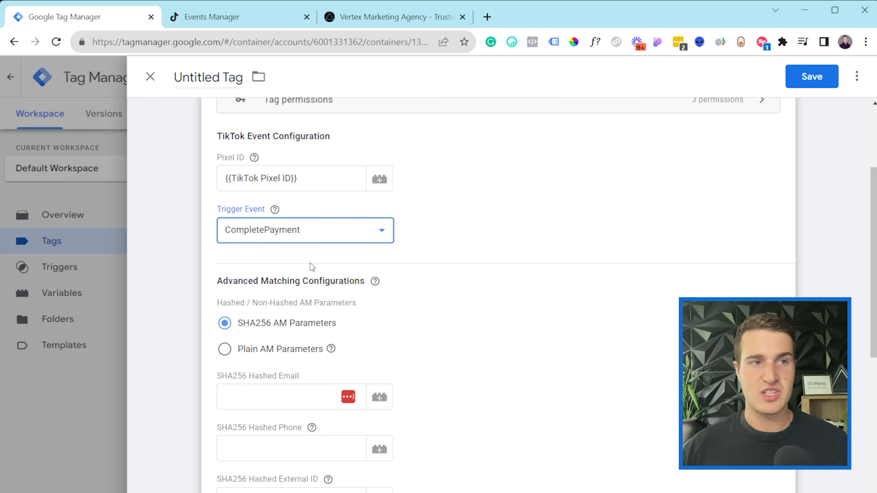
{"action": "key", "text": "Up"}
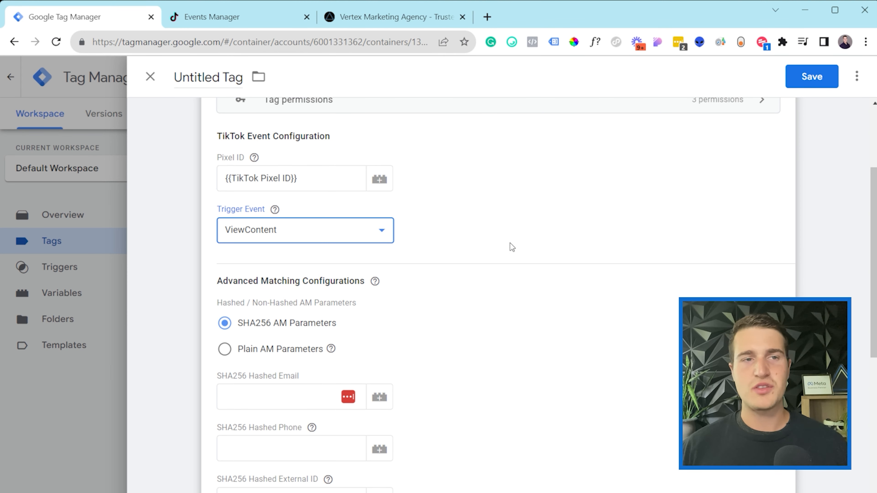
{"action": "left_click", "coordinate": [435, 246]}
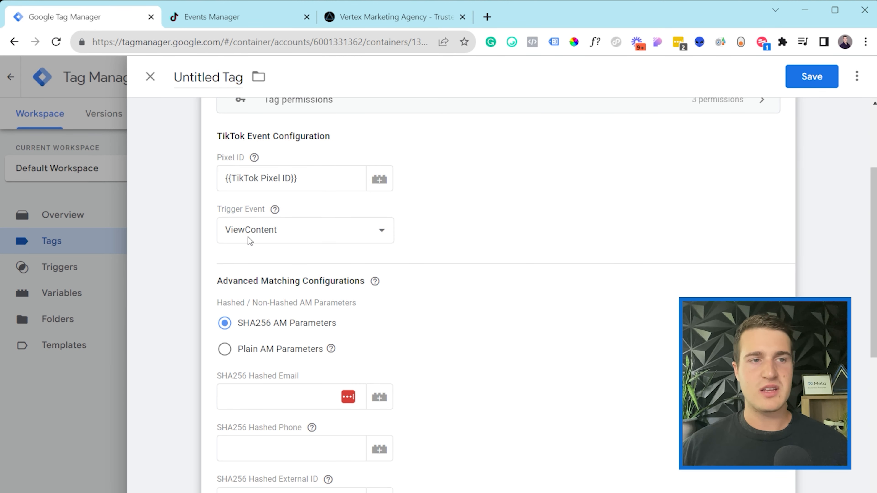
Step: Set the Event ID in the tag's de-duplication configurations to the Unique Event ID variable
{"action": "scroll", "coordinate": [241, 284], "scroll_direction": "down", "scroll_amount": 3}
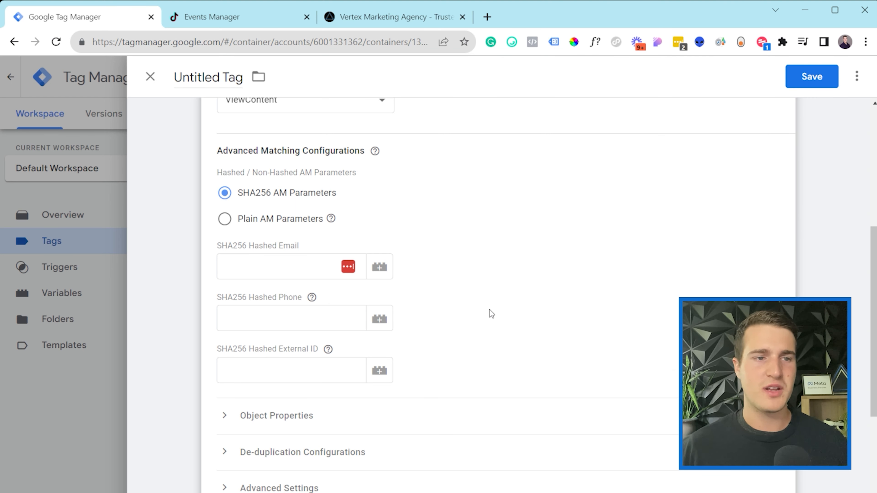
{"action": "scroll", "coordinate": [330, 378], "scroll_direction": "down", "scroll_amount": 2}
{"action": "left_click", "coordinate": [274, 402]}
{"action": "scroll", "coordinate": [311, 380], "scroll_direction": "down", "scroll_amount": 2}
{"action": "left_click", "coordinate": [339, 364]}
{"action": "left_click", "coordinate": [400, 364]}
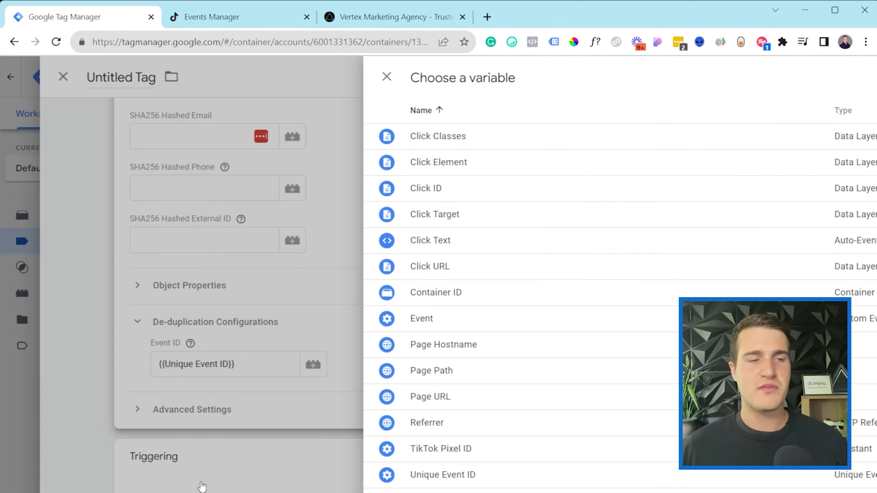
{"action": "left_click", "coordinate": [203, 484]}
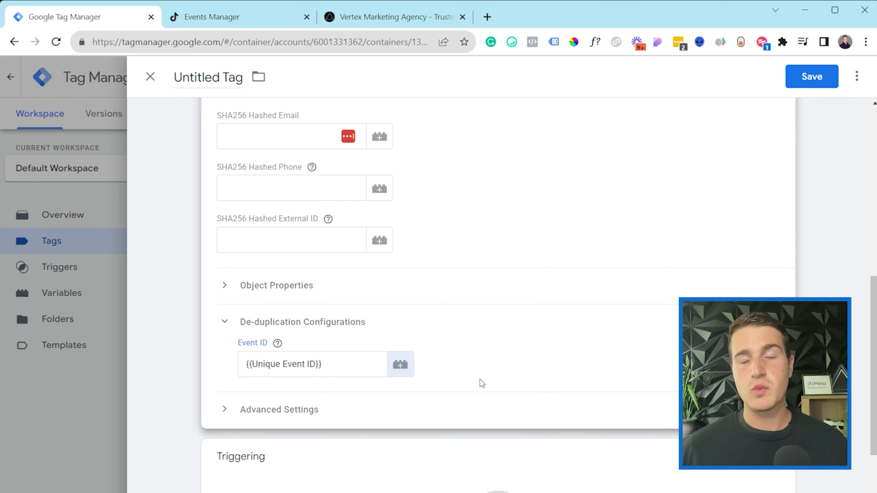
Step: Review the Testing pixel's base code in TikTok Ads Manager, and return to the open tag in Google Tag Manager
{"action": "left_click", "coordinate": [241, 17]}
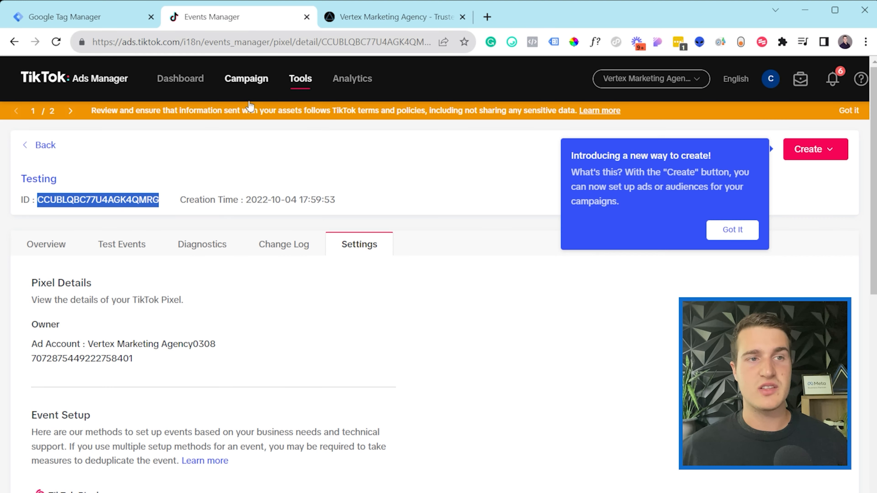
{"action": "scroll", "coordinate": [204, 265], "scroll_direction": "down", "scroll_amount": 3}
{"action": "left_click", "coordinate": [76, 406]}
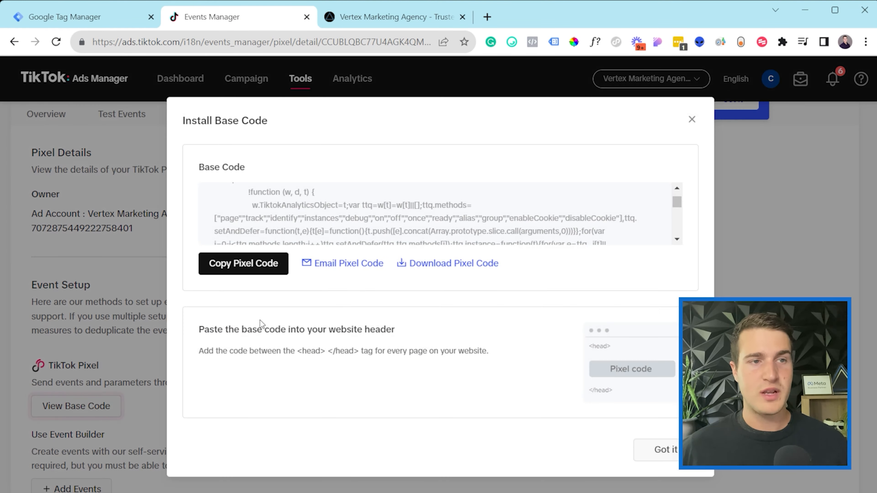
{"action": "mouse_move", "coordinate": [351, 225]}
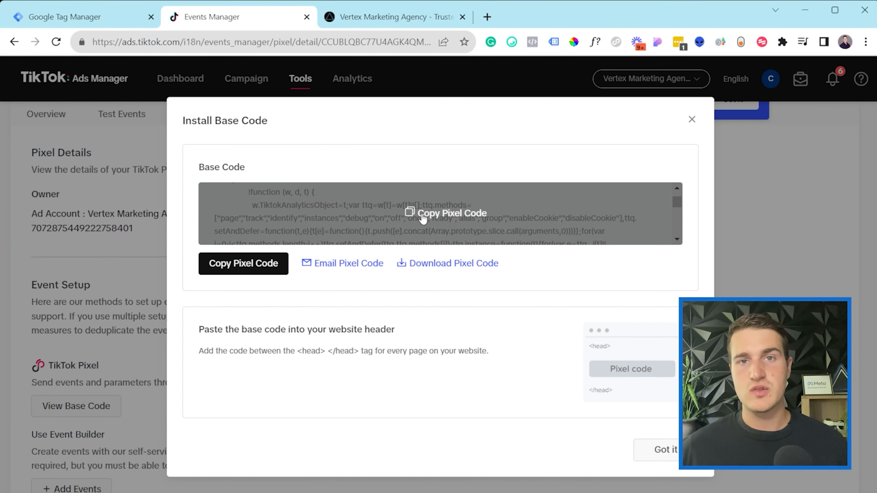
{"action": "left_click", "coordinate": [83, 16]}
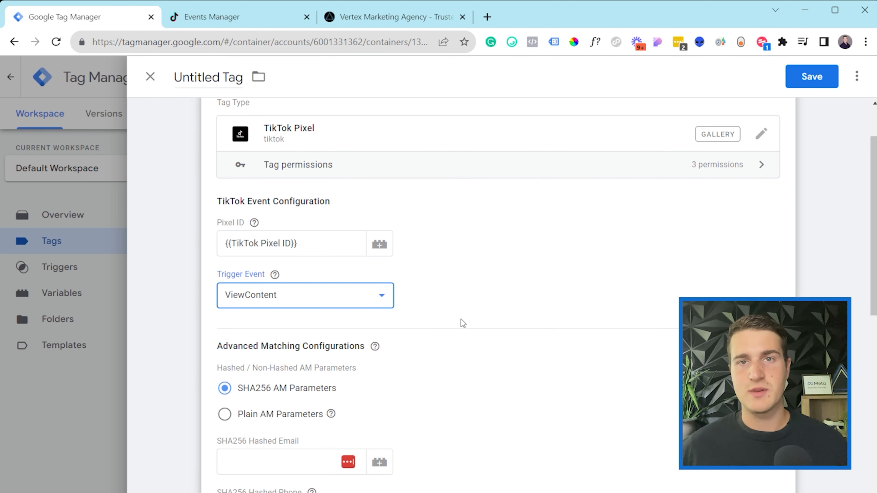
Step: Open the trigger selection for the untitled ViewContent tag
{"action": "scroll", "coordinate": [469, 294], "scroll_direction": "down", "scroll_amount": 8}
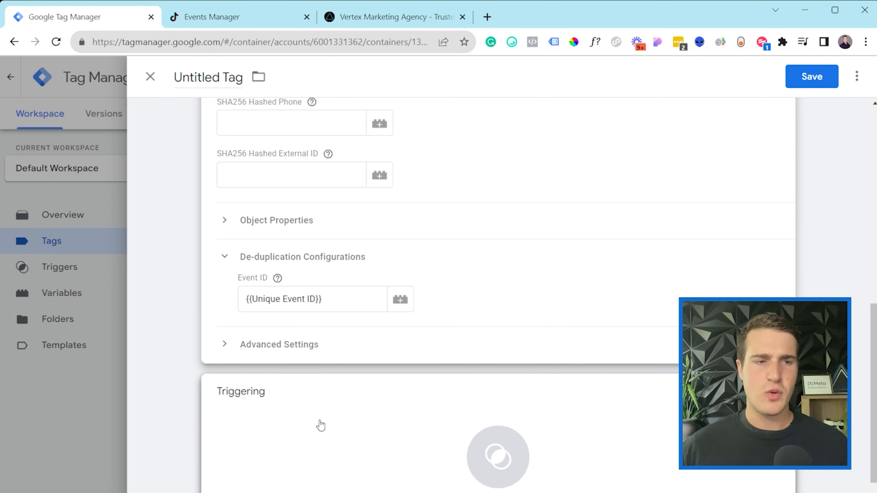
{"action": "left_click", "coordinate": [286, 355]}
{"action": "scroll", "coordinate": [367, 467], "scroll_direction": "down", "scroll_amount": 7}
{"action": "left_click", "coordinate": [367, 467]}
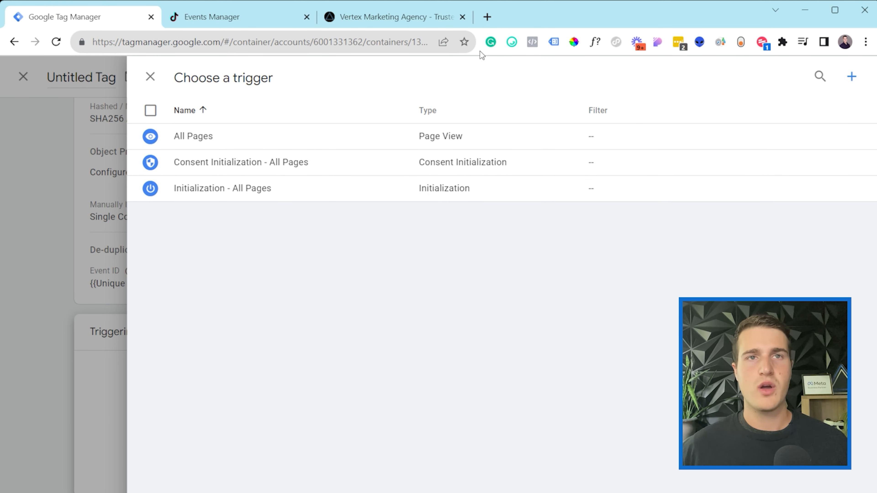
Step: Open the Contact Us page of the Vertex Marketing Agency website, copy its URL and return to Google Tag Manager
{"action": "left_click", "coordinate": [404, 16]}
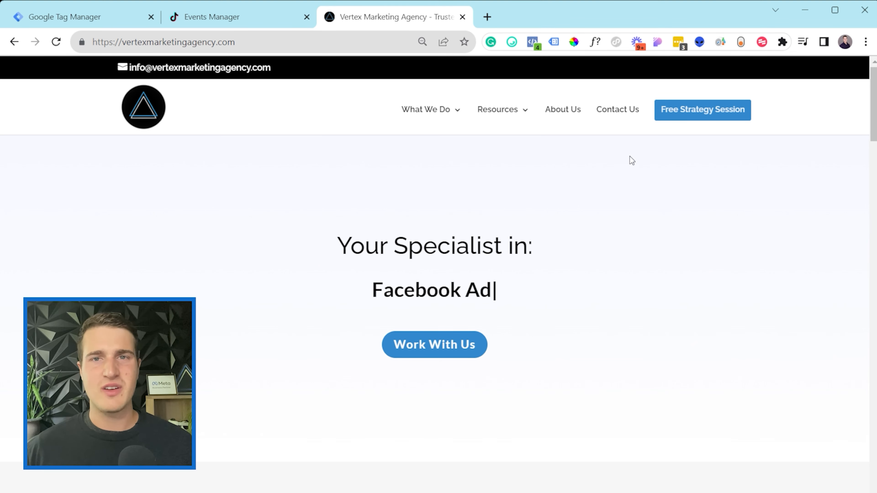
{"action": "left_click", "coordinate": [618, 108]}
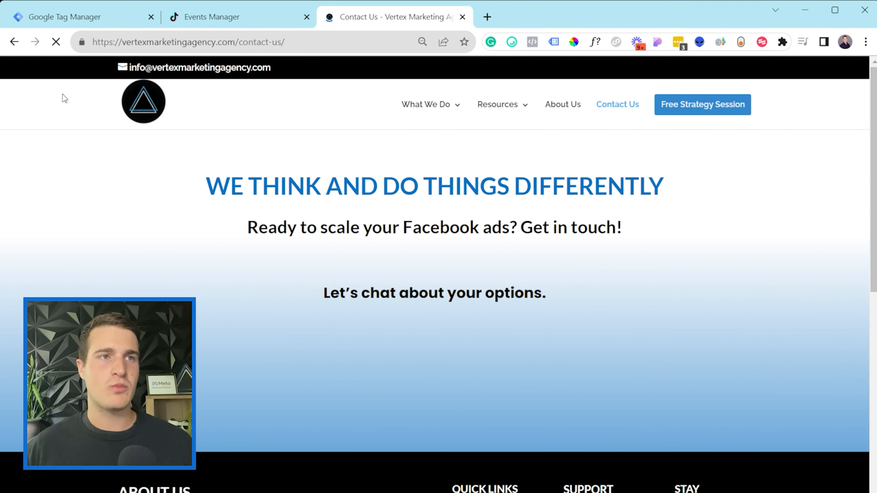
{"action": "left_click", "coordinate": [289, 48]}
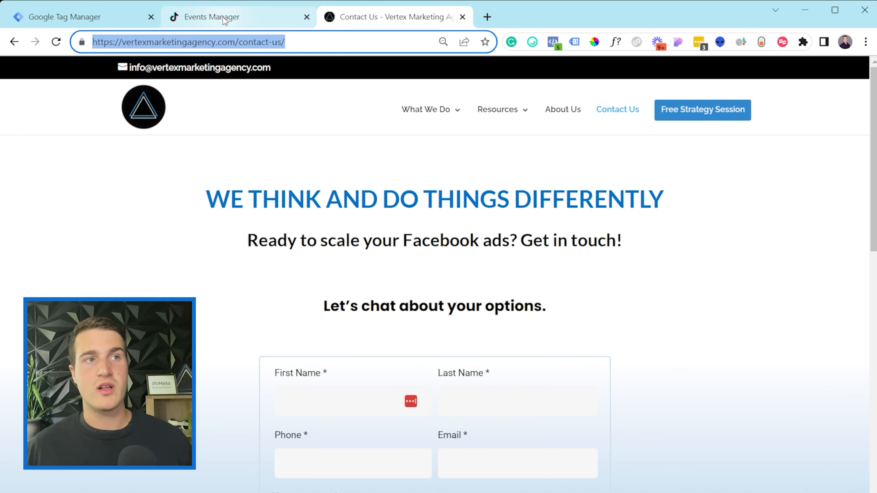
{"action": "left_click", "coordinate": [65, 17]}
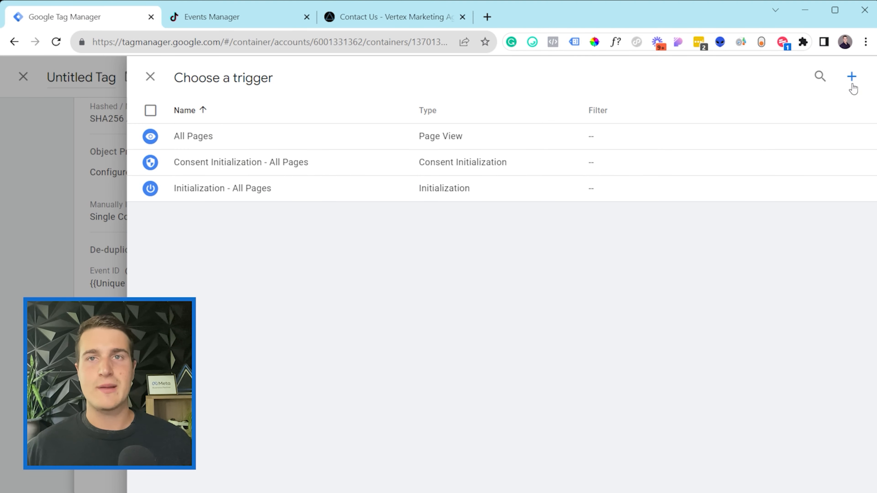
Step: Create a new Page View trigger for the tag and have it fire on Some Page Views
{"action": "left_click", "coordinate": [852, 84]}
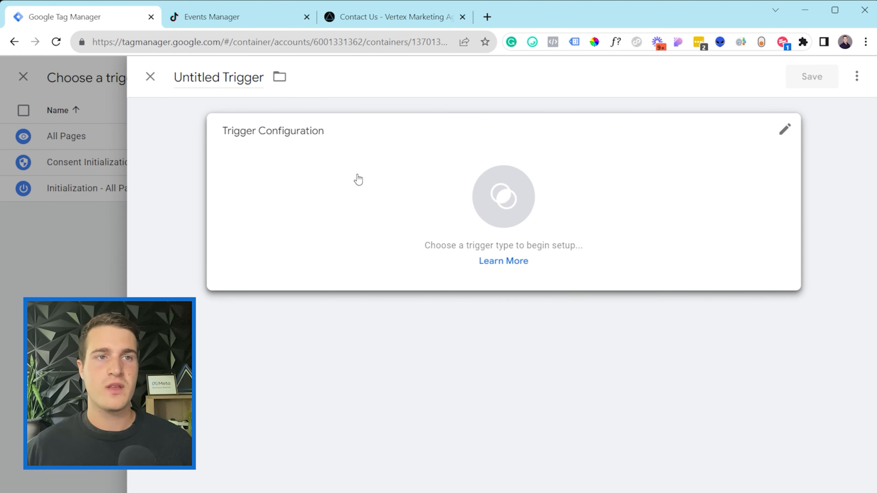
{"action": "left_click", "coordinate": [359, 179]}
{"action": "left_click", "coordinate": [477, 220]}
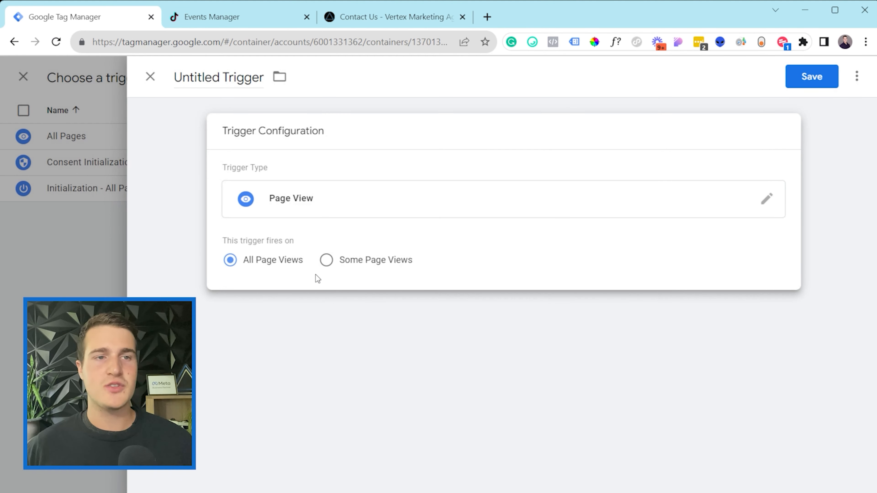
{"action": "left_click", "coordinate": [327, 261]}
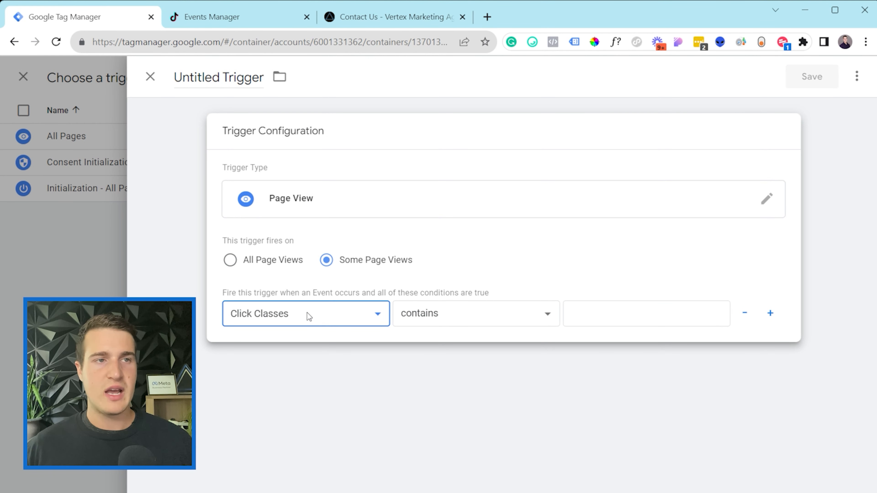
{"action": "left_click", "coordinate": [285, 222]}
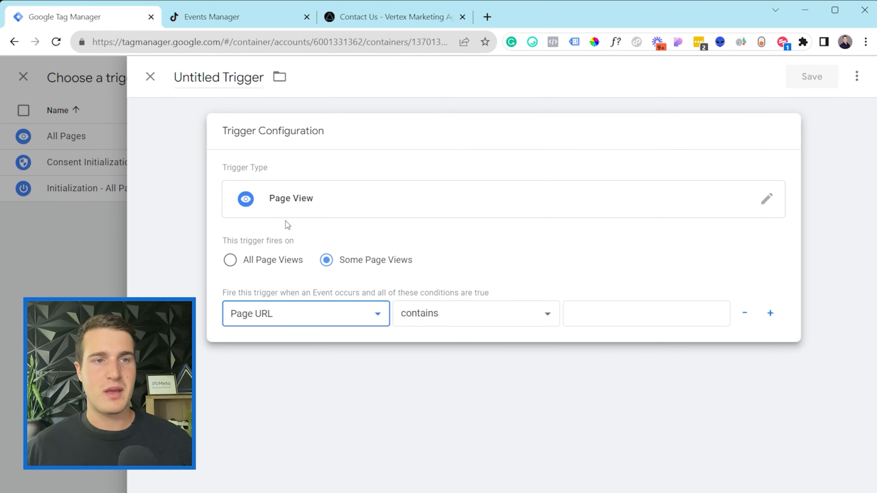
{"action": "left_click", "coordinate": [591, 313]}
{"action": "key", "text": "ctrl+v"}
{"action": "left_click_drag", "start_coordinate": [683, 322], "coordinate": [617, 335]}
{"action": "left_click", "coordinate": [627, 300]}
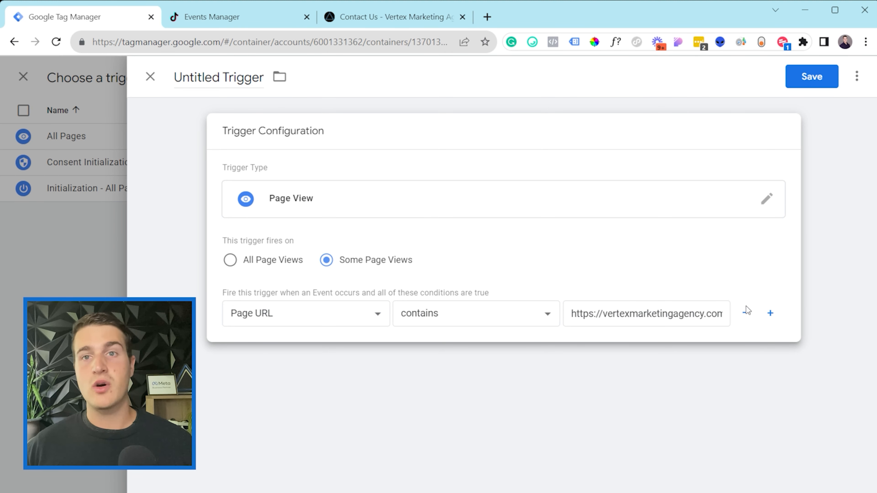
Step: Name the trigger "ViewContent Trigger" and save it
{"action": "left_click", "coordinate": [198, 83]}
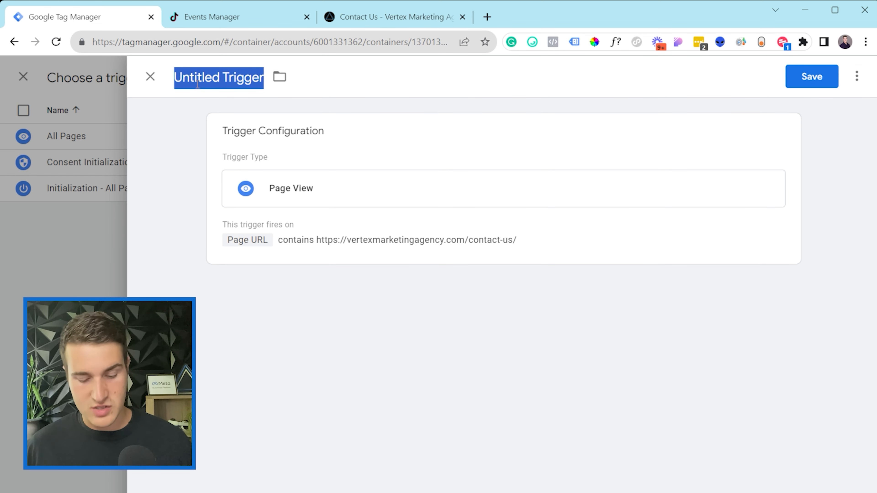
{"action": "type", "text": "View"}
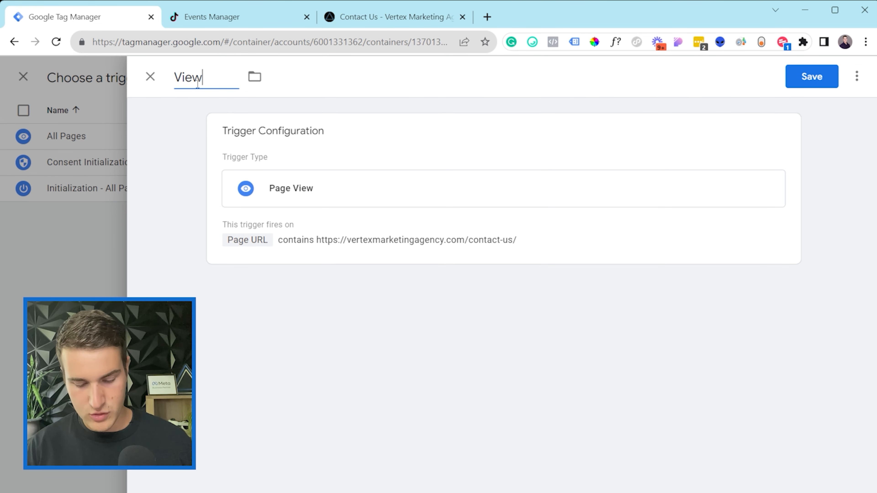
{"action": "type", "text": "Content Tri"}
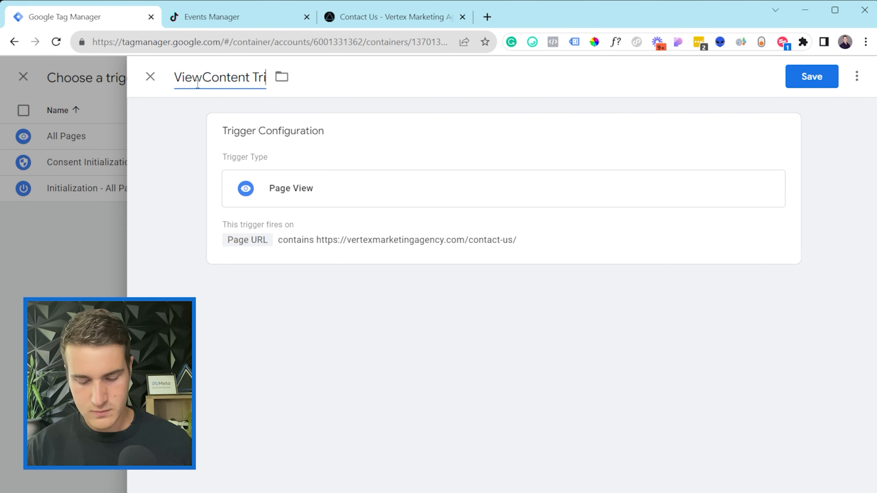
{"action": "type", "text": "gger"}
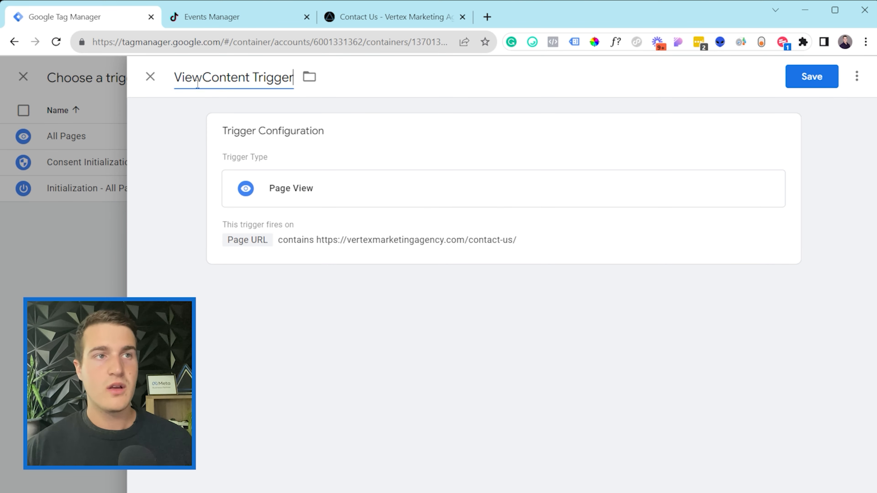
{"action": "left_click", "coordinate": [811, 77]}
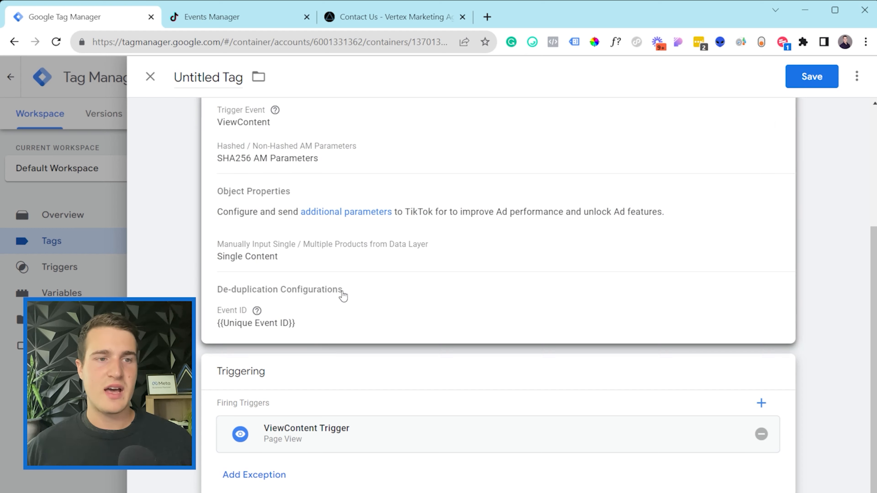
Step: Name the ViewContent event tag "TikTok - View Content" and save it
{"action": "scroll", "coordinate": [361, 307], "scroll_direction": "up", "scroll_amount": 5}
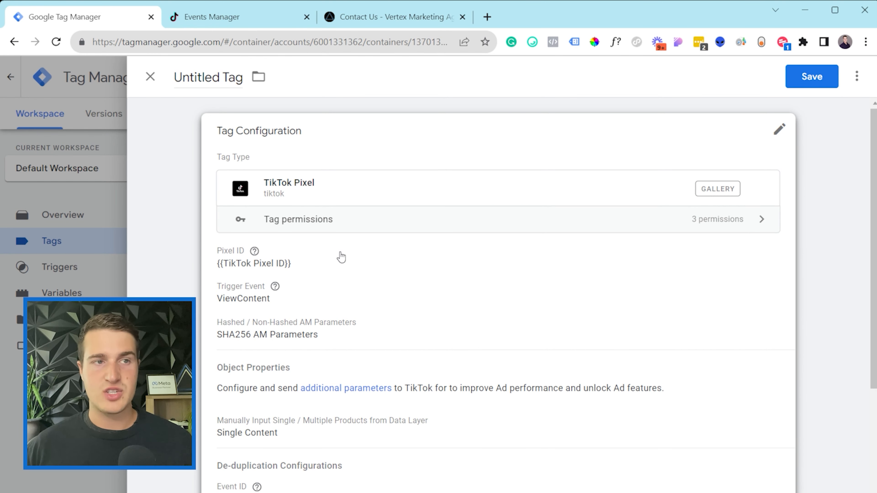
{"action": "left_click", "coordinate": [210, 83]}
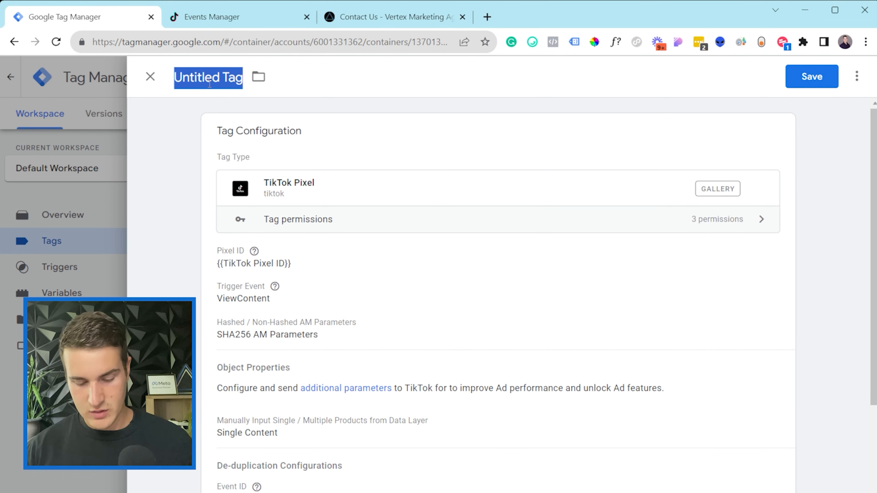
{"action": "type", "text": "Tikt"}
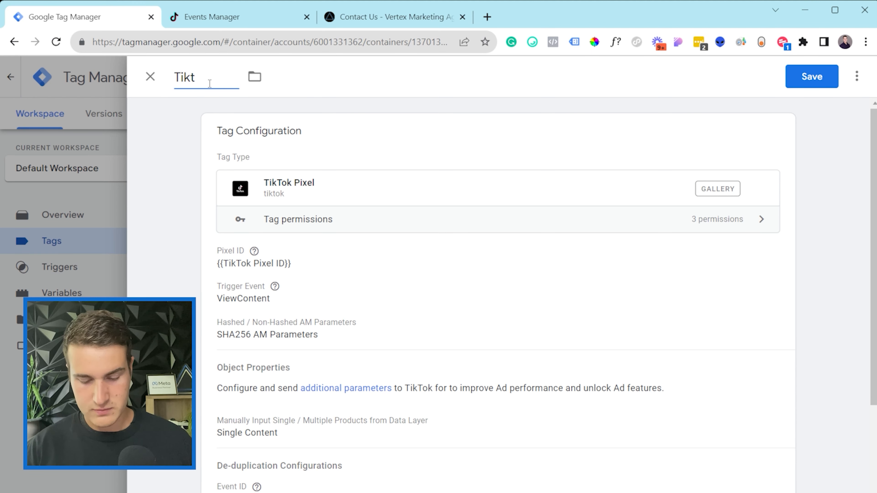
{"action": "key", "text": "BackSpace"}
{"action": "type", "text": "Tok - V"}
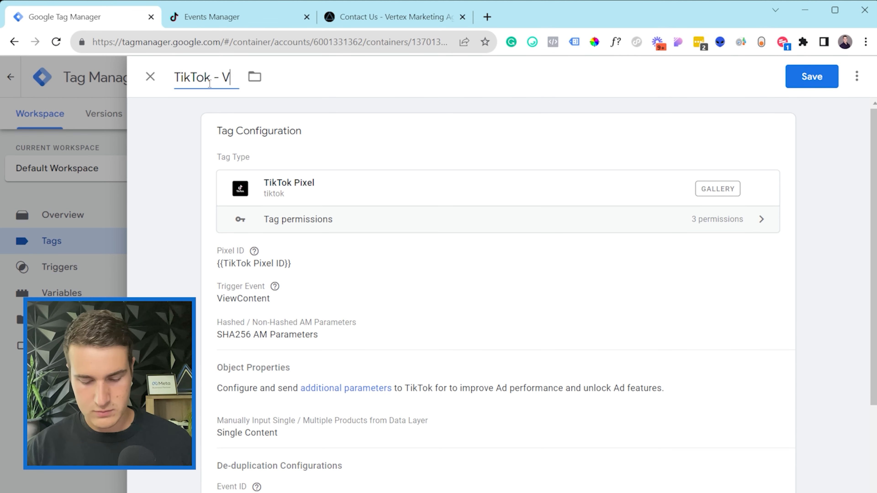
{"action": "type", "text": "iew Conten"}
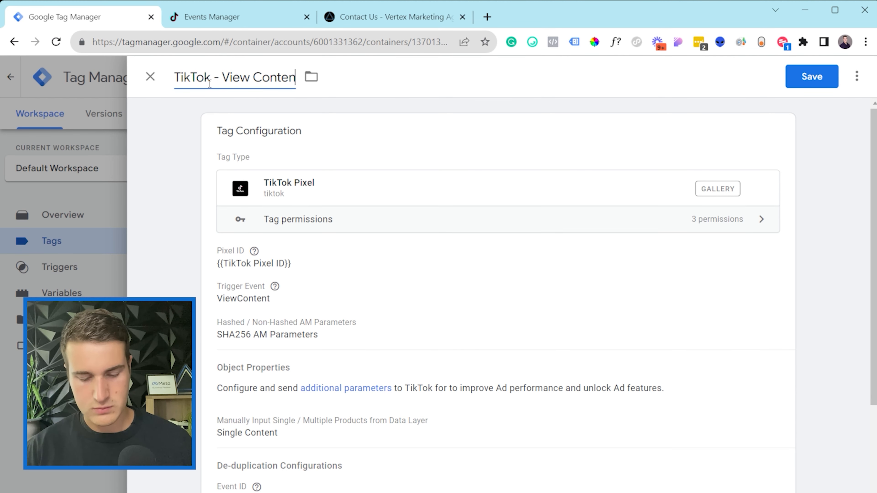
{"action": "type", "text": "t"}
{"action": "left_click", "coordinate": [817, 79]}
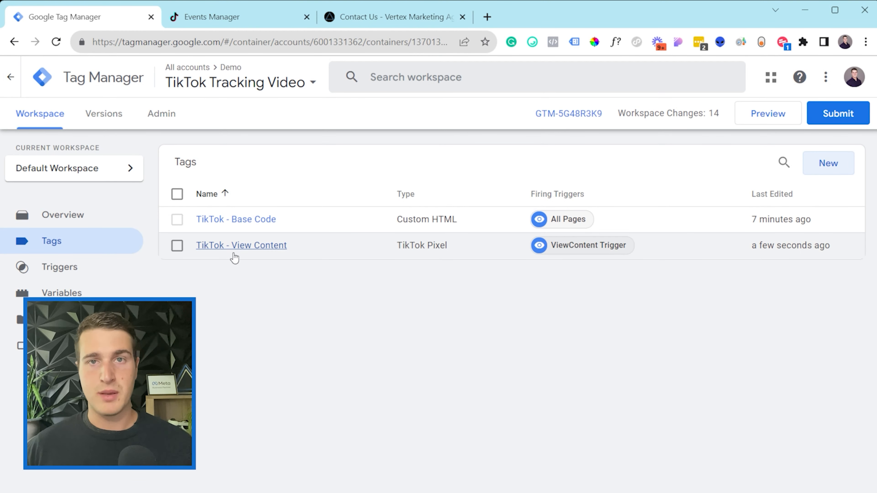
Step: Create another new tag using the TikTok Pixel tag type
{"action": "left_click", "coordinate": [828, 163]}
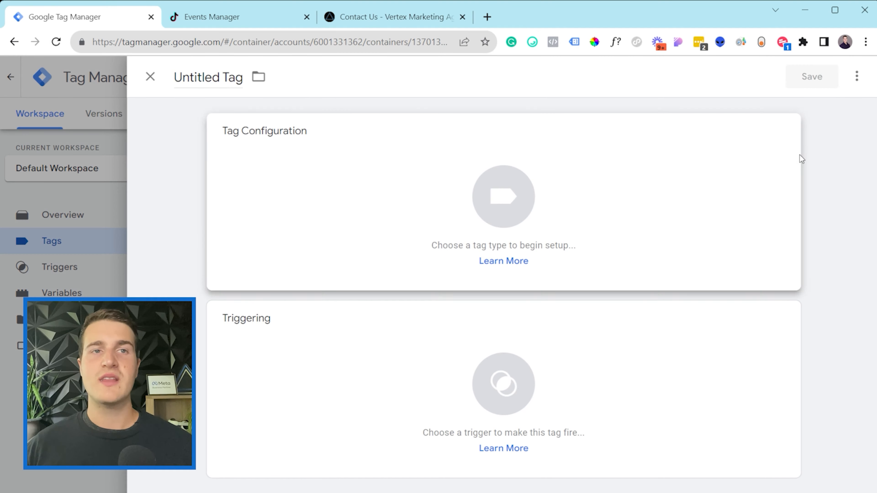
{"action": "left_click", "coordinate": [304, 197]}
{"action": "scroll", "coordinate": [532, 290], "scroll_direction": "down", "scroll_amount": 5}
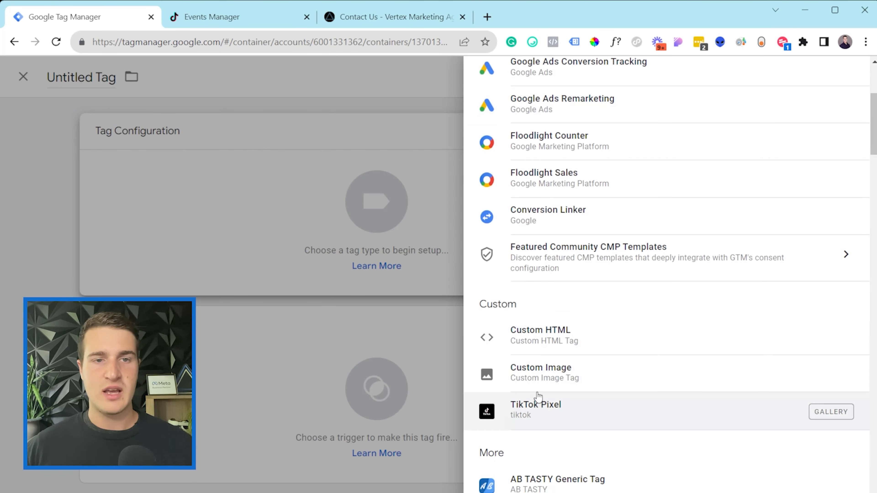
{"action": "left_click", "coordinate": [541, 425]}
Step: Set the new tag's Pixel ID to the TikTok Pixel ID variable and its trigger event to SubmitForm
{"action": "left_click", "coordinate": [303, 307]}
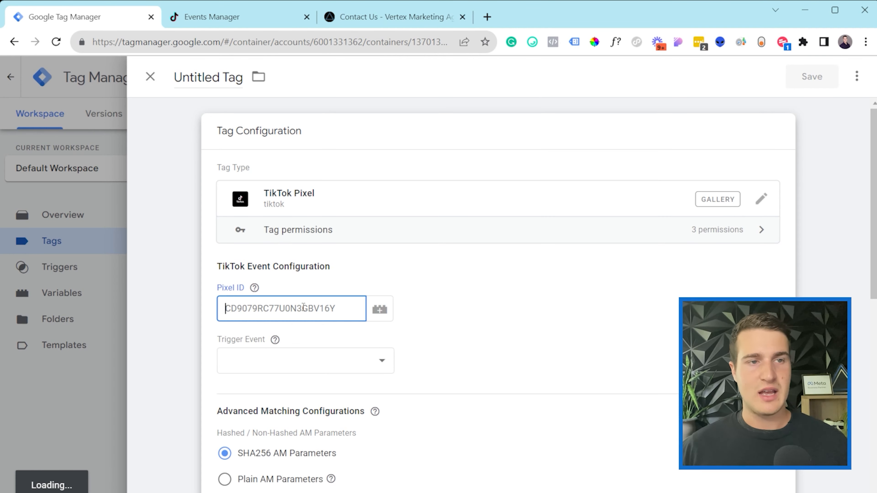
{"action": "type", "text": "{{"}
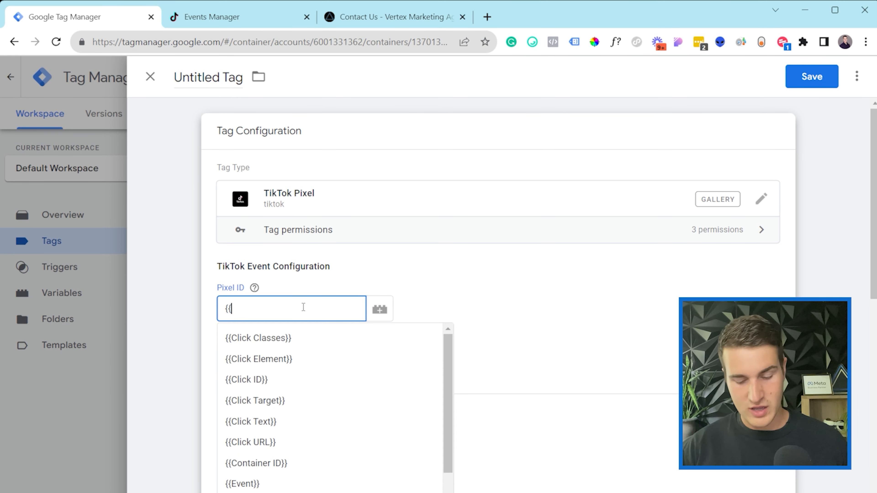
{"action": "type", "text": "pixe"}
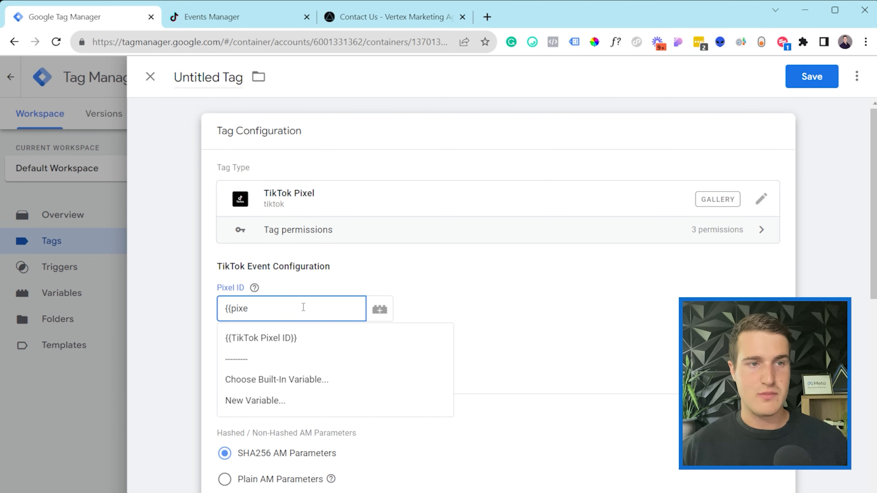
{"action": "left_click", "coordinate": [311, 333]}
{"action": "left_click", "coordinate": [310, 359]}
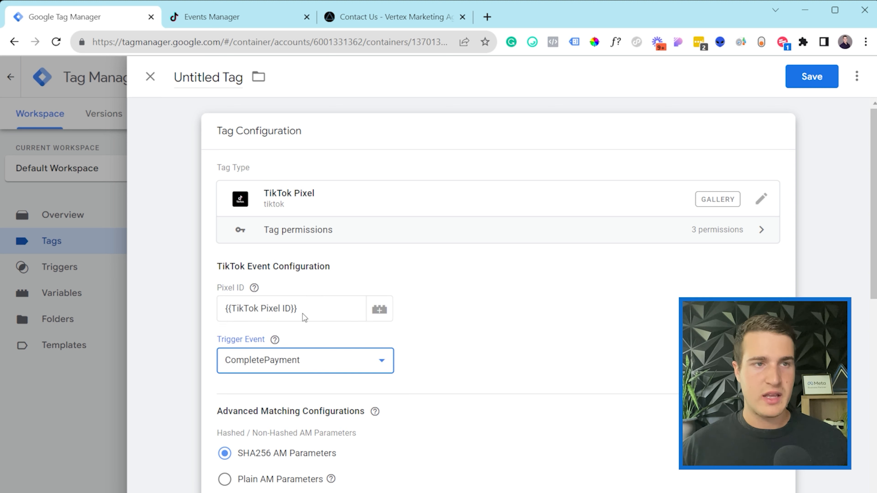
{"action": "left_click", "coordinate": [298, 232]}
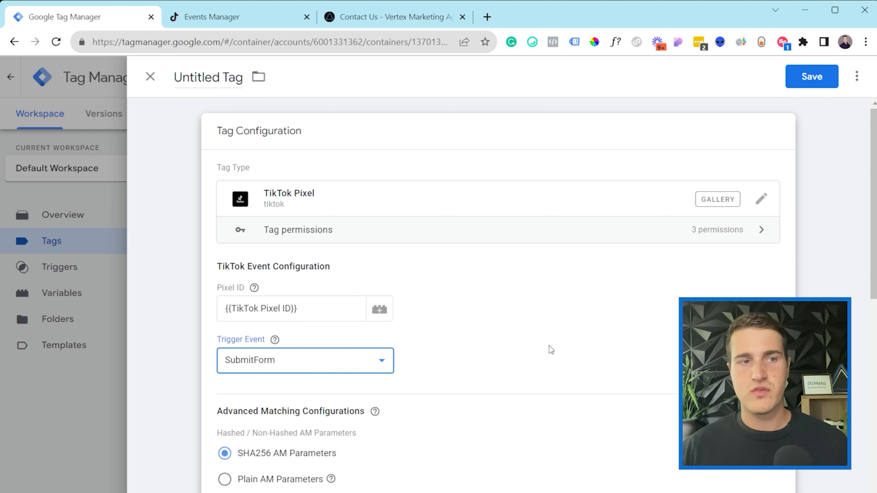
Step: Set the tag's de-duplication Event ID to the {{Unique Event ID}} variable and open the trigger selection
{"action": "scroll", "coordinate": [477, 334], "scroll_direction": "down", "scroll_amount": 2}
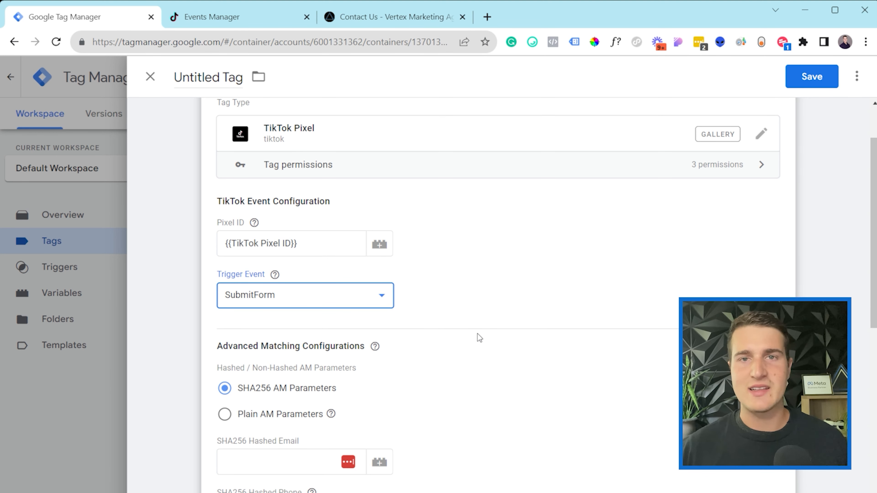
{"action": "scroll", "coordinate": [450, 309], "scroll_direction": "down", "scroll_amount": 4}
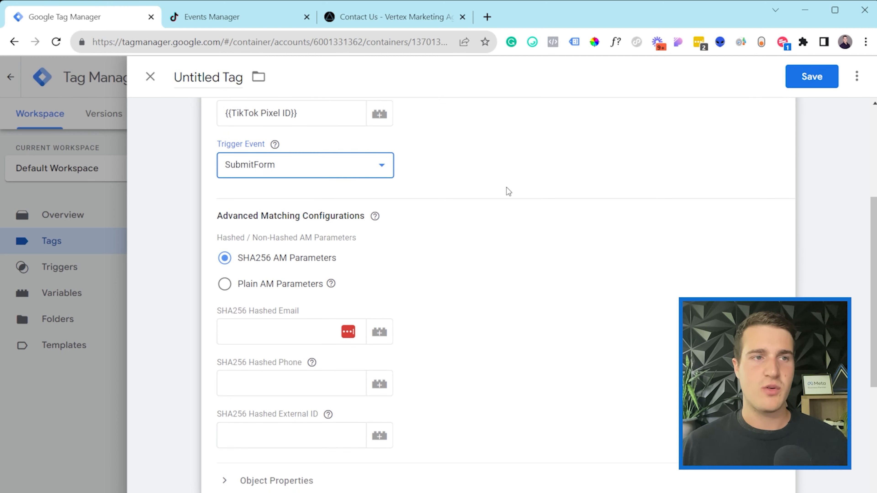
{"action": "scroll", "coordinate": [510, 186], "scroll_direction": "down", "scroll_amount": 6}
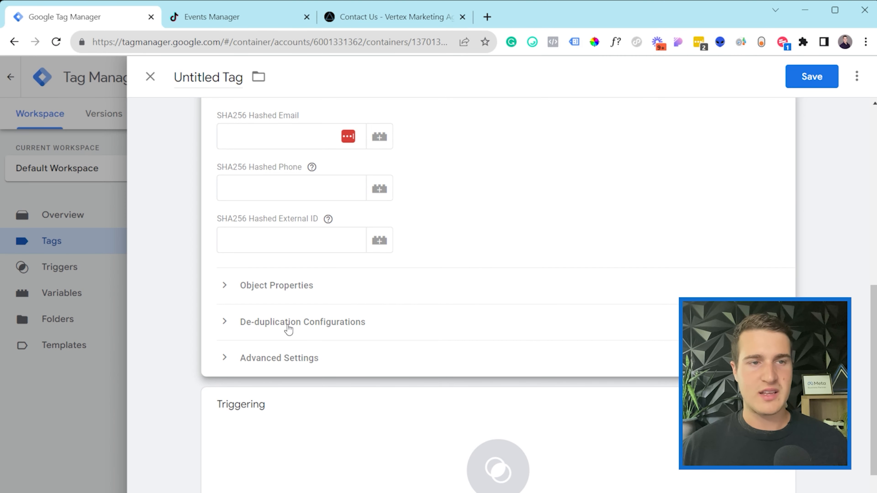
{"action": "left_click", "coordinate": [288, 328]}
{"action": "left_click", "coordinate": [283, 368]}
{"action": "type", "text": "{{ev"}
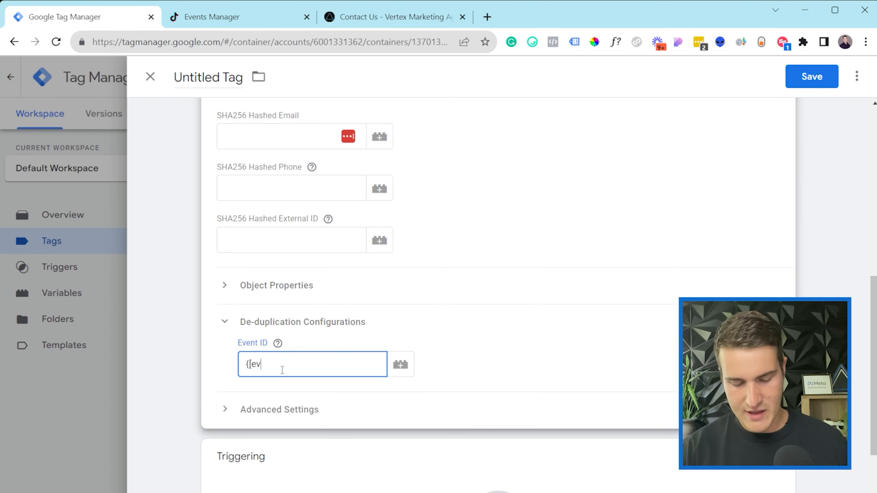
{"action": "key", "text": "BackSpace"}
{"action": "key", "text": "BackSpace"}
{"action": "key", "text": "BackSpace"}
{"action": "key", "text": "BackSpace"}
{"action": "key", "text": "BackSpace"}
{"action": "key", "text": "BackSpace"}
{"action": "key", "text": "BackSpace"}
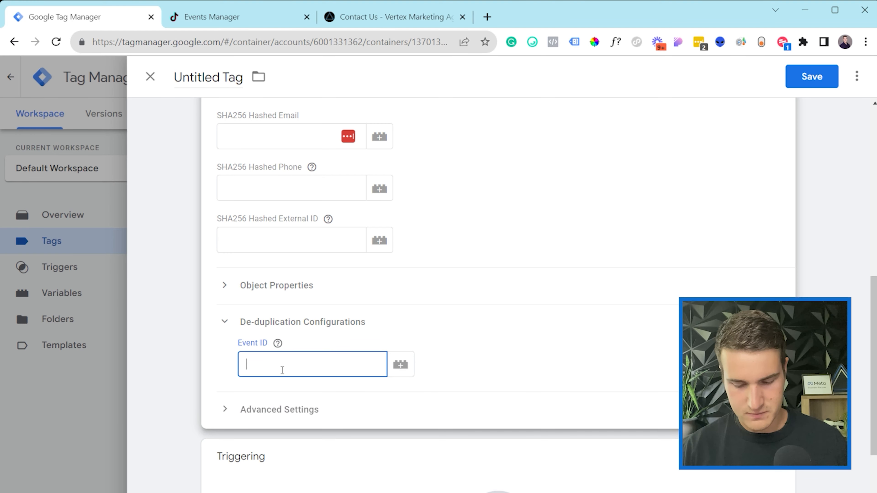
{"action": "type", "text": "{{eve"}
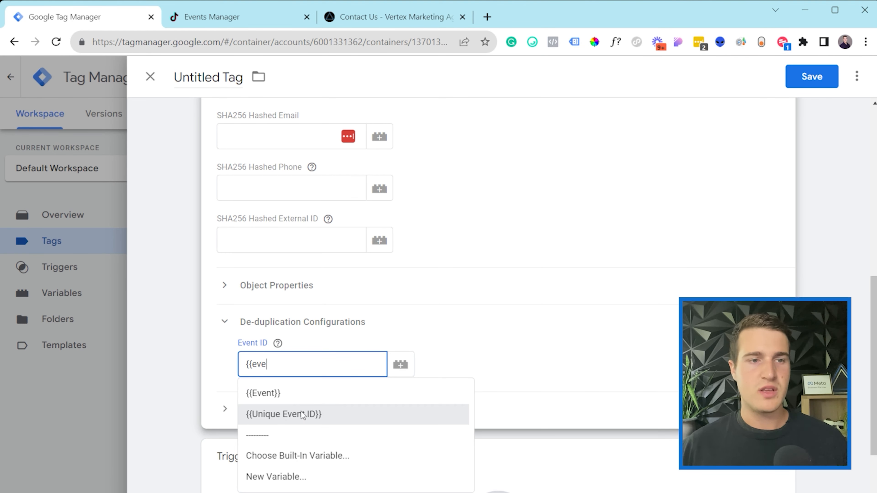
{"action": "left_click", "coordinate": [301, 414]}
{"action": "left_click", "coordinate": [287, 469]}
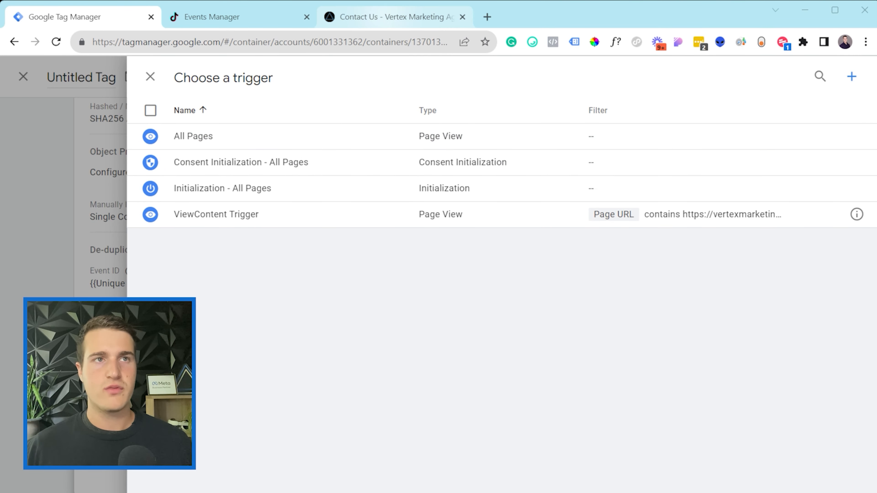
Step: Submit the Contact Us page's form with the contact details and the message "test", and select the thank-you page's URL for copying
{"action": "left_click", "coordinate": [385, 16]}
{"action": "left_click", "coordinate": [288, 401]}
{"action": "left_click", "coordinate": [384, 266]}
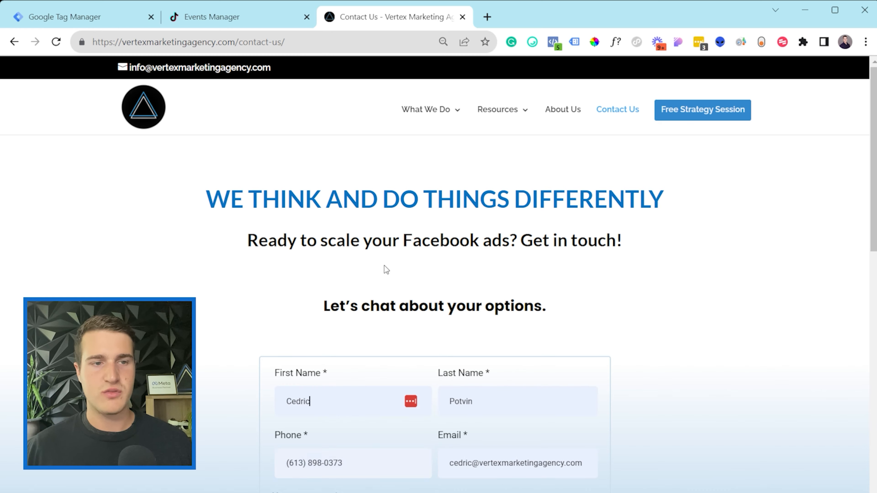
{"action": "scroll", "coordinate": [384, 270], "scroll_direction": "down", "scroll_amount": 3}
{"action": "left_click", "coordinate": [364, 340]}
{"action": "type", "text": "test"}
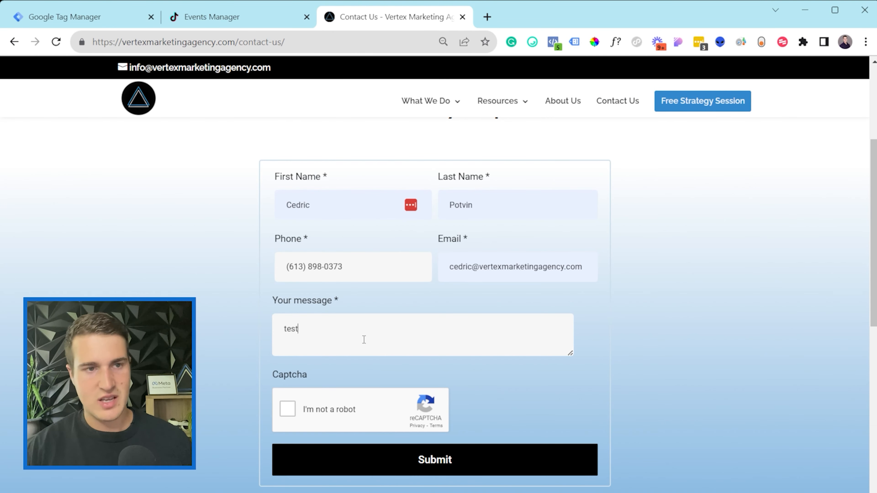
{"action": "left_click", "coordinate": [404, 469]}
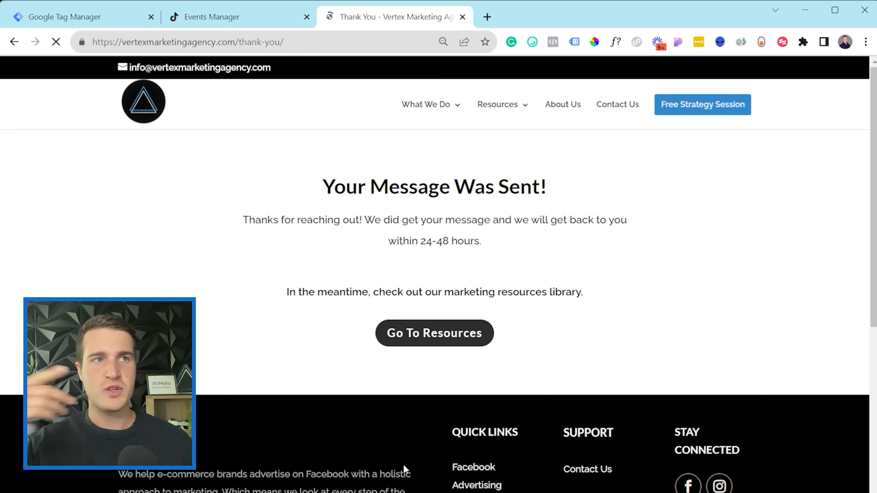
{"action": "left_click", "coordinate": [303, 38]}
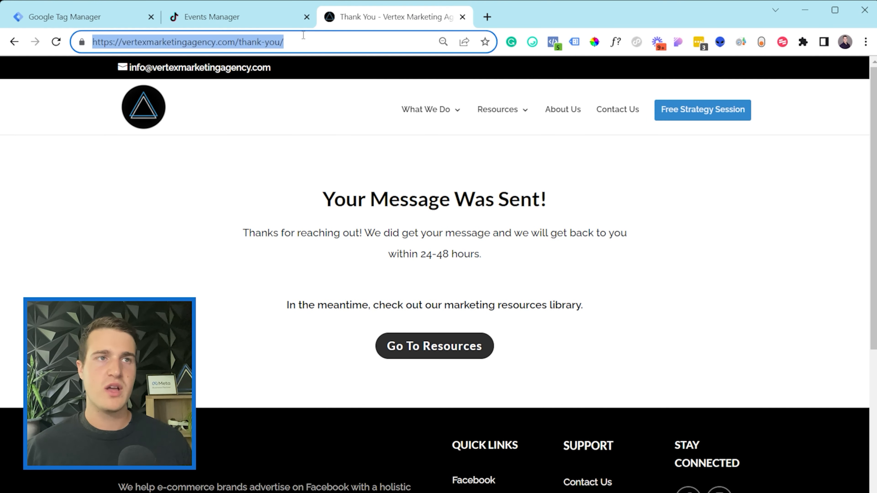
Step: Return to Google Tag Manager and create a new trigger named "Contact Form Submit Trigger"
{"action": "left_click", "coordinate": [71, 16]}
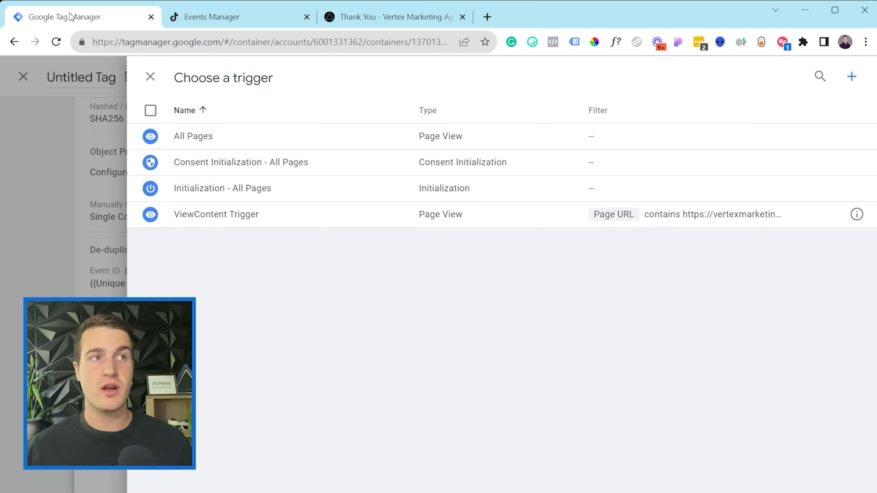
{"action": "left_click", "coordinate": [852, 77]}
{"action": "left_click", "coordinate": [214, 74]}
{"action": "key", "text": "ctrl+a"}
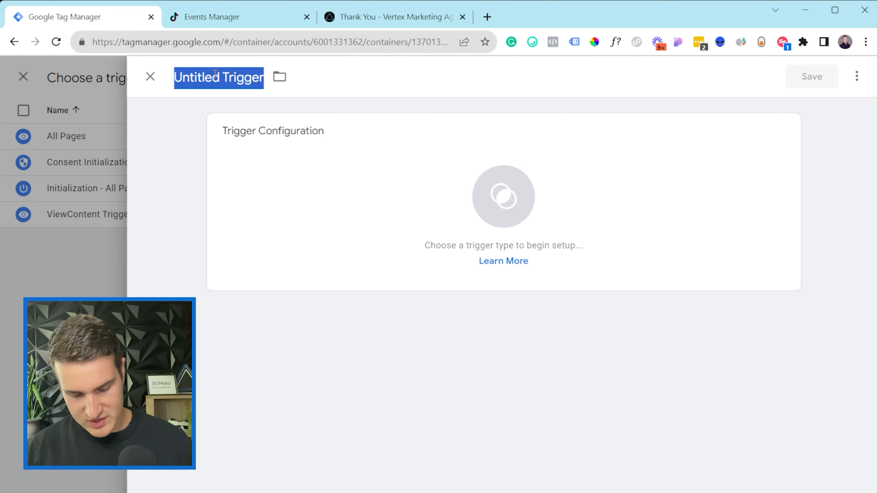
{"action": "type", "text": "Contact F"}
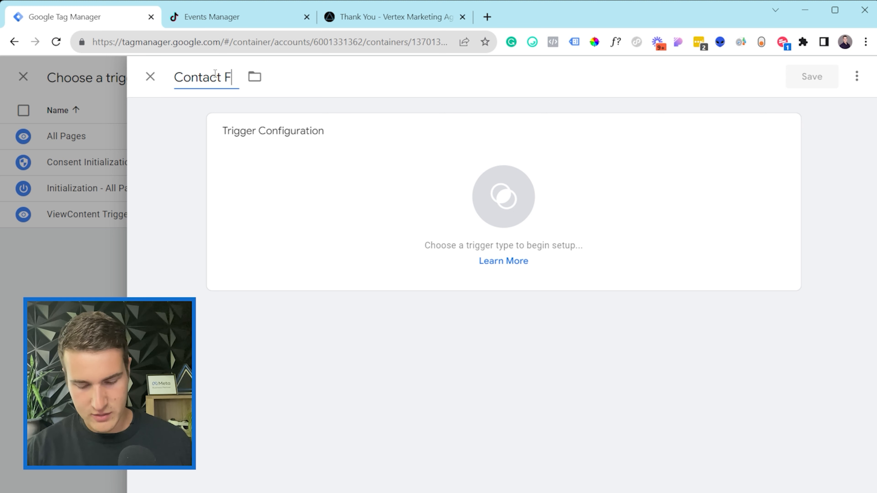
{"action": "type", "text": "orm Subm"}
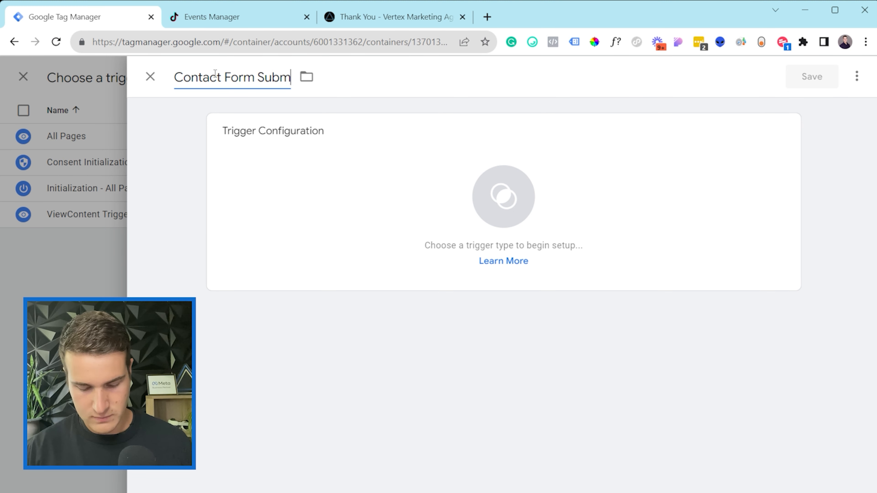
{"action": "type", "text": "it "}
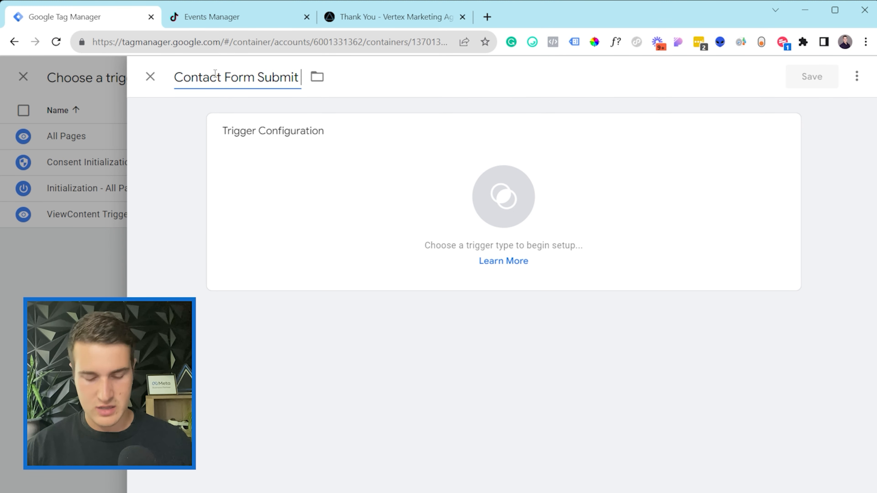
{"action": "type", "text": "Trigger"}
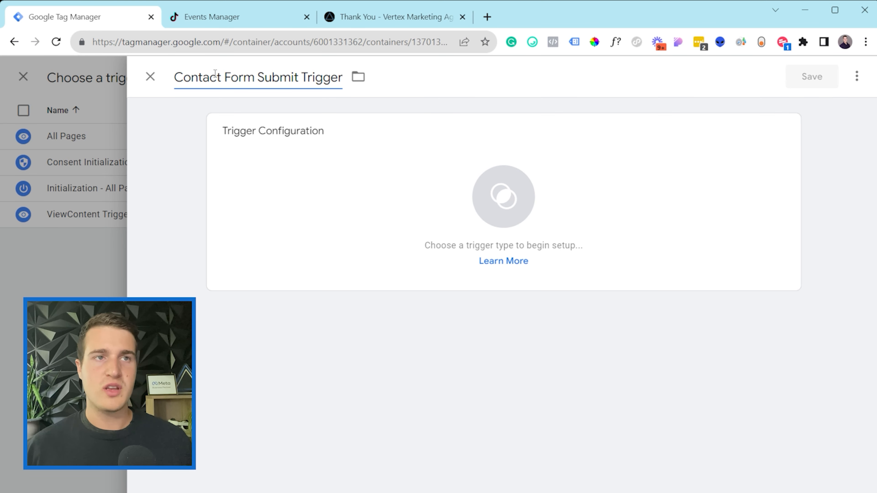
Step: Make it a Page View trigger that fires on Some Page Views, with Page URL as the condition variable
{"action": "left_click", "coordinate": [269, 185]}
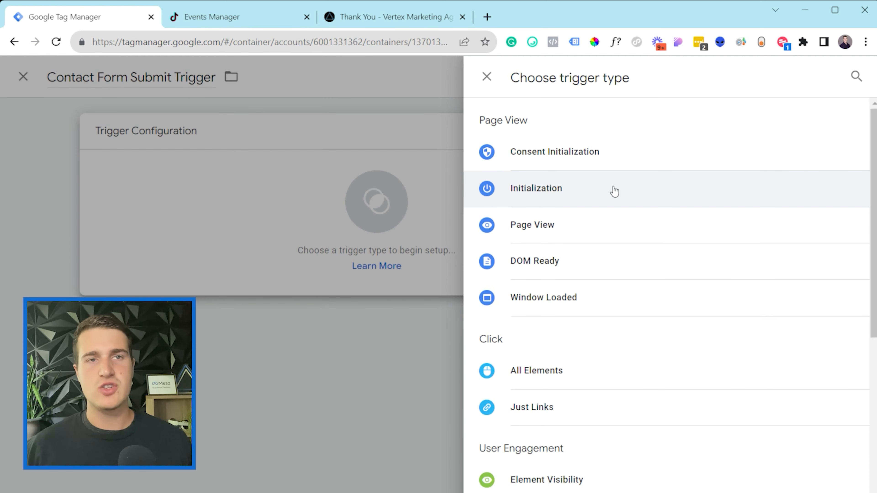
{"action": "left_click", "coordinate": [557, 234]}
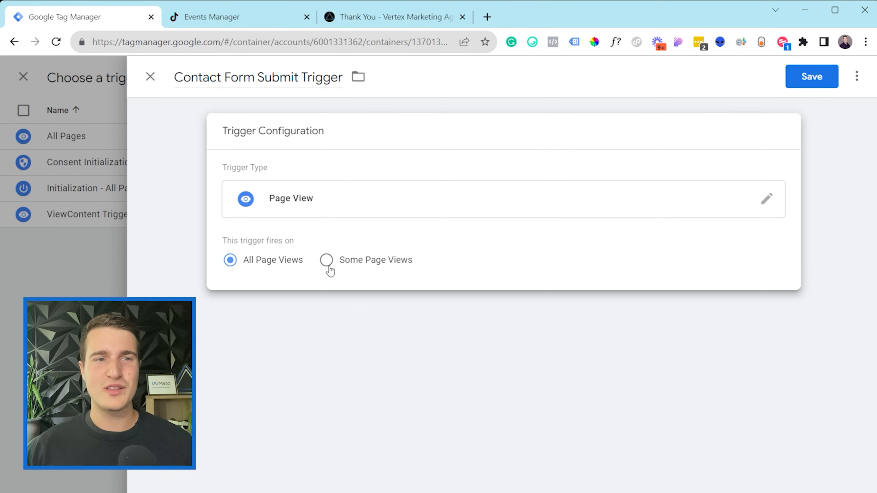
{"action": "left_click", "coordinate": [326, 261]}
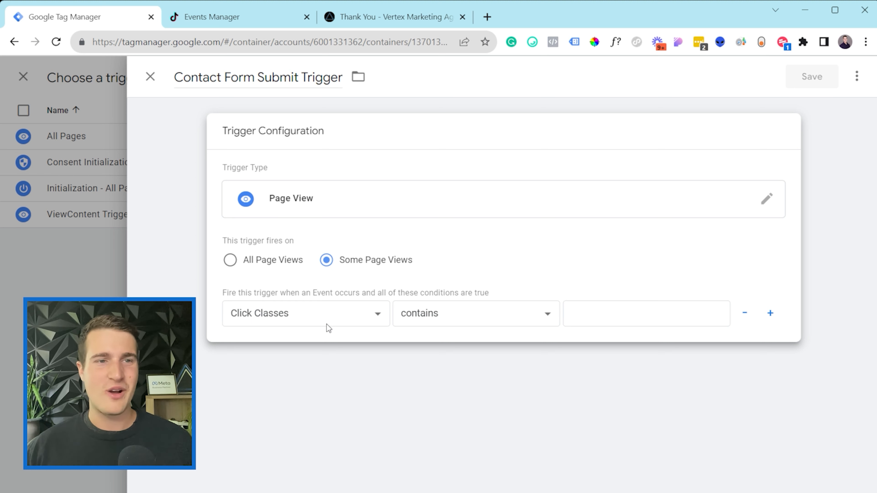
{"action": "left_click", "coordinate": [317, 320]}
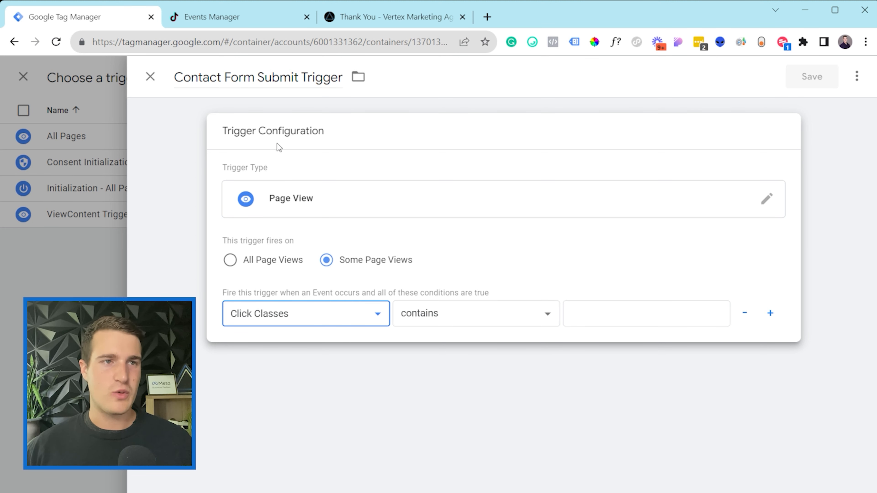
{"action": "left_click", "coordinate": [275, 220]}
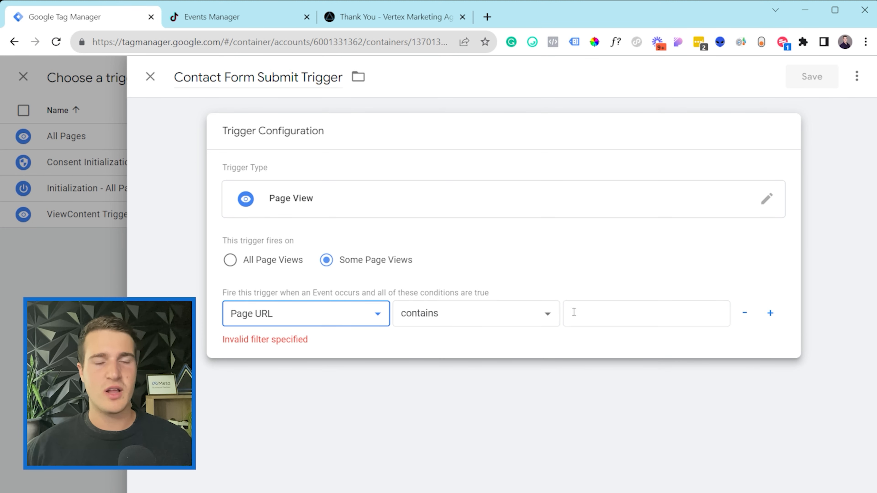
{"action": "left_click", "coordinate": [602, 316]}
{"action": "key", "text": "ctrl+v"}
{"action": "left_click_drag", "start_coordinate": [671, 316], "coordinate": [605, 314]}
{"action": "left_click", "coordinate": [605, 314]}
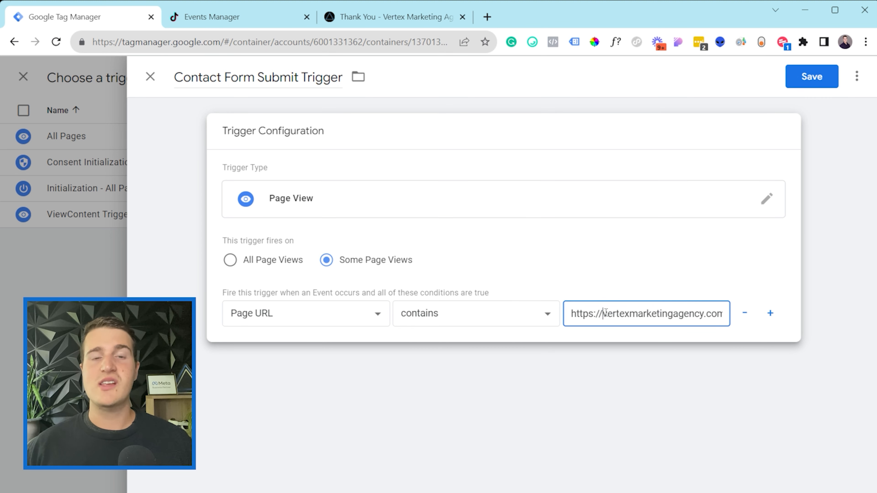
{"action": "double_click", "coordinate": [646, 310]}
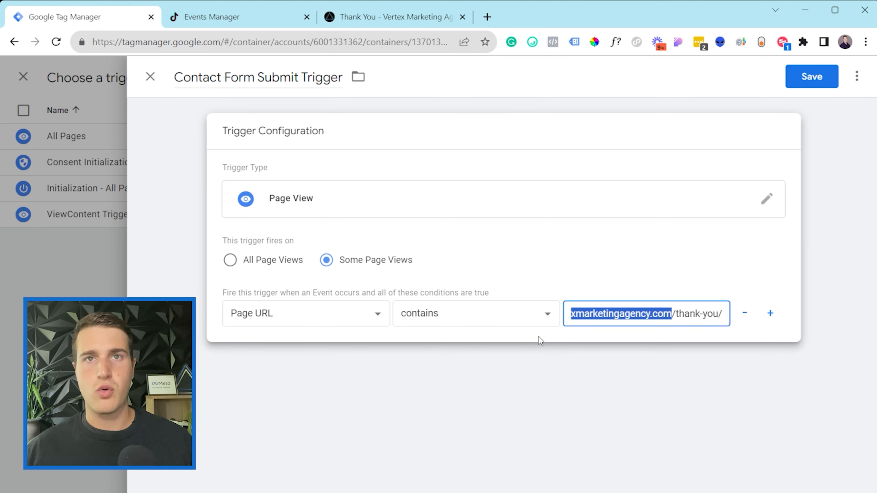
{"action": "left_click", "coordinate": [704, 314]}
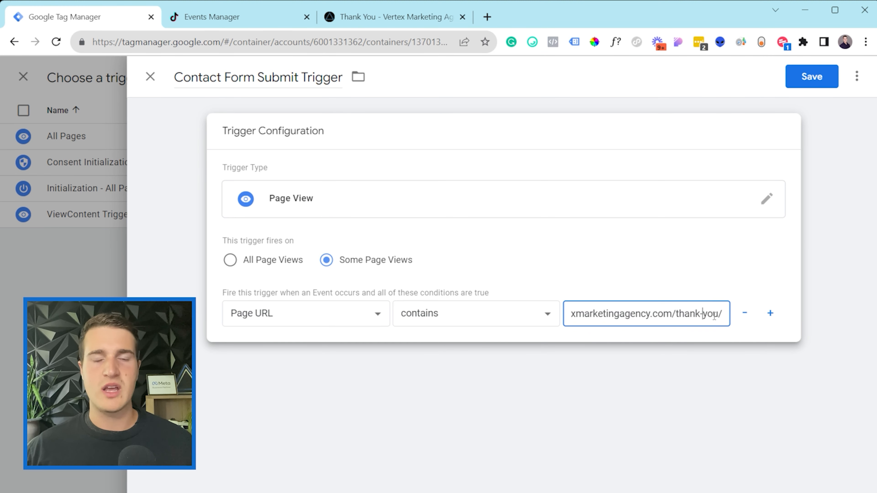
{"action": "left_click", "coordinate": [814, 77]}
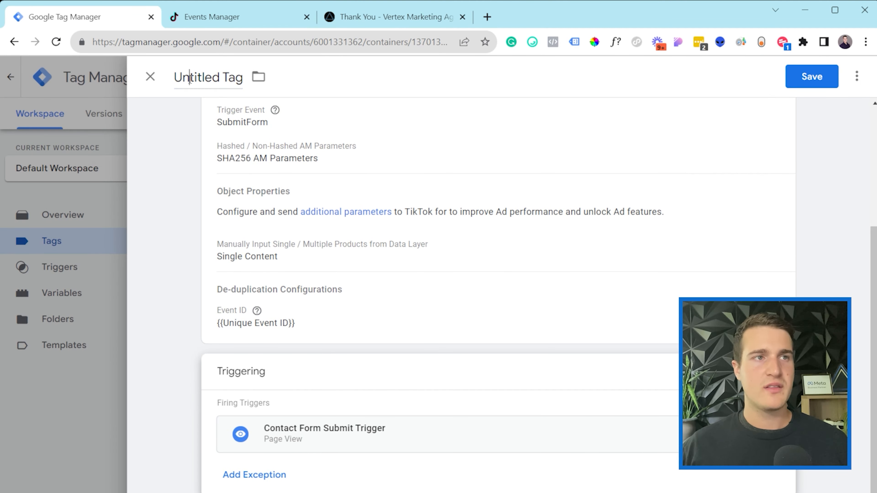
Step: Name the SubmitForm event tag "TikTok Lead" and save it
{"action": "left_click", "coordinate": [172, 78]}
{"action": "type", "text": "Tik"}
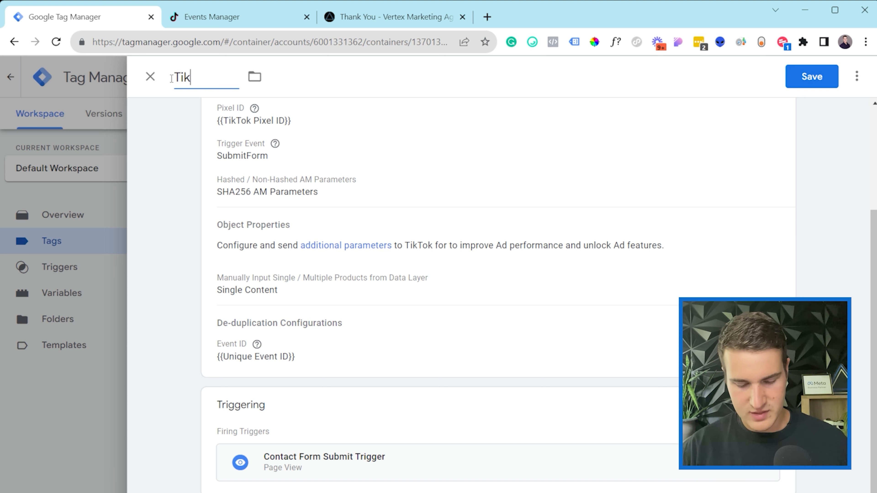
{"action": "type", "text": "Tok "}
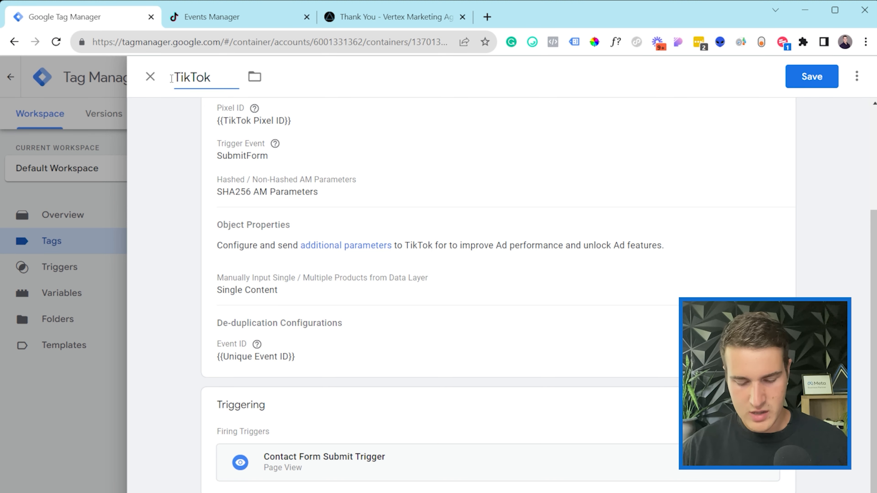
{"action": "type", "text": "Lead"}
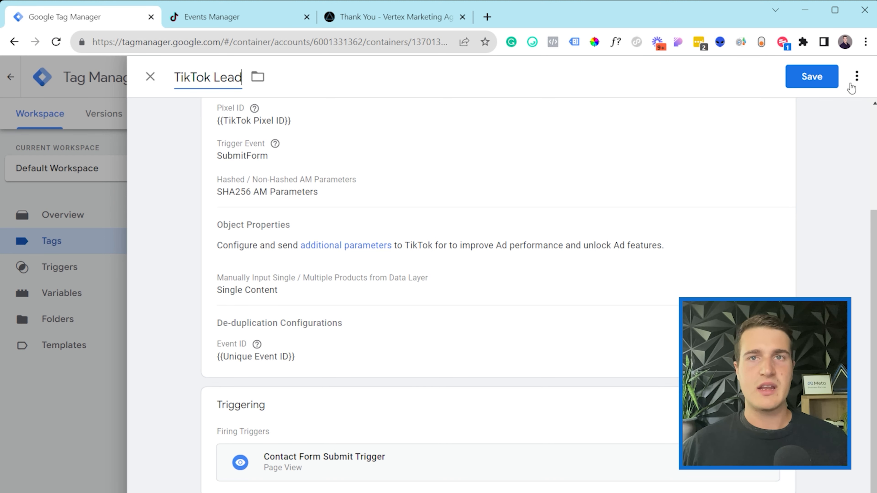
{"action": "left_click", "coordinate": [821, 79]}
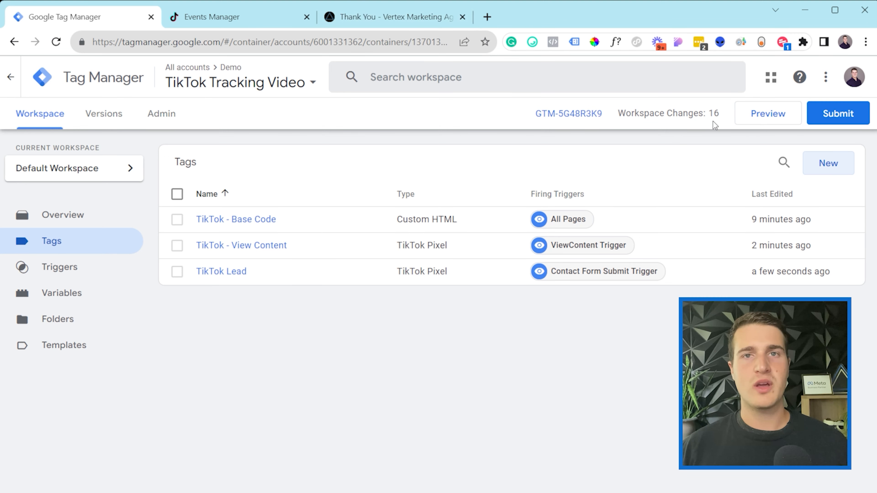
Step: Preview the container on vertexmarketingagency.com with Tag Assistant and inspect the tags for Container Loaded event 3
{"action": "left_click", "coordinate": [768, 114]}
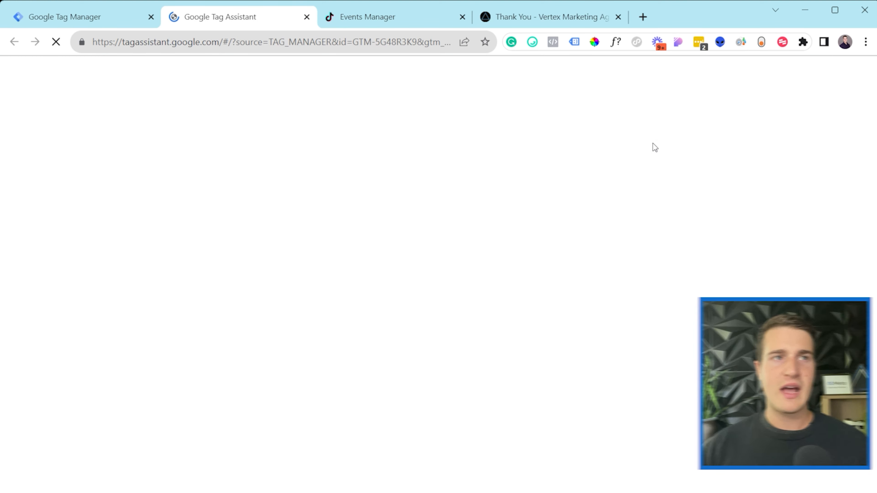
{"action": "left_click", "coordinate": [432, 411]}
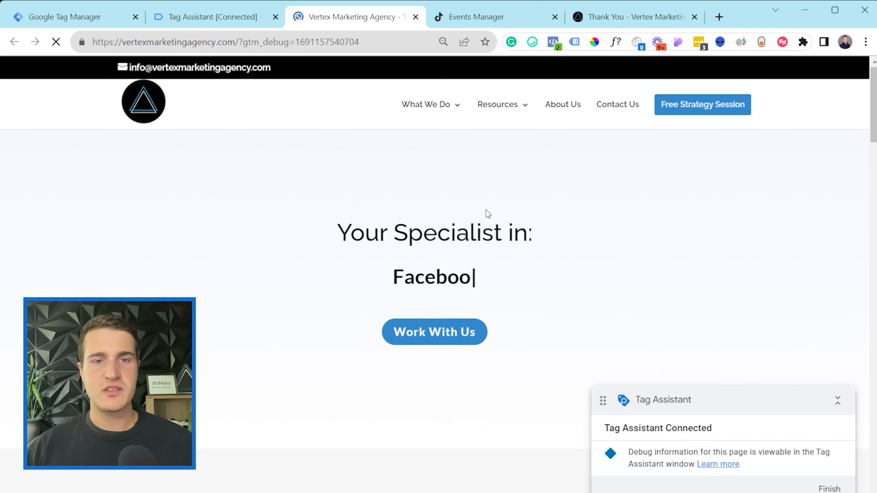
{"action": "left_click", "coordinate": [185, 16]}
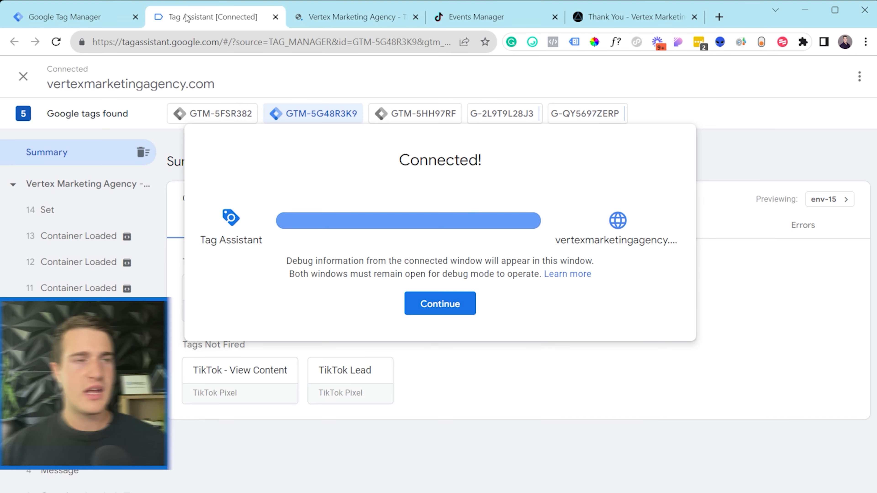
{"action": "left_click", "coordinate": [442, 307]}
{"action": "scroll", "coordinate": [52, 380], "scroll_direction": "down", "scroll_amount": 2}
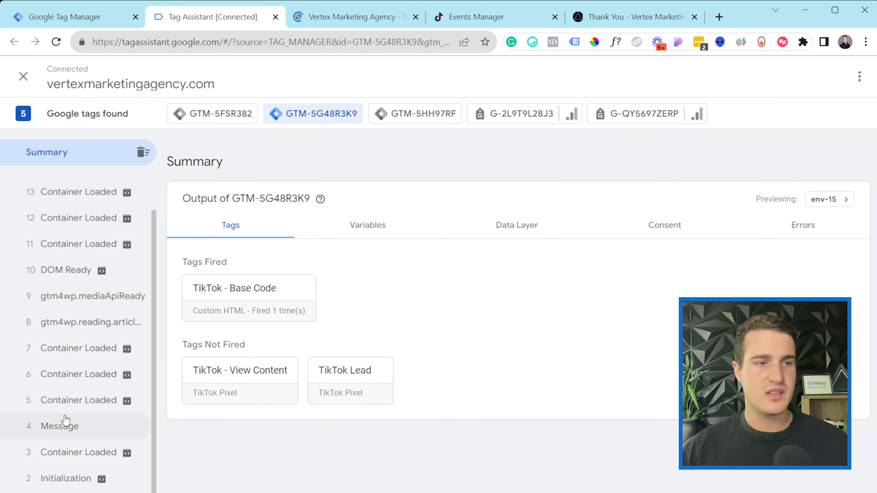
{"action": "left_click", "coordinate": [69, 453]}
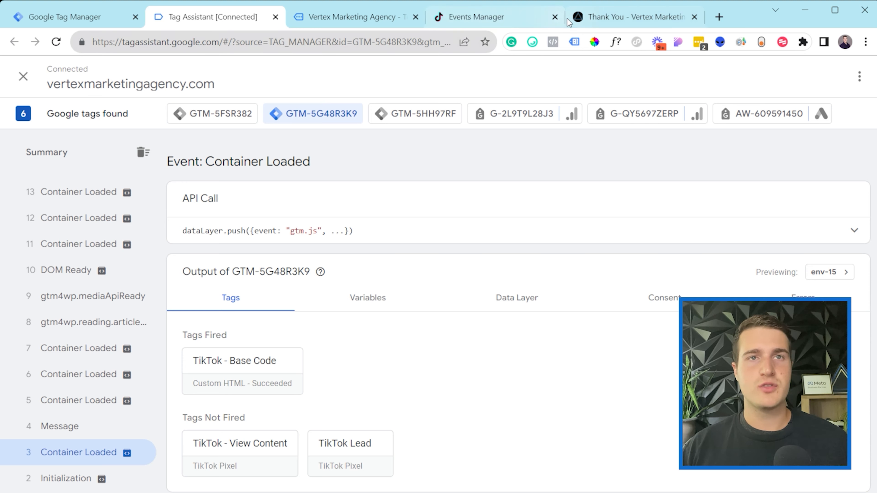
Step: Create a new trigger named "All Clicks" in the TikTok Tracking Video container
{"action": "left_click", "coordinate": [378, 22]}
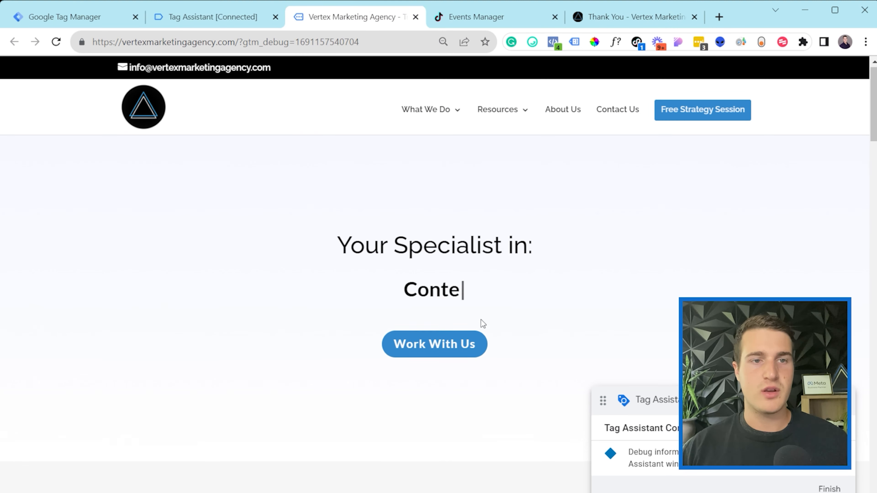
{"action": "scroll", "coordinate": [483, 323], "scroll_direction": "down", "scroll_amount": 4}
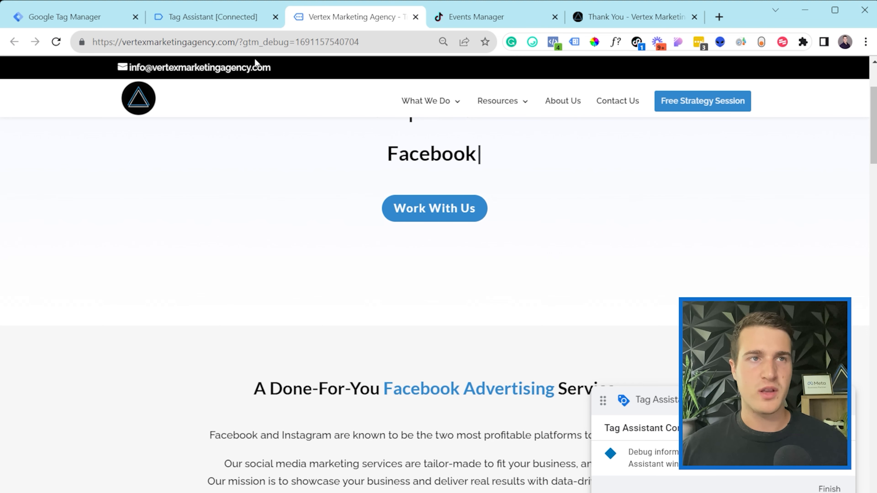
{"action": "left_click", "coordinate": [92, 14]}
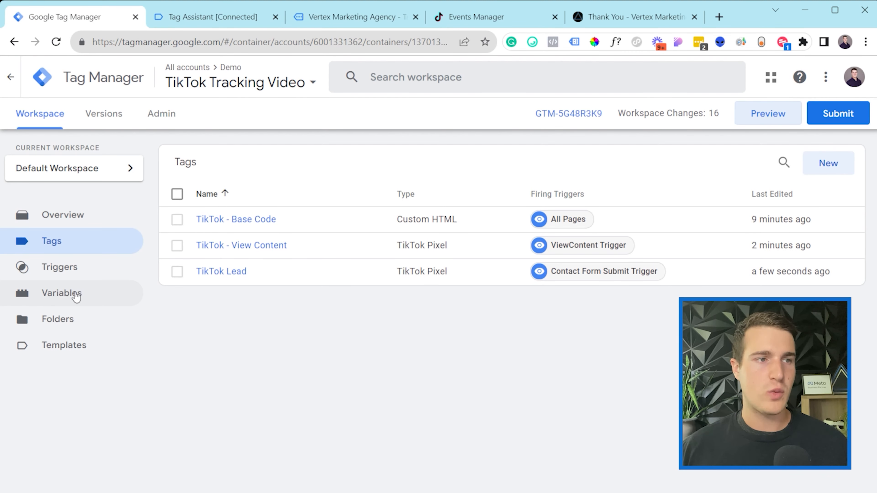
{"action": "left_click", "coordinate": [81, 276]}
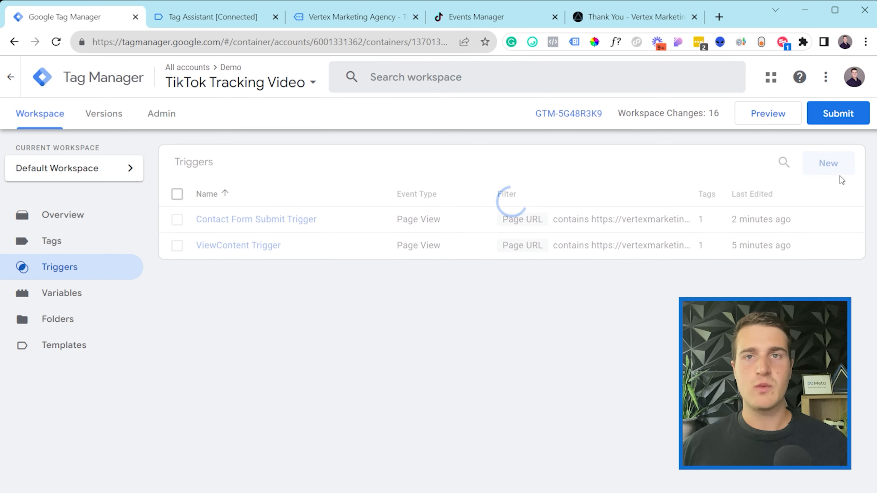
{"action": "left_click", "coordinate": [836, 164]}
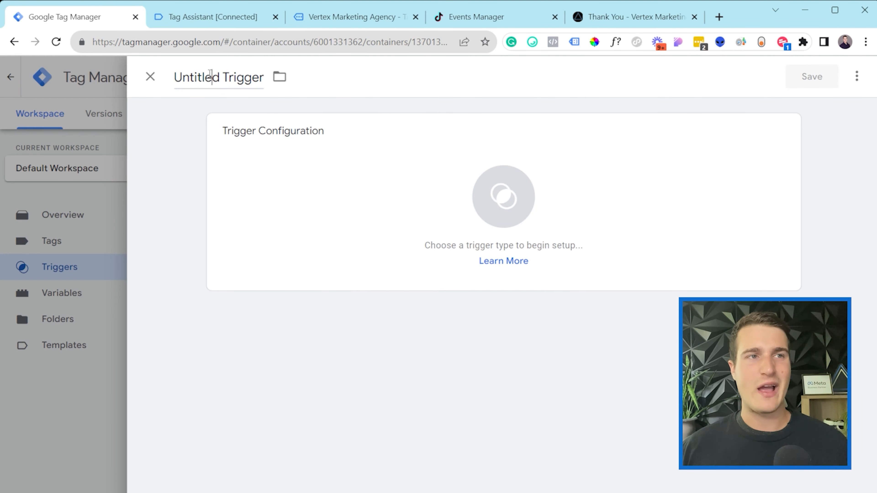
{"action": "left_click", "coordinate": [210, 75]}
{"action": "type", "text": "All Clicks"}
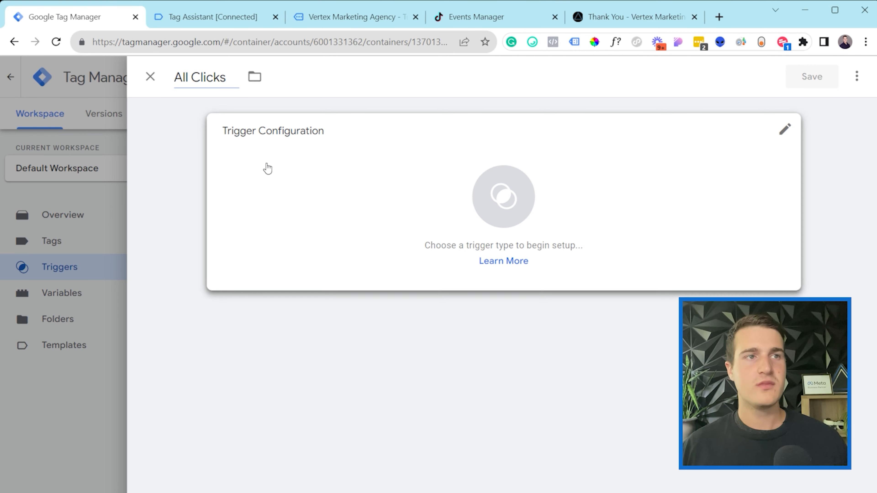
Step: Set the trigger type to Click - All Elements, firing on All Clicks, and save the trigger
{"action": "left_click", "coordinate": [406, 183]}
{"action": "left_click", "coordinate": [552, 365]}
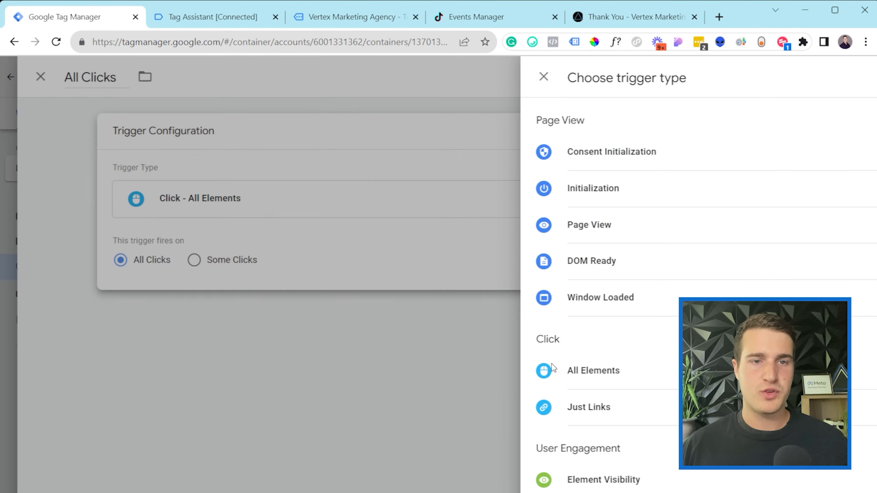
{"action": "left_click", "coordinate": [805, 78]}
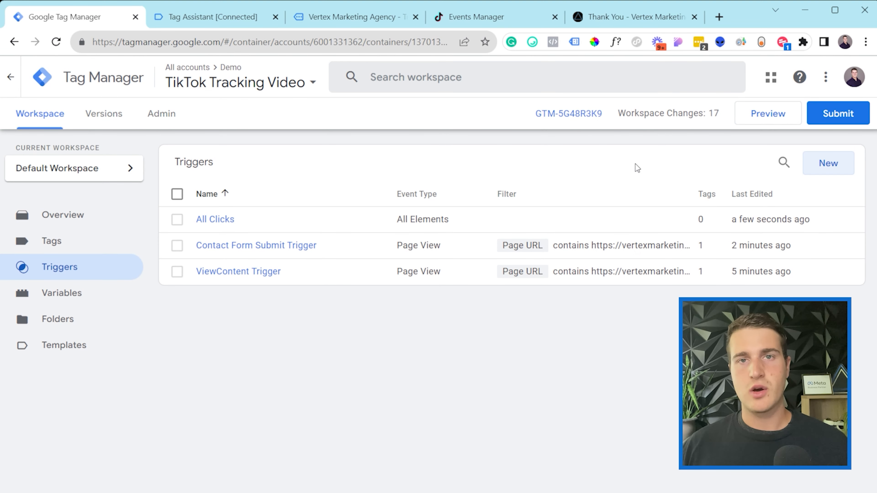
Step: Check which variables in the Clicks group are enabled in the container's built-in variables configuration
{"action": "left_click", "coordinate": [242, 17]}
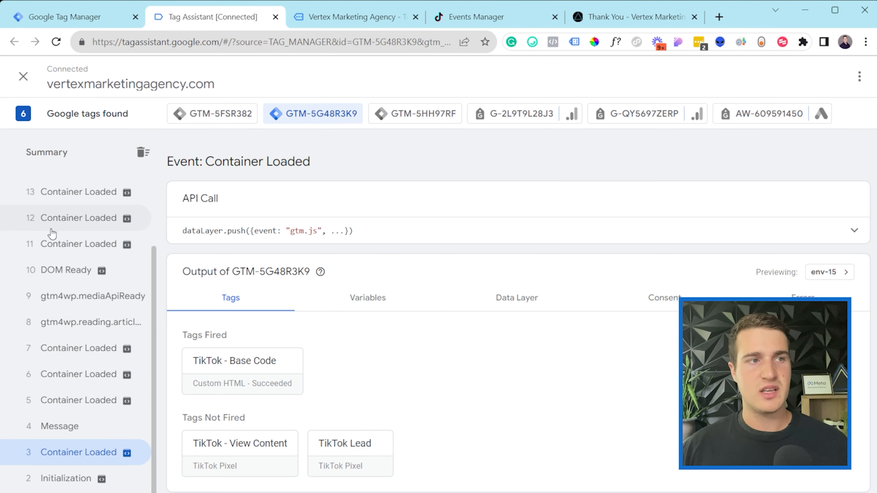
{"action": "scroll", "coordinate": [70, 255], "scroll_direction": "up", "scroll_amount": 3}
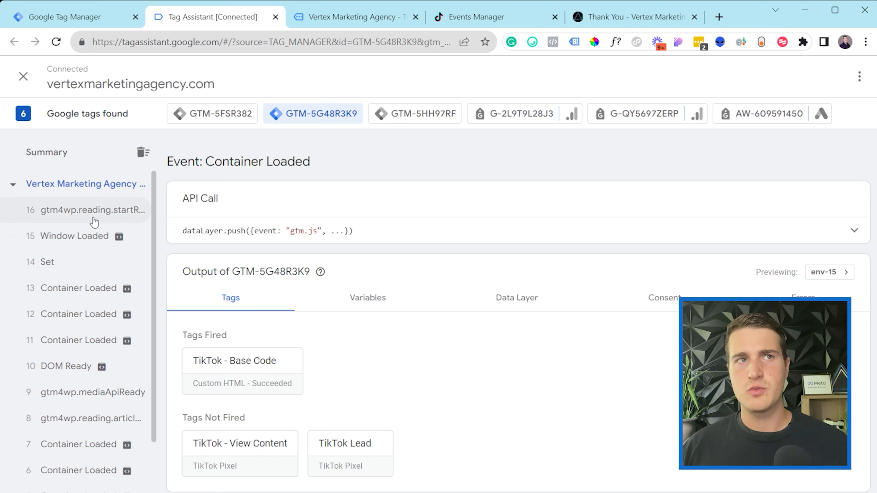
{"action": "left_click", "coordinate": [69, 19]}
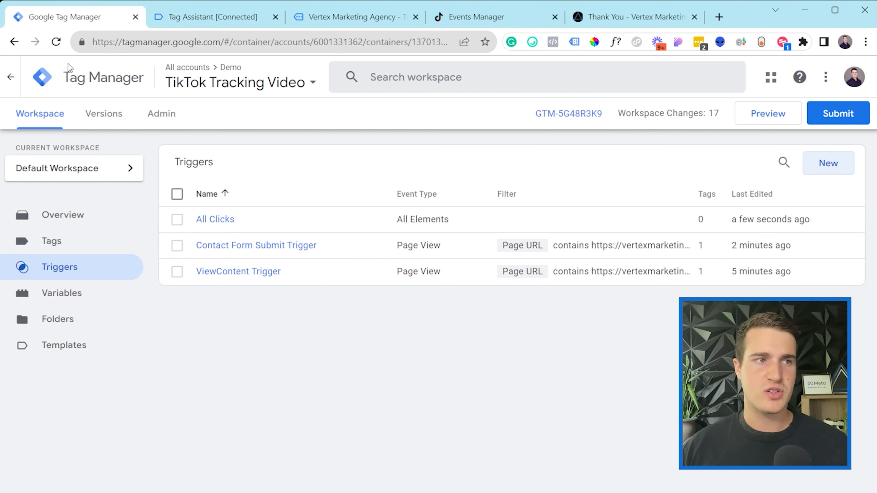
{"action": "left_click", "coordinate": [91, 298]}
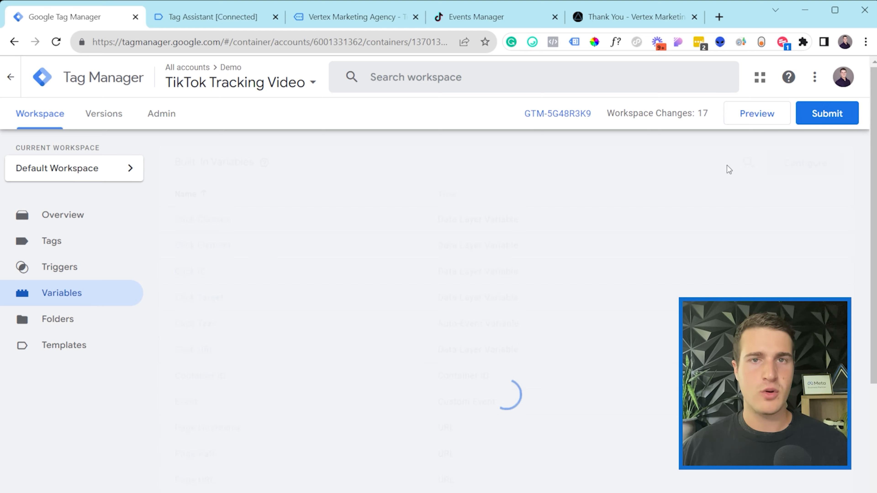
{"action": "scroll", "coordinate": [726, 168], "scroll_direction": "down", "scroll_amount": 5}
{"action": "scroll", "coordinate": [724, 216], "scroll_direction": "up", "scroll_amount": 5}
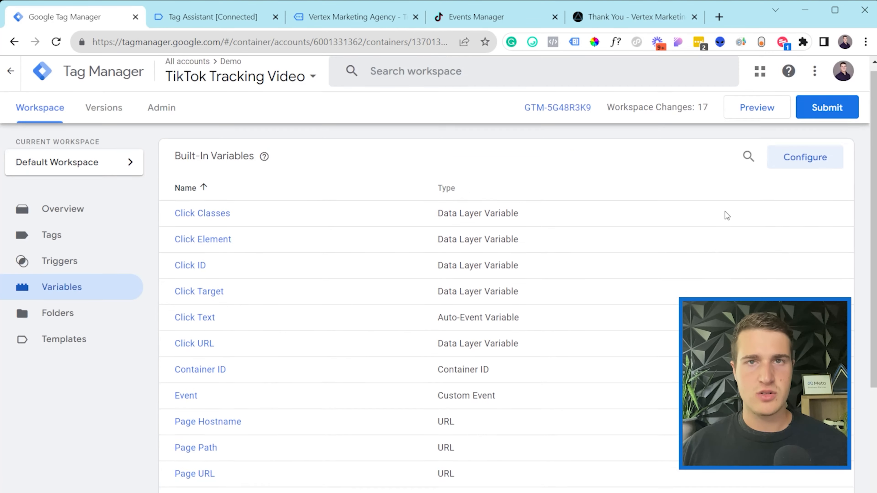
{"action": "left_click", "coordinate": [807, 160]}
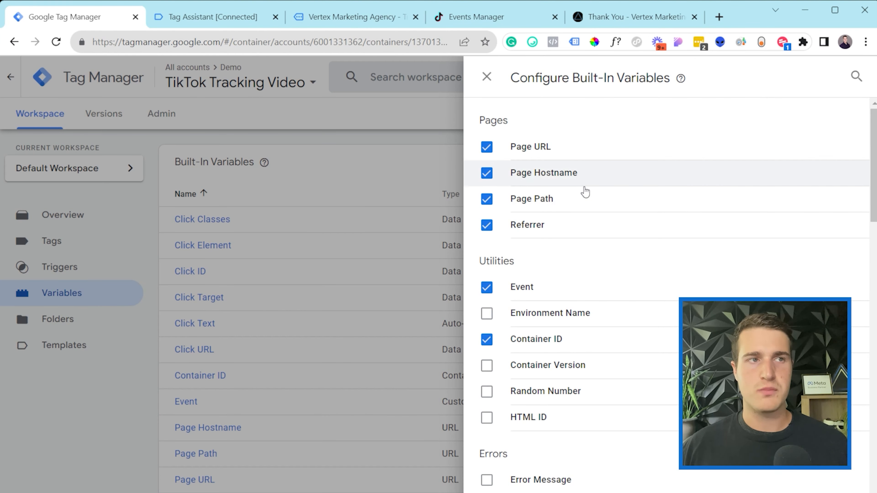
{"action": "scroll", "coordinate": [584, 255], "scroll_direction": "down", "scroll_amount": 8}
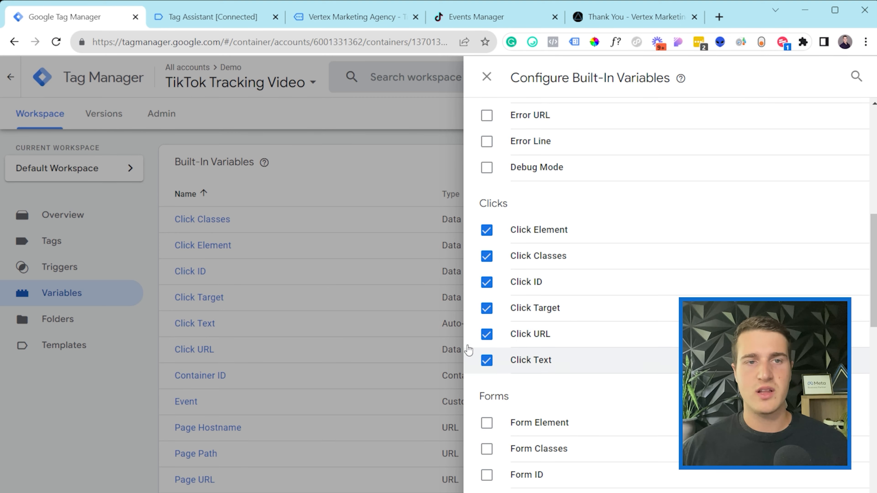
{"action": "left_click", "coordinate": [317, 154]}
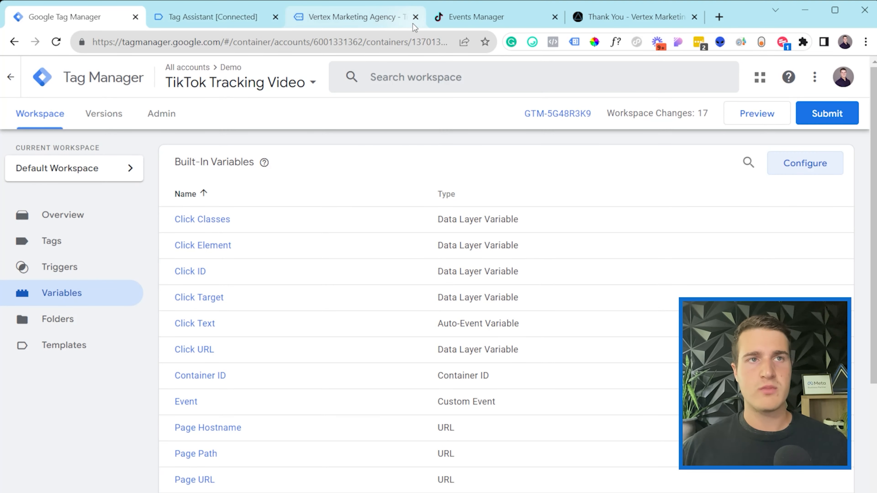
Step: Close the old website debug page and its Tag Assistant session
{"action": "left_click", "coordinate": [414, 24]}
{"action": "left_click", "coordinate": [416, 17]}
{"action": "left_click", "coordinate": [271, 21]}
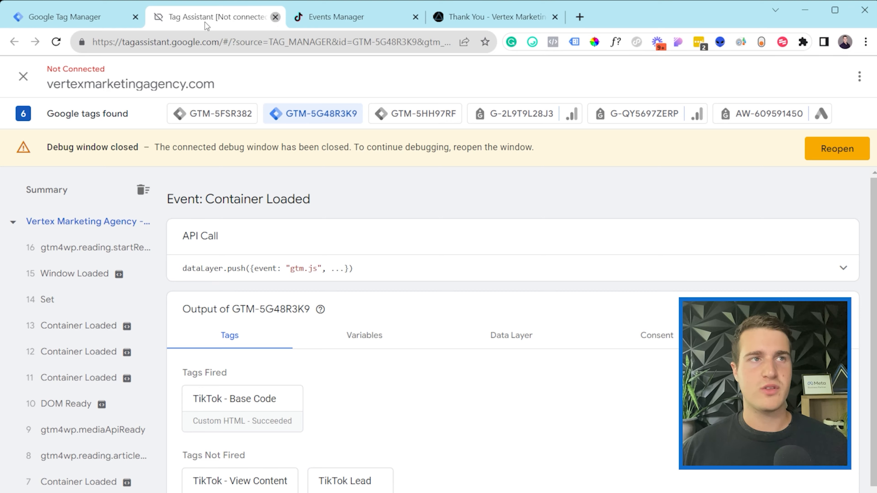
{"action": "left_click", "coordinate": [276, 17]}
{"action": "left_click", "coordinate": [95, 10]}
{"action": "left_click", "coordinate": [751, 119]}
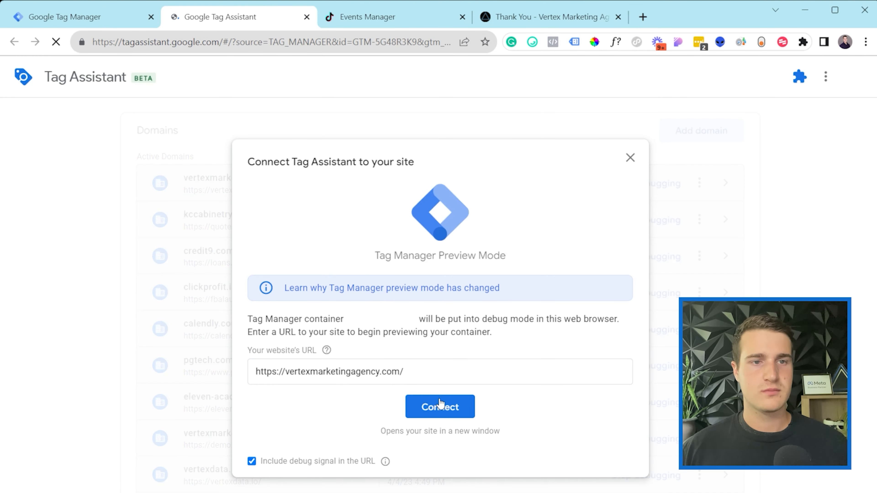
{"action": "left_click", "coordinate": [440, 402]}
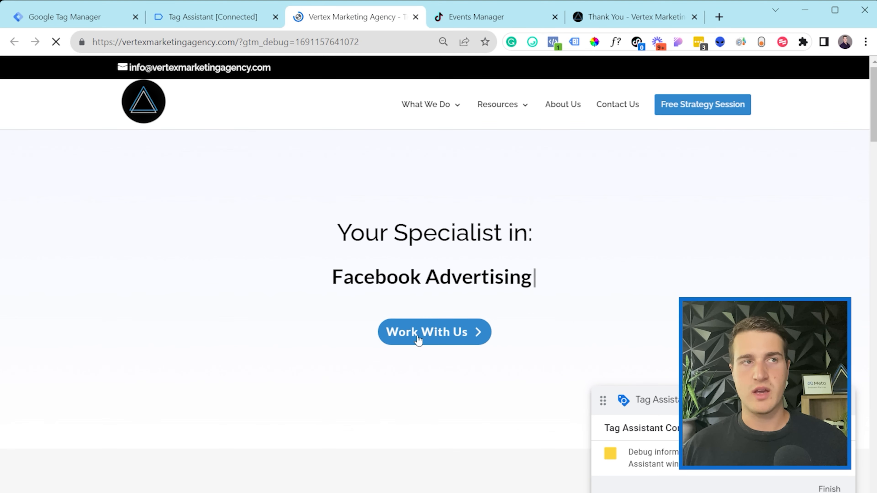
{"action": "left_click", "coordinate": [107, 21]}
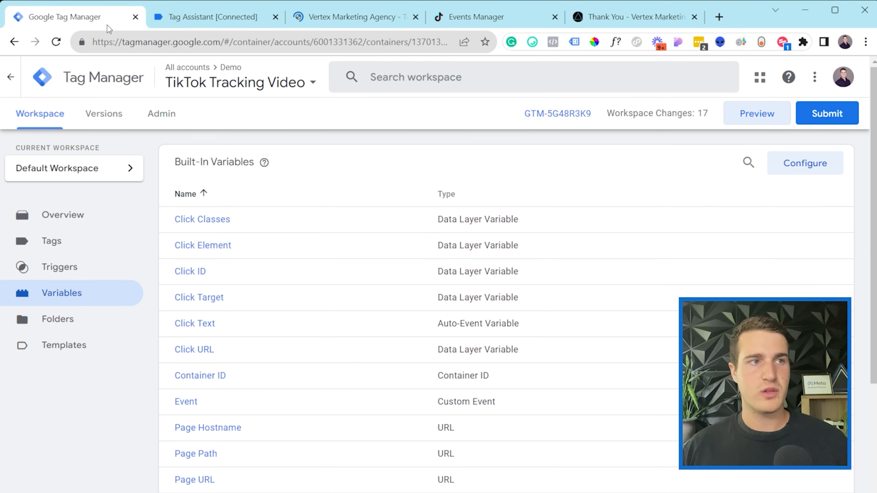
{"action": "left_click", "coordinate": [224, 8]}
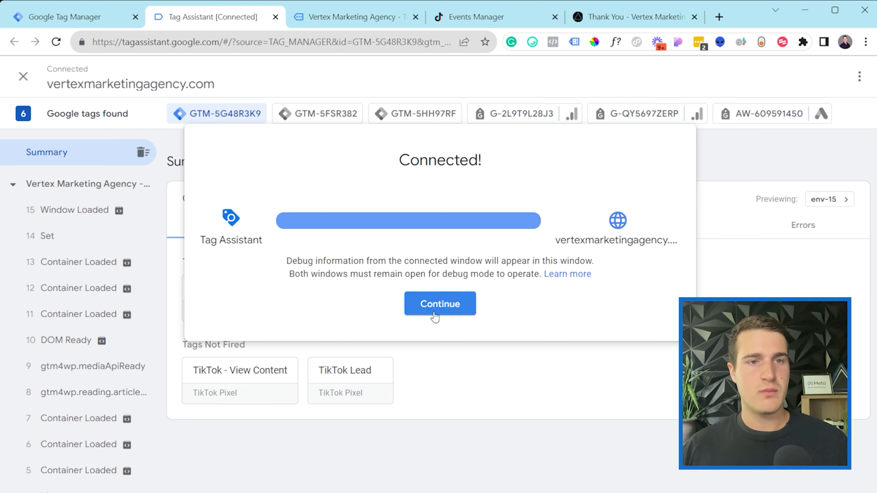
{"action": "left_click", "coordinate": [436, 305]}
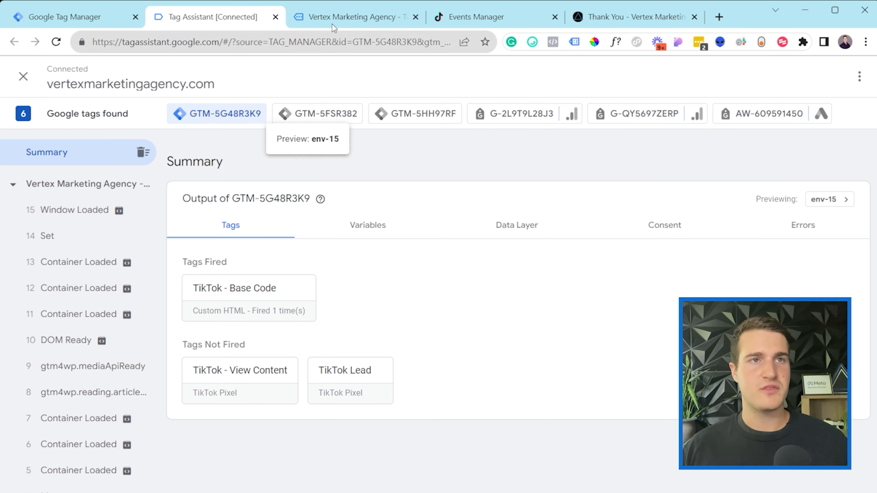
Step: Activate the Work With Us button on the debugged homepage as a test interaction, keeping the homepage open
{"action": "left_click", "coordinate": [385, 16]}
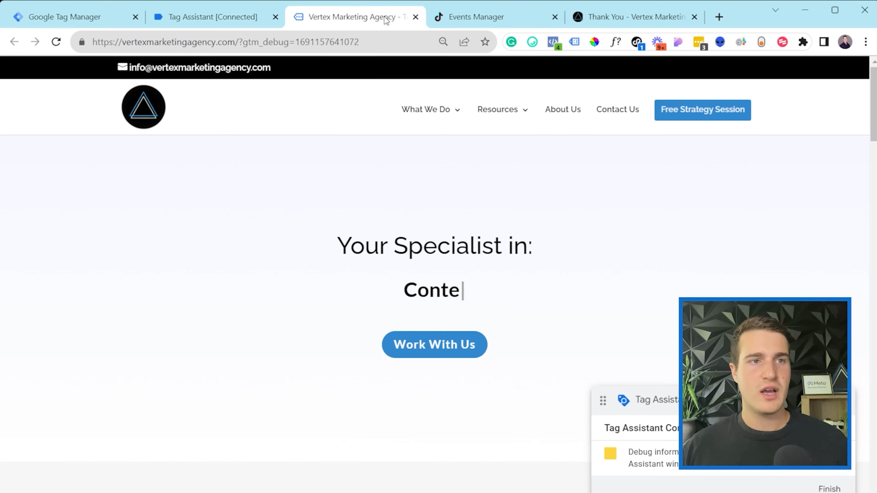
{"action": "left_click", "coordinate": [444, 345]}
{"action": "left_click", "coordinate": [281, 17]}
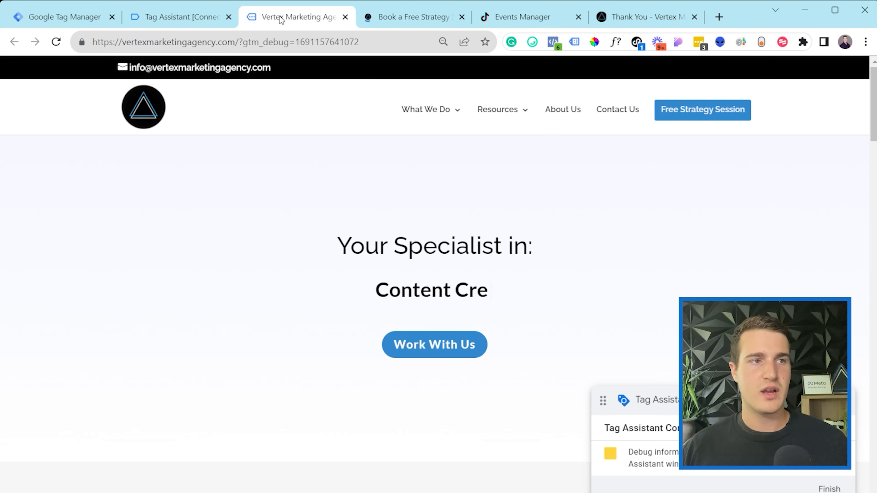
Step: Look through the Tag Assistant event list for the homepage interaction and compare it with the opened strategy session page
{"action": "left_click", "coordinate": [179, 17]}
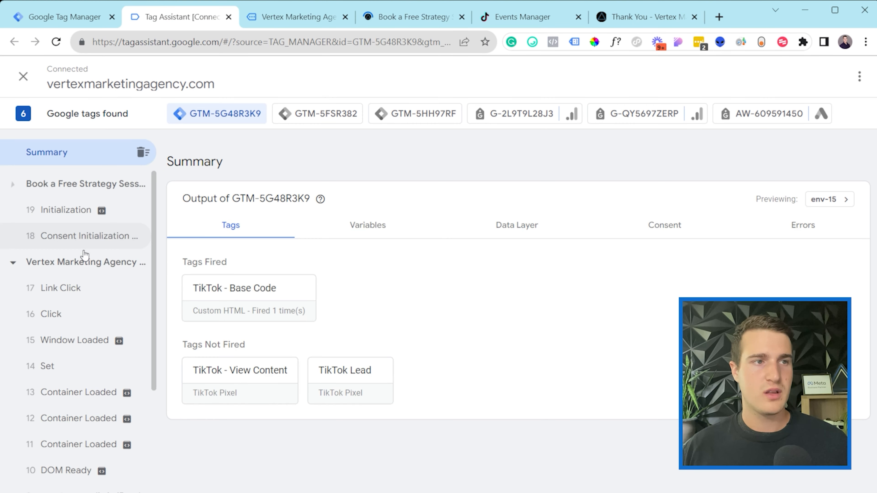
{"action": "scroll", "coordinate": [79, 273], "scroll_direction": "down", "scroll_amount": 2}
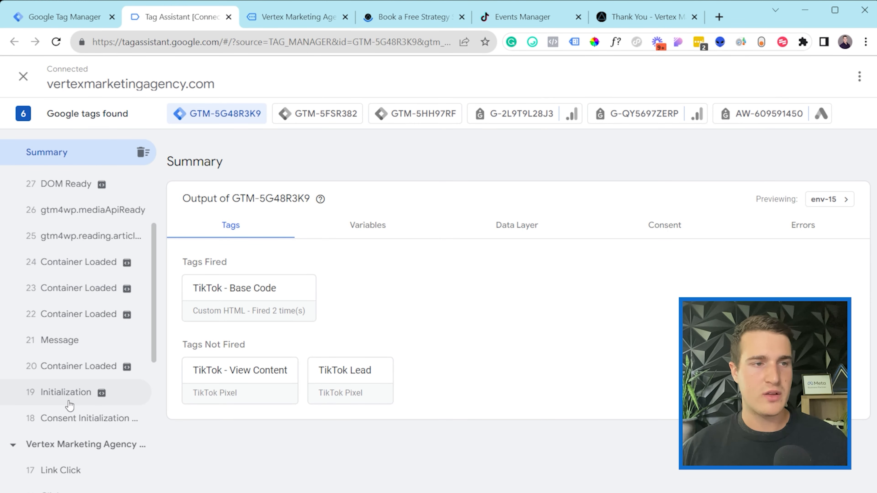
{"action": "scroll", "coordinate": [69, 406], "scroll_direction": "up", "scroll_amount": 4}
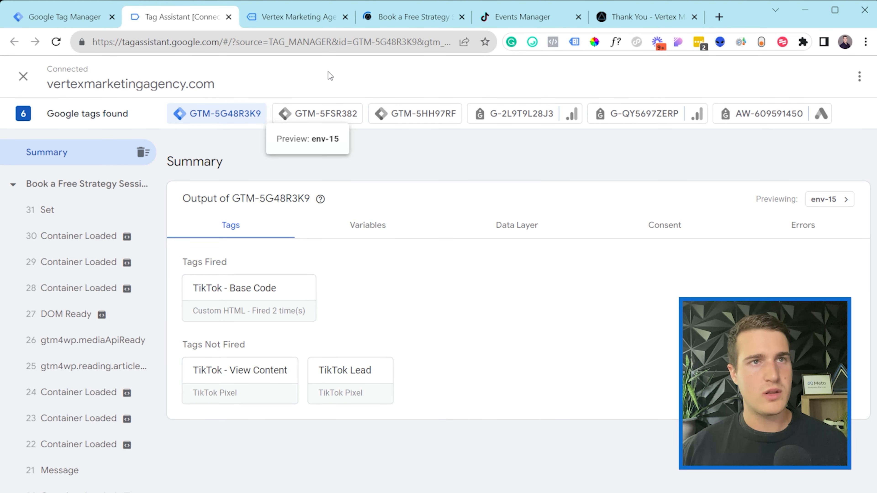
{"action": "left_click", "coordinate": [400, 18]}
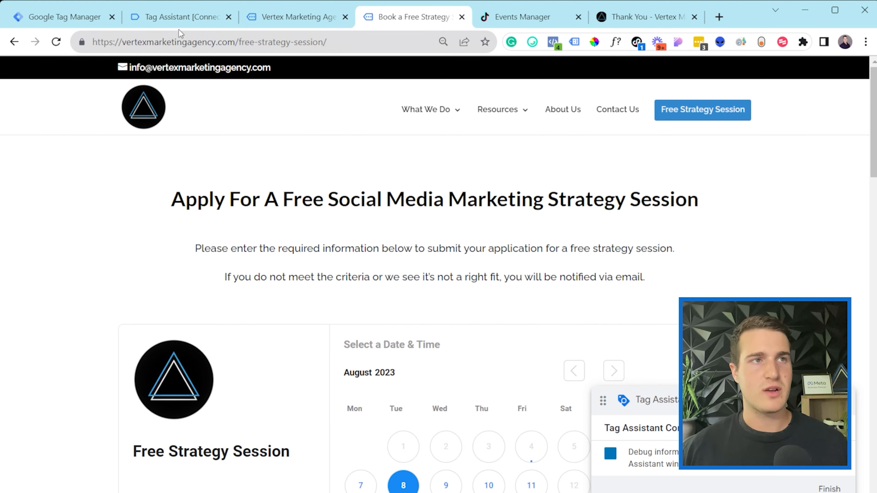
{"action": "left_click", "coordinate": [178, 18]}
{"action": "scroll", "coordinate": [69, 277], "scroll_direction": "down", "scroll_amount": 5}
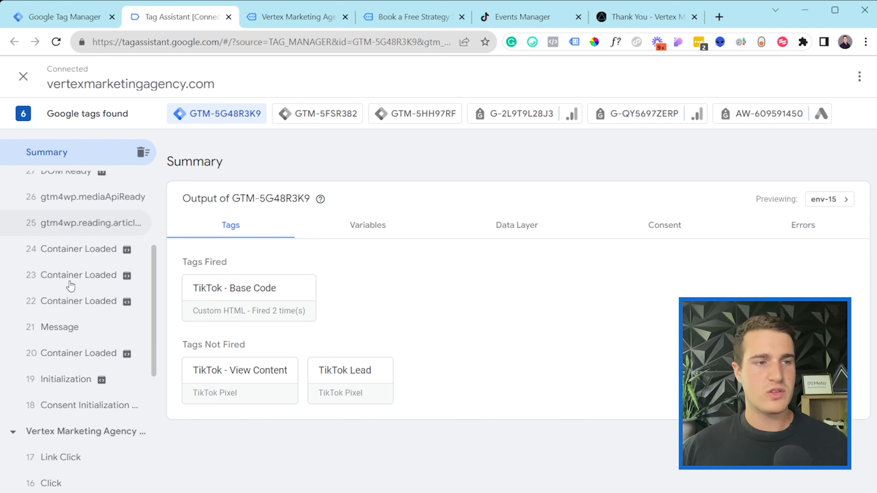
{"action": "scroll", "coordinate": [71, 286], "scroll_direction": "down", "scroll_amount": 2}
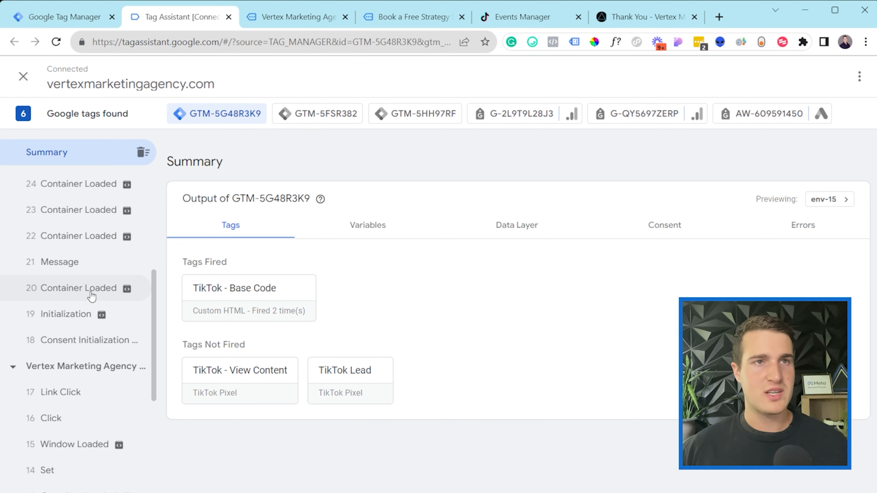
{"action": "scroll", "coordinate": [74, 356], "scroll_direction": "down", "scroll_amount": 2}
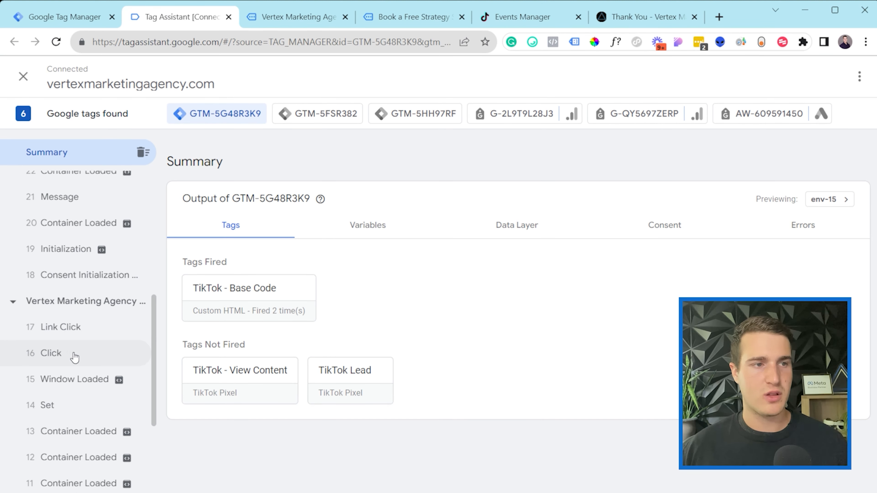
Step: Inspect the homepage's Click event 16 and Link Click event 17, and view the variables recorded for the Click event
{"action": "left_click", "coordinate": [54, 360]}
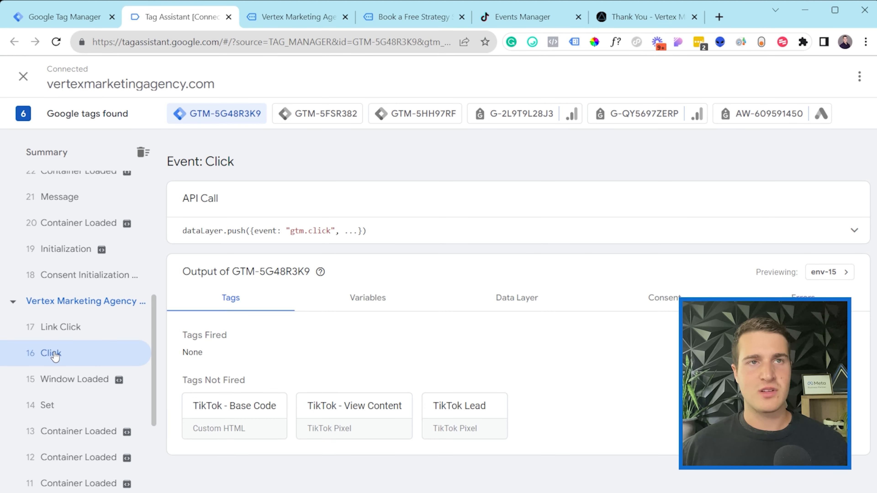
{"action": "left_click", "coordinate": [54, 331]}
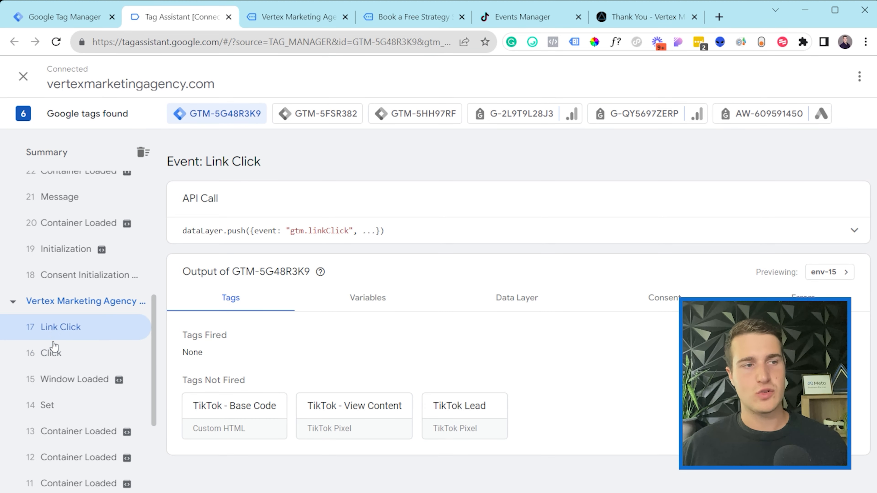
{"action": "left_click", "coordinate": [54, 358]}
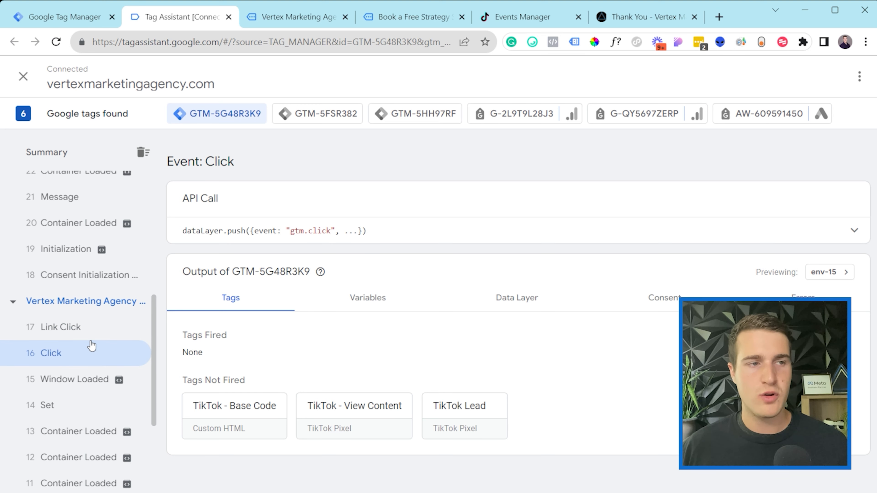
{"action": "left_click", "coordinate": [373, 305]}
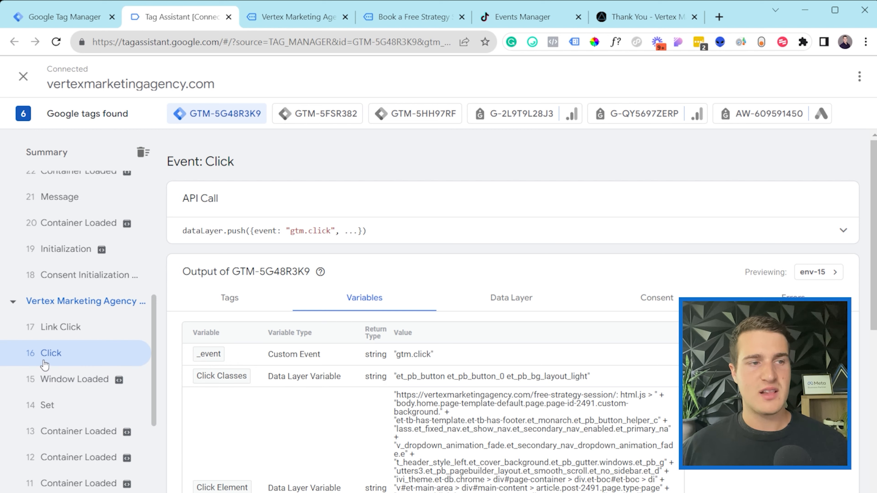
Step: Examine the Click event's recorded click variables, including Click ID, Click Text and Click URL, and pick out the Click Text value
{"action": "scroll", "coordinate": [381, 313], "scroll_direction": "down", "scroll_amount": 10}
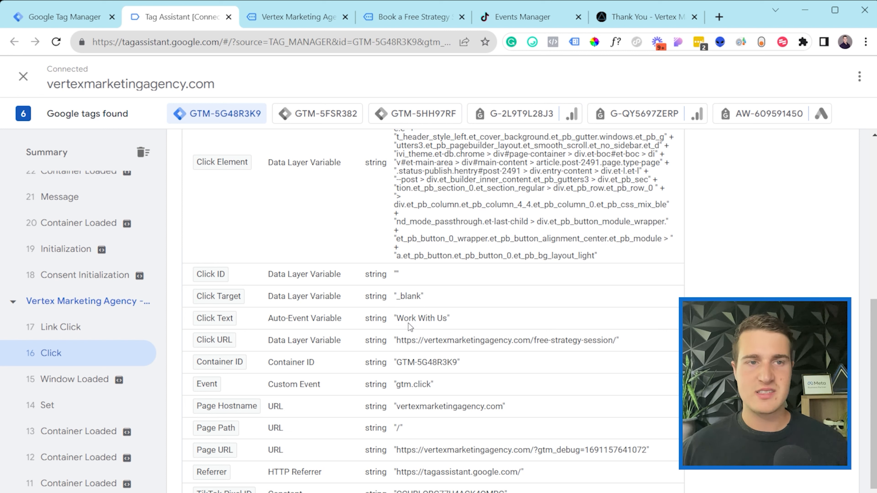
{"action": "left_click", "coordinate": [445, 321]}
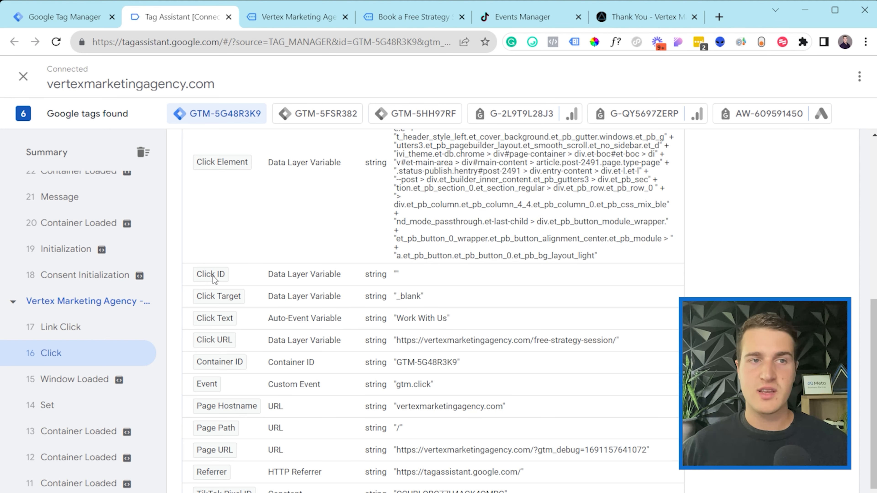
{"action": "scroll", "coordinate": [503, 341], "scroll_direction": "up", "scroll_amount": 3}
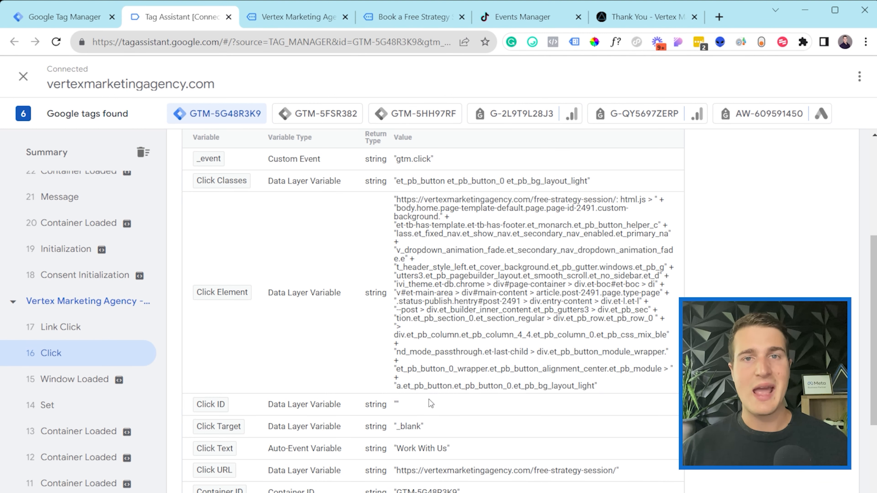
{"action": "scroll", "coordinate": [421, 417], "scroll_direction": "down", "scroll_amount": 2}
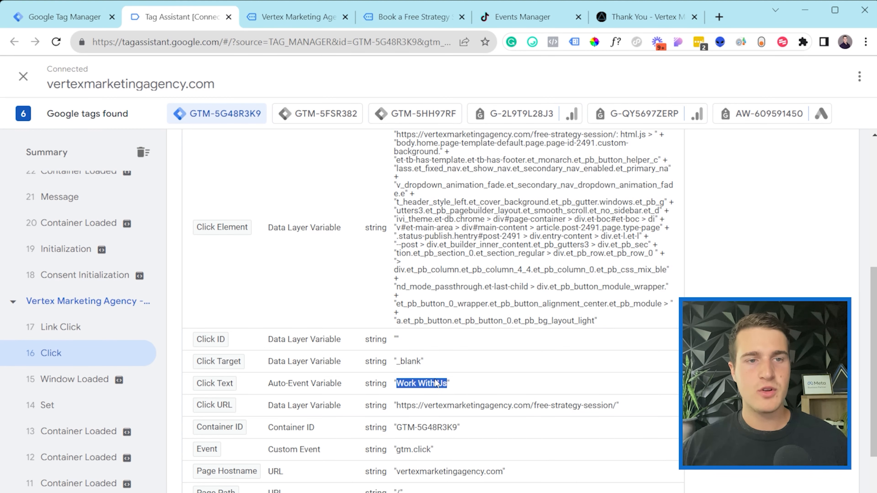
Step: In Google Tag Manager, create a new trigger of type Click - All Elements that fires on some clicks
{"action": "left_click", "coordinate": [86, 17]}
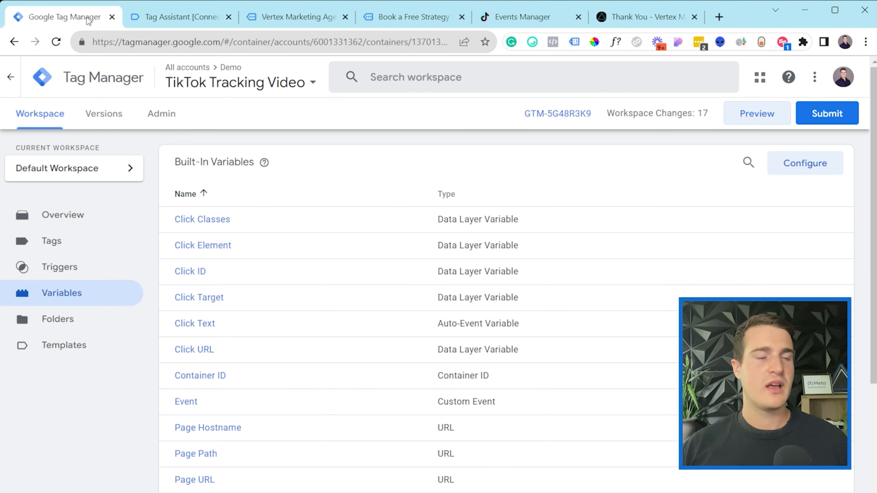
{"action": "left_click", "coordinate": [119, 268]}
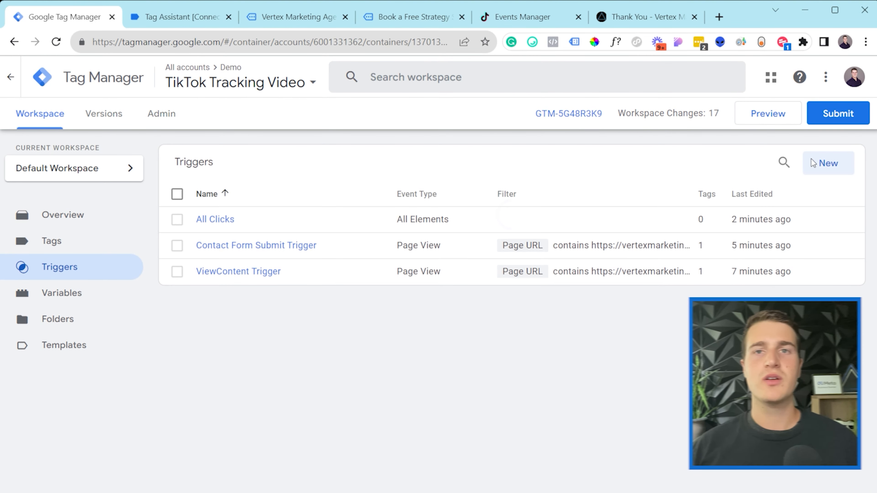
{"action": "left_click", "coordinate": [829, 163]}
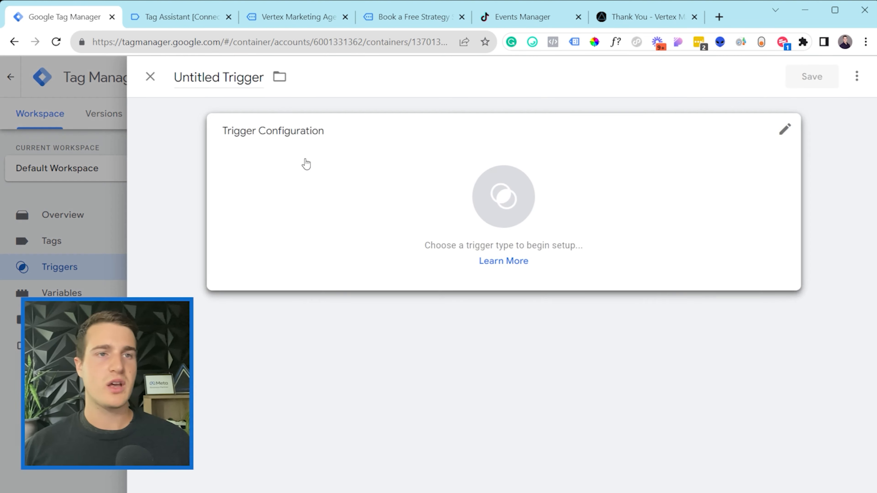
{"action": "left_click", "coordinate": [306, 165]}
{"action": "left_click", "coordinate": [563, 373]}
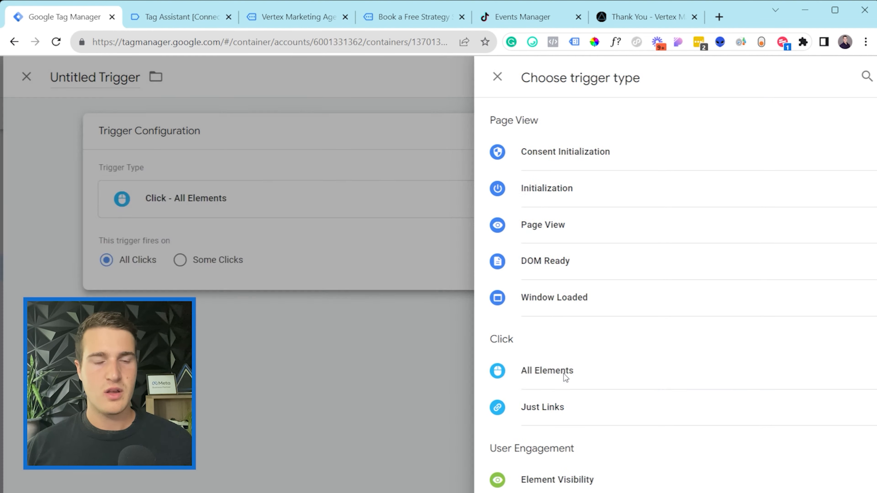
{"action": "left_click", "coordinate": [304, 261]}
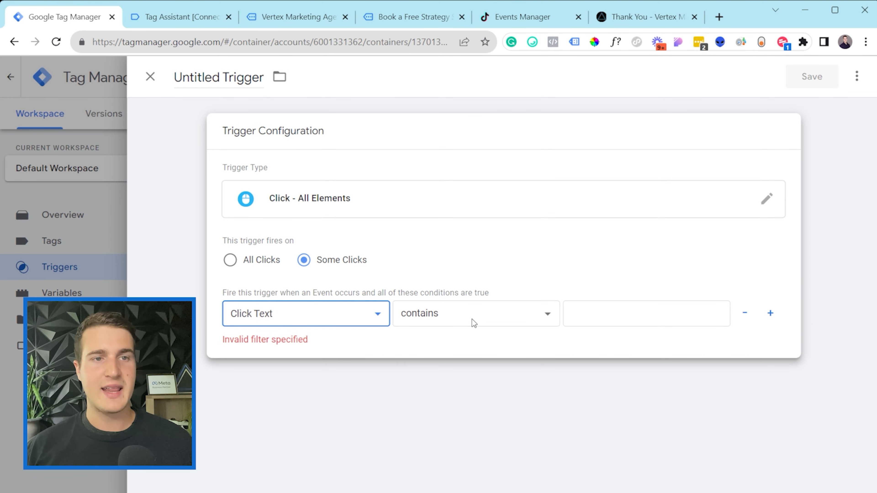
Step: Set the trigger's firing condition to Click Text equals Work With Us
{"action": "left_click", "coordinate": [472, 319]}
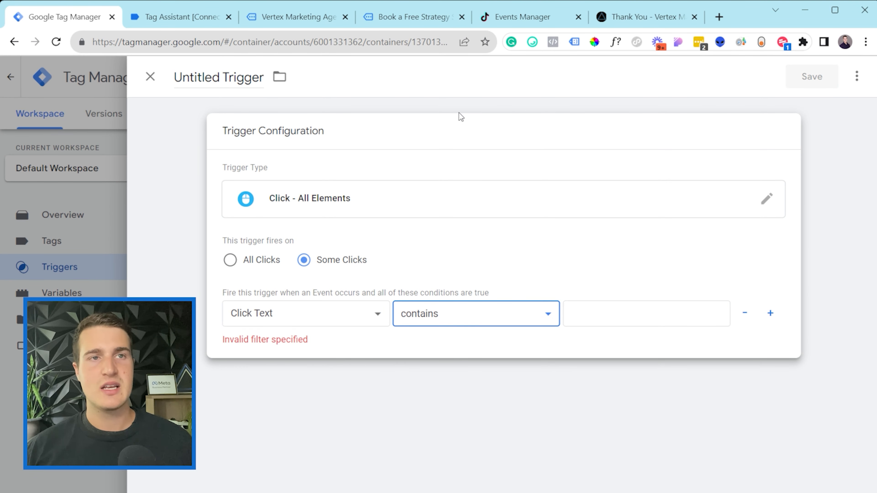
{"action": "left_click", "coordinate": [455, 85]}
{"action": "left_click", "coordinate": [590, 320]}
{"action": "type", "text": "Work With Us"}
{"action": "left_click_drag", "start_coordinate": [637, 317], "coordinate": [569, 308]}
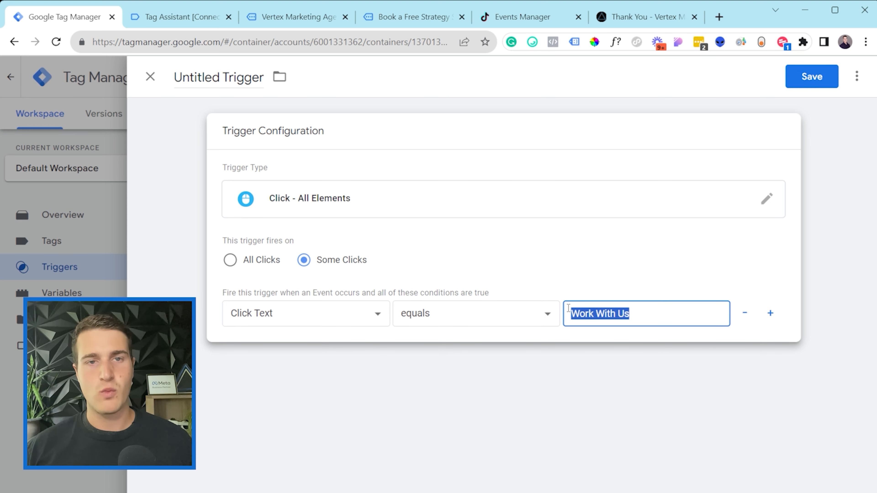
{"action": "left_click", "coordinate": [647, 320]}
Step: Name the trigger "Add to cart trigger" and save it
{"action": "left_click", "coordinate": [221, 84]}
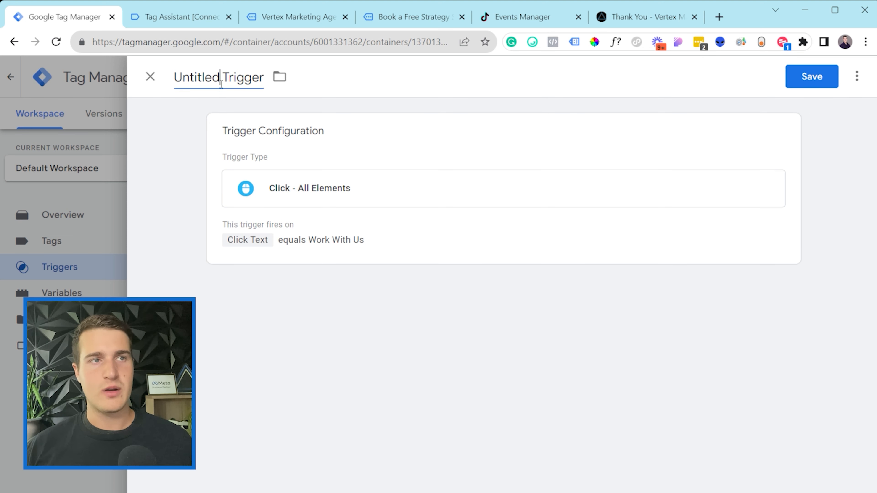
{"action": "key", "text": "ctrl+a"}
{"action": "type", "text": "Add "}
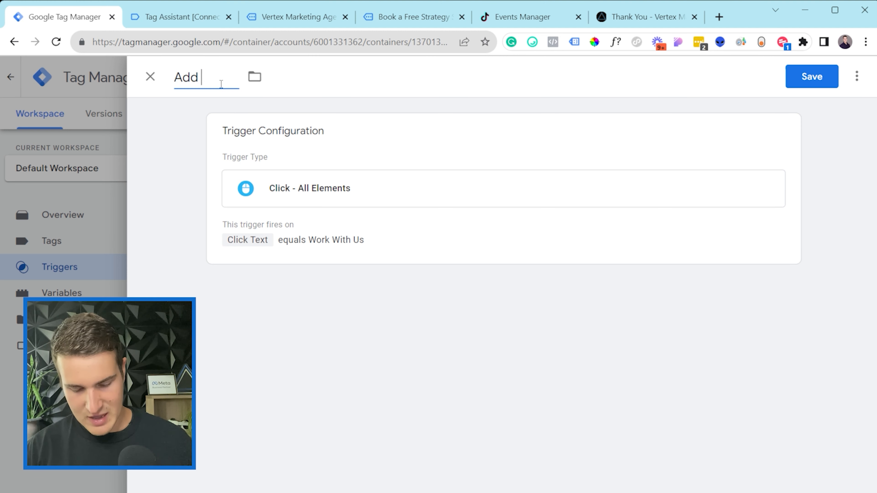
{"action": "type", "text": "to cart trigger"}
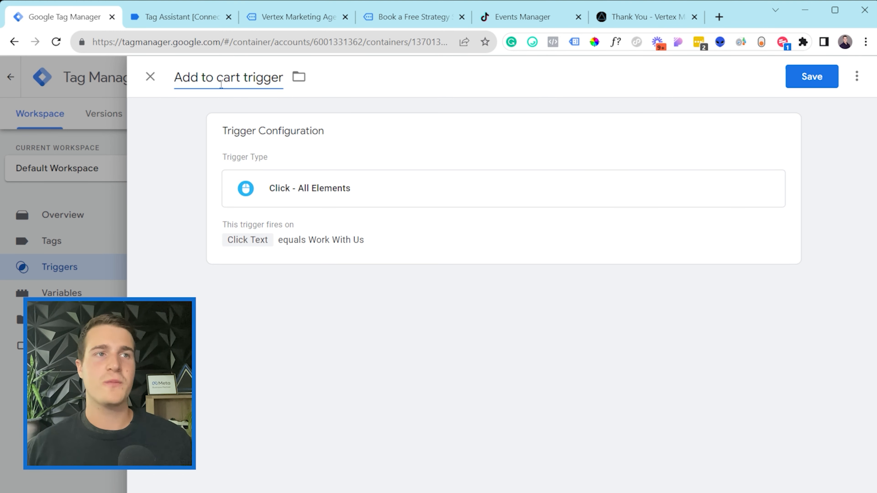
{"action": "left_click", "coordinate": [799, 82]}
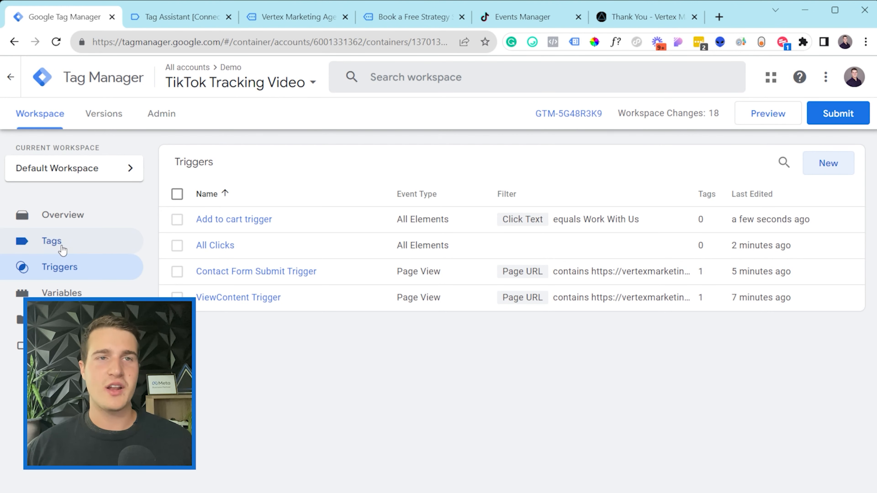
Step: Start a new tag of type TikTok Pixel and assign the Add to cart trigger to it
{"action": "left_click", "coordinate": [58, 244]}
{"action": "left_click", "coordinate": [827, 162]}
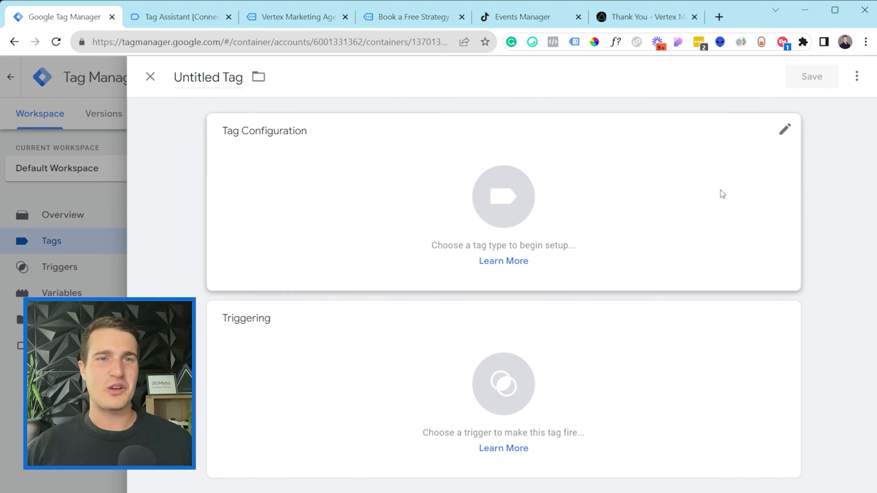
{"action": "left_click", "coordinate": [364, 193]}
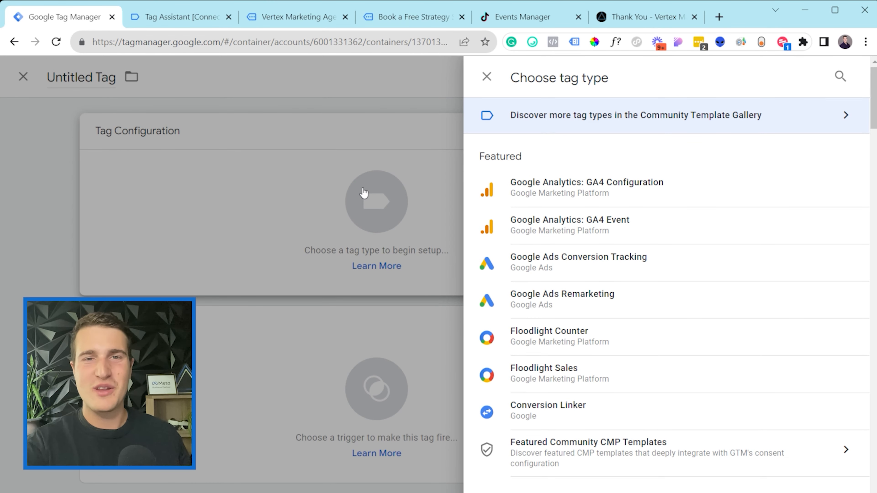
{"action": "scroll", "coordinate": [529, 280], "scroll_direction": "down", "scroll_amount": 5}
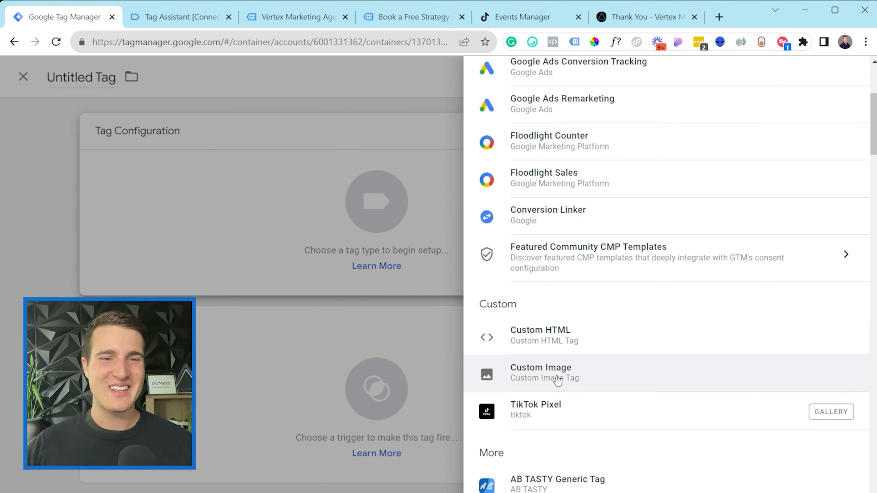
{"action": "left_click", "coordinate": [557, 420]}
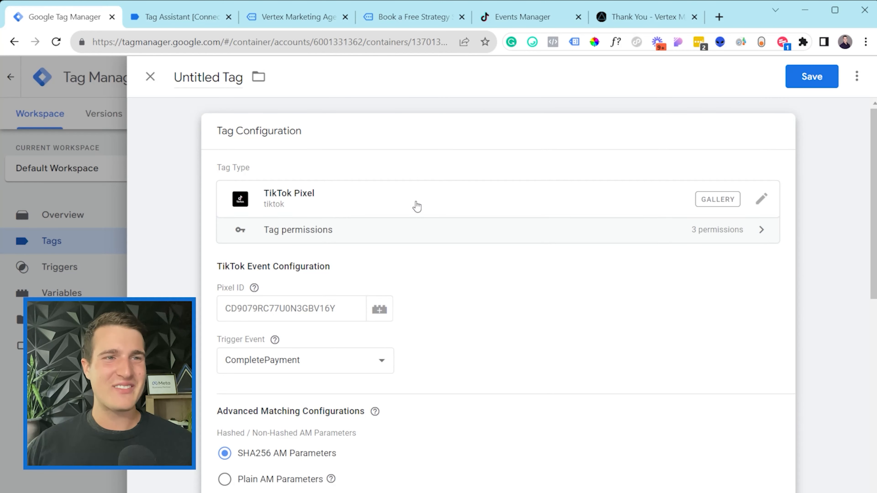
{"action": "scroll", "coordinate": [451, 220], "scroll_direction": "down", "scroll_amount": 5}
{"action": "scroll", "coordinate": [372, 429], "scroll_direction": "down", "scroll_amount": 10}
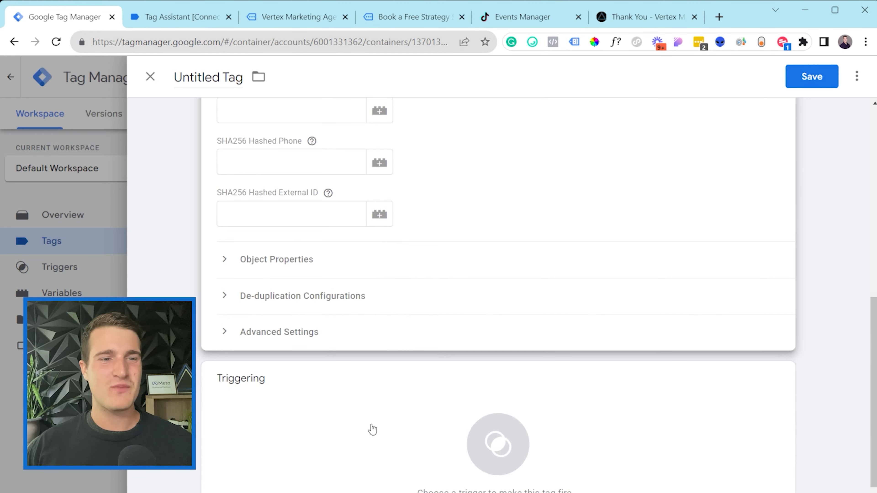
{"action": "left_click", "coordinate": [360, 448]}
{"action": "left_click", "coordinate": [249, 145]}
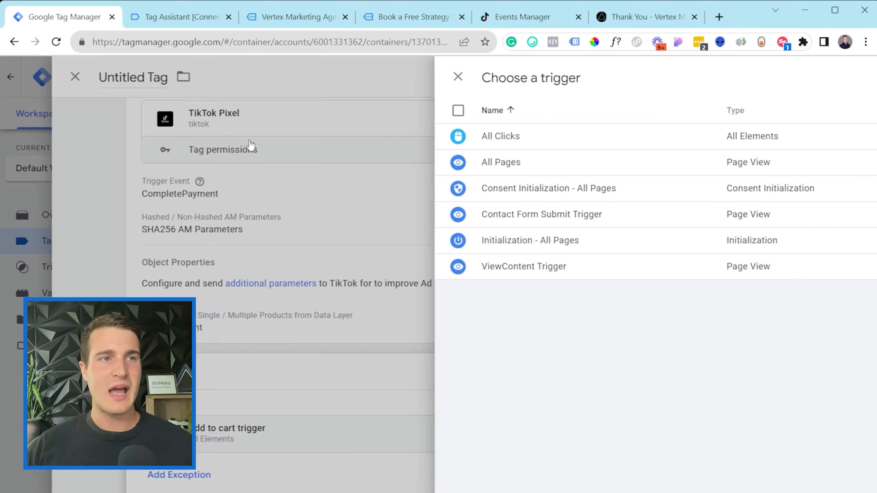
Step: Set the draft TikTok Pixel tag's trigger event to AddToCart, and discard the unsaved tag
{"action": "scroll", "coordinate": [368, 362], "scroll_direction": "up", "scroll_amount": 3}
{"action": "left_click", "coordinate": [311, 257]}
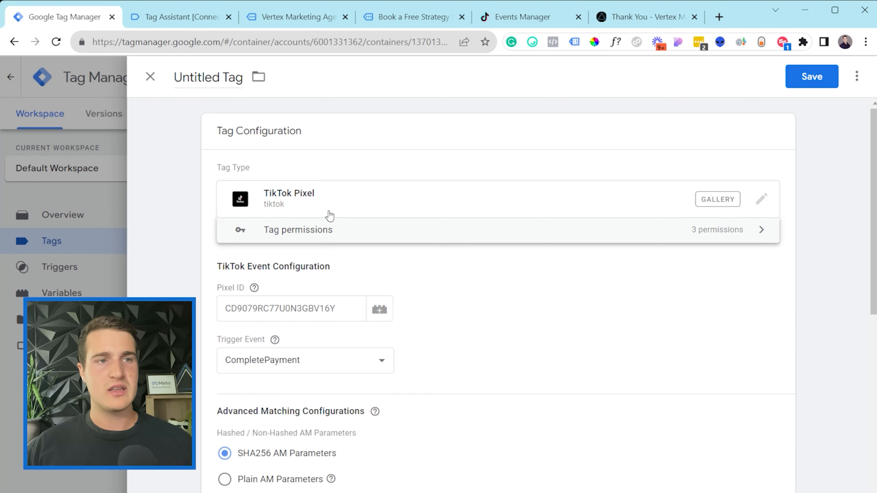
{"action": "left_click", "coordinate": [328, 228]}
{"action": "left_click", "coordinate": [226, 377]}
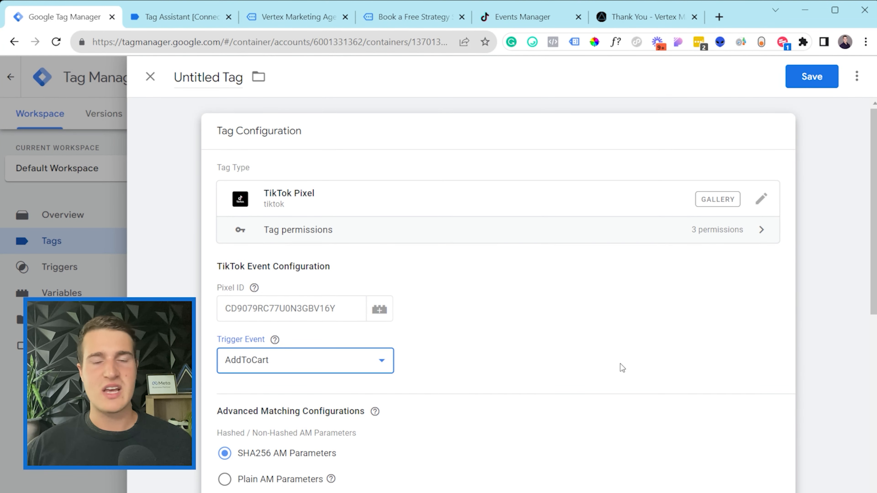
{"action": "scroll", "coordinate": [620, 364], "scroll_direction": "down", "scroll_amount": 5}
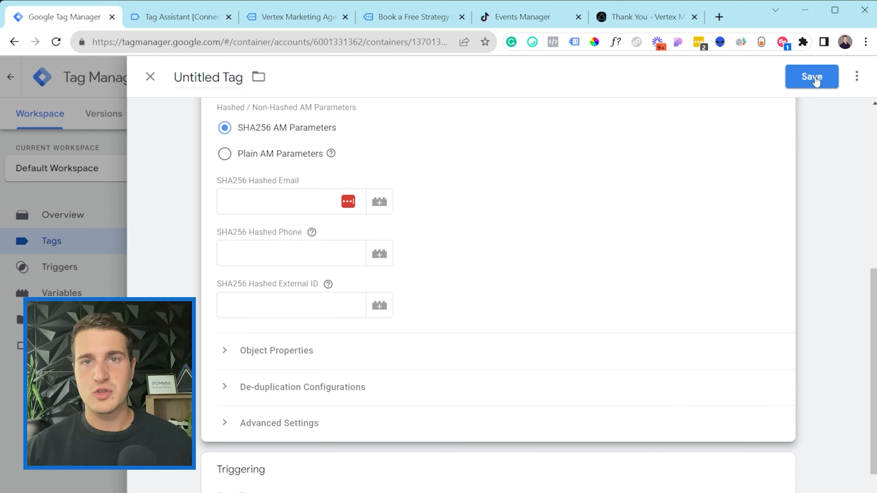
{"action": "left_click", "coordinate": [149, 76]}
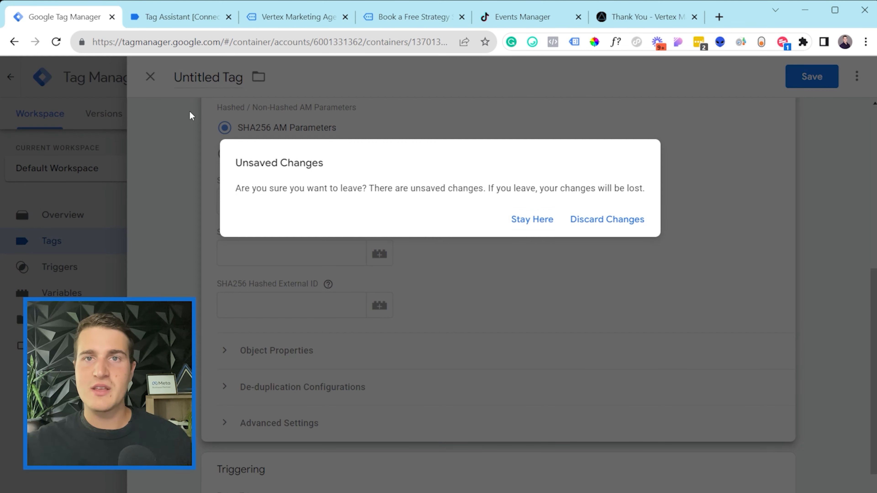
{"action": "left_click", "coordinate": [581, 221]}
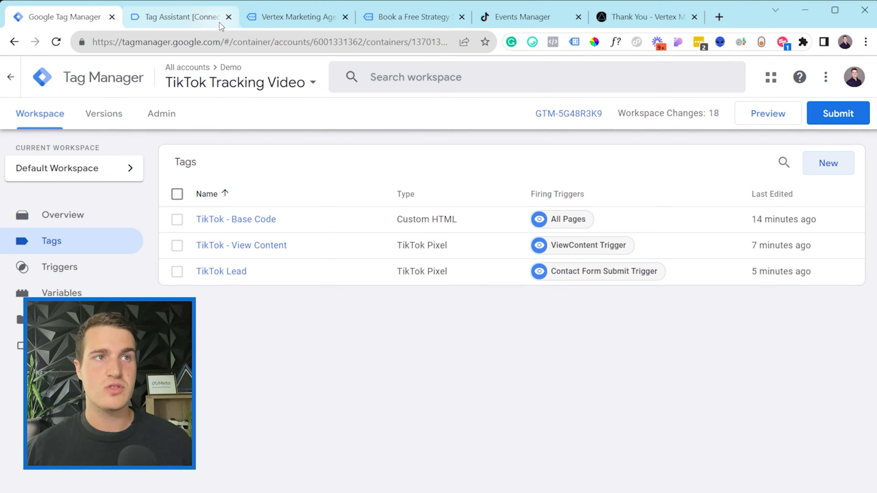
Step: Close the old Tag Assistant, debugged homepage and strategy session browser tabs
{"action": "left_click", "coordinate": [229, 16]}
{"action": "left_click", "coordinate": [228, 17]}
{"action": "left_click", "coordinate": [229, 17]}
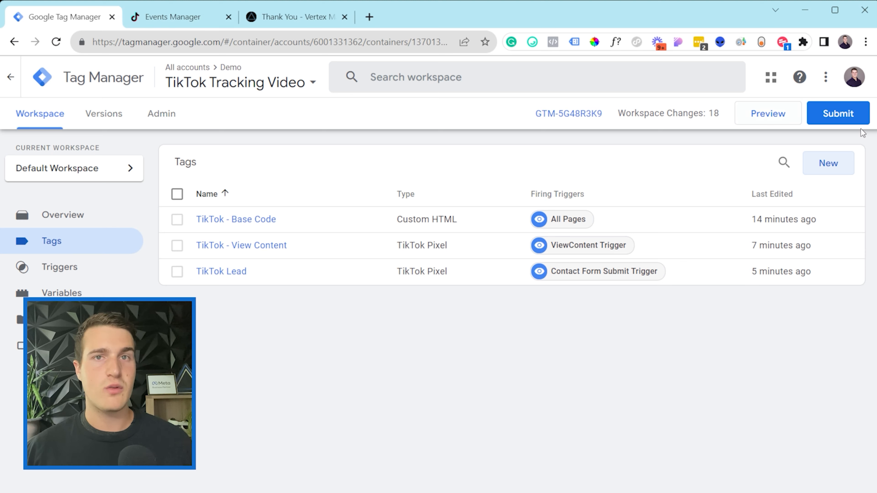
{"action": "left_click", "coordinate": [768, 110]}
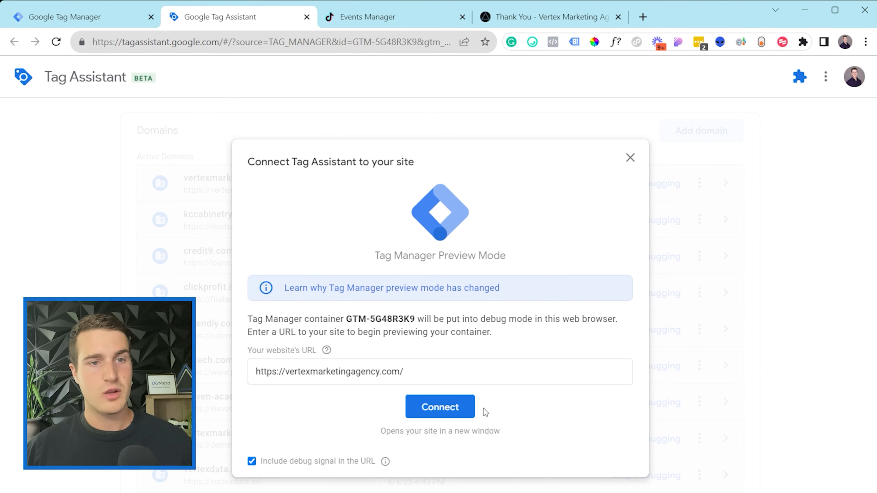
{"action": "left_click", "coordinate": [464, 409]}
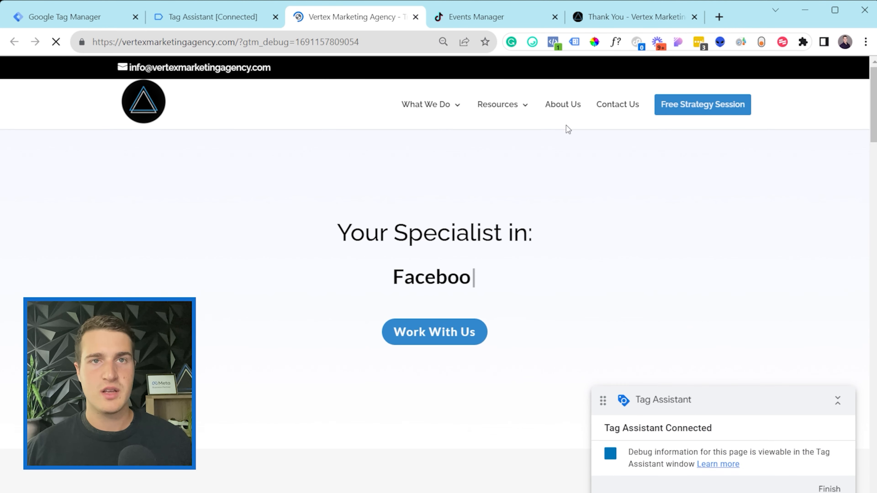
{"action": "left_click", "coordinate": [618, 104]}
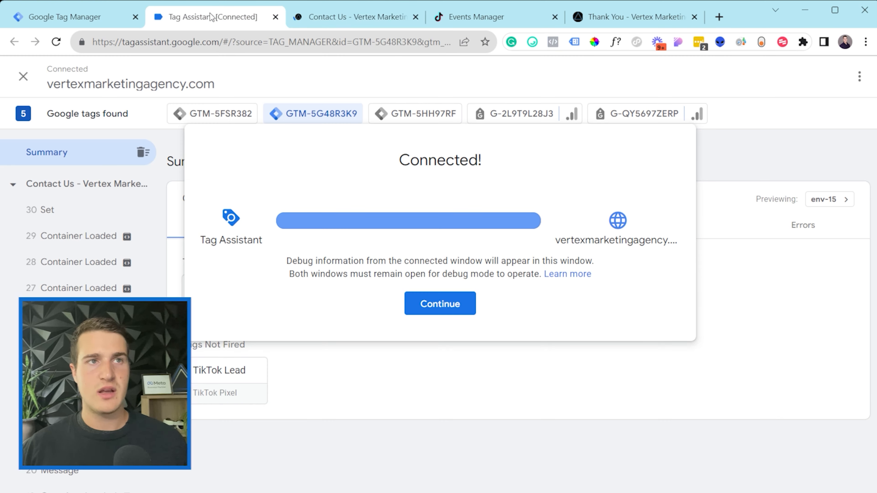
{"action": "left_click", "coordinate": [211, 17]}
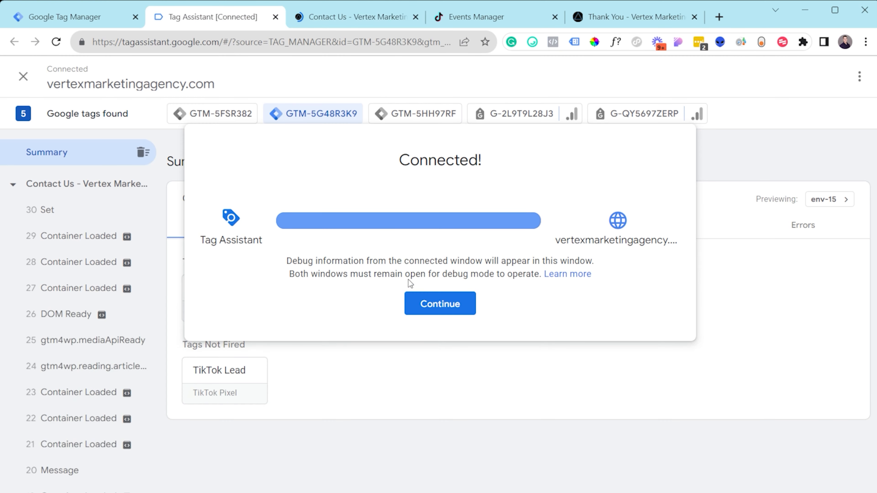
{"action": "left_click", "coordinate": [448, 306]}
Step: Check which tags fired on the Contact Us page and inspect the TikTok - View Content tag's properties and firing triggers
{"action": "left_click", "coordinate": [106, 189]}
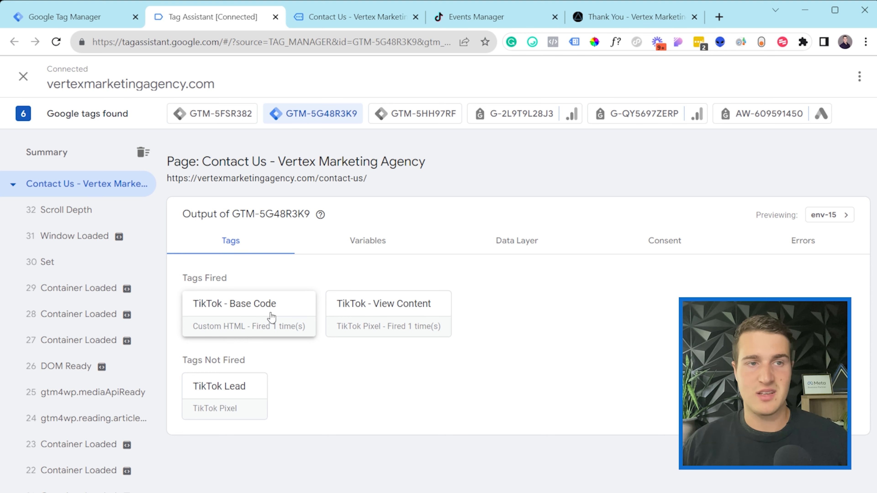
{"action": "left_click", "coordinate": [409, 324]}
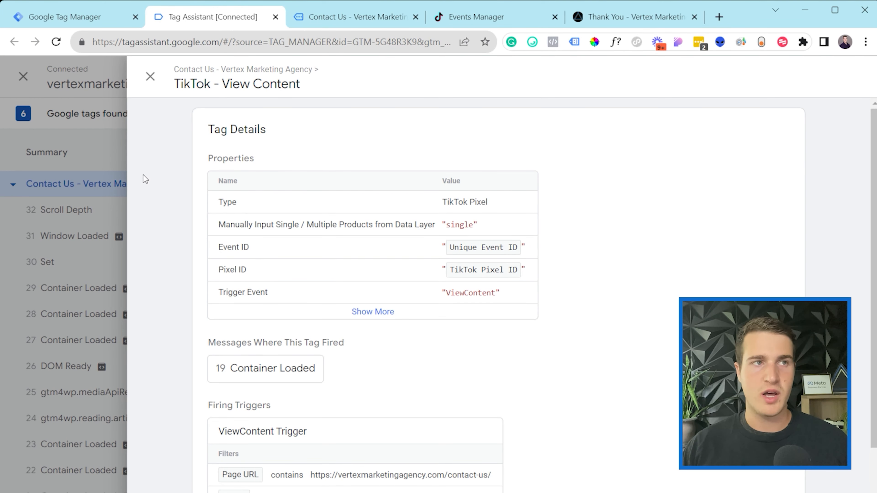
{"action": "scroll", "coordinate": [437, 329], "scroll_direction": "down", "scroll_amount": 2}
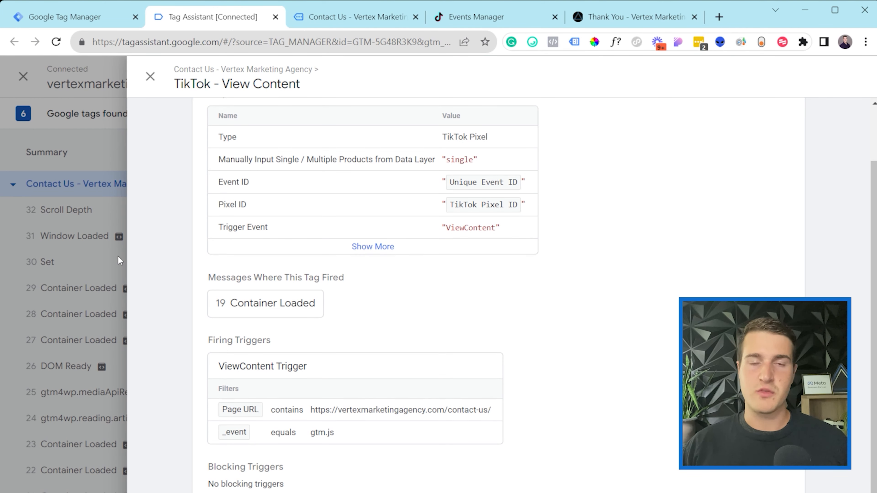
{"action": "left_click", "coordinate": [41, 244]}
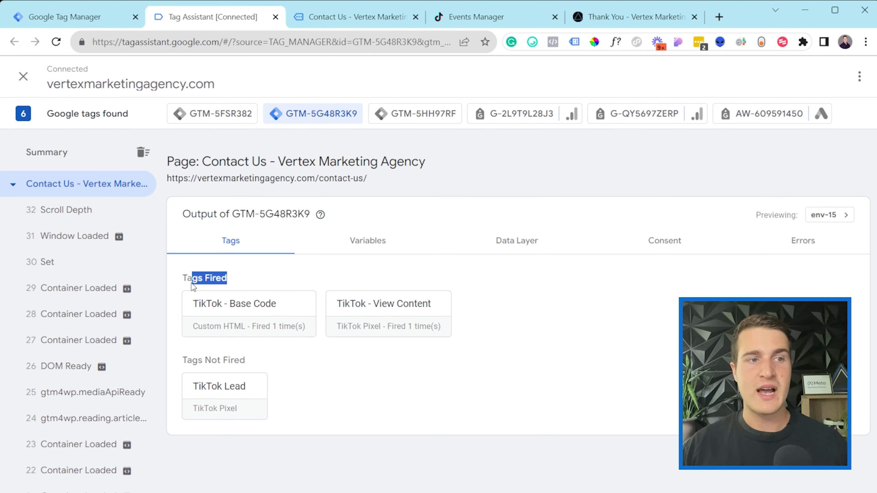
Step: Review the fired and not-fired tags for the Contact Us page, and return to the container's tag list in Google Tag Manager
{"action": "left_click", "coordinate": [212, 287]}
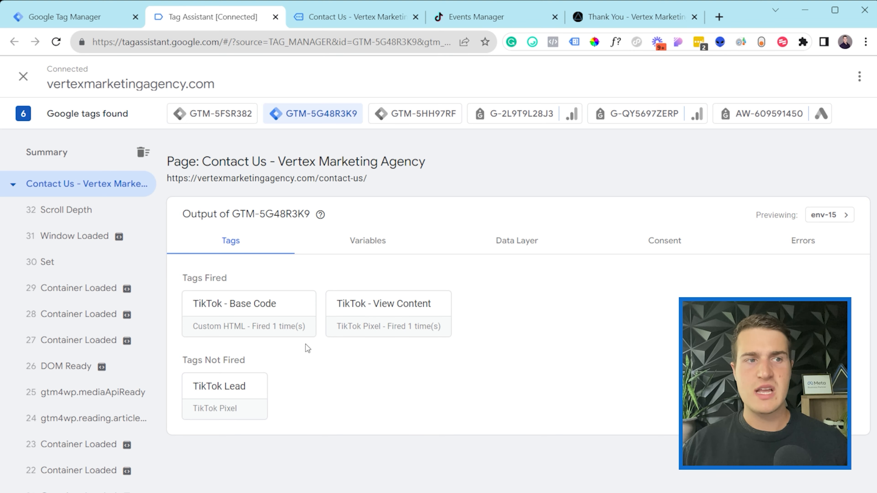
{"action": "left_click_drag", "start_coordinate": [248, 364], "coordinate": [179, 363]}
{"action": "left_click", "coordinate": [225, 361]}
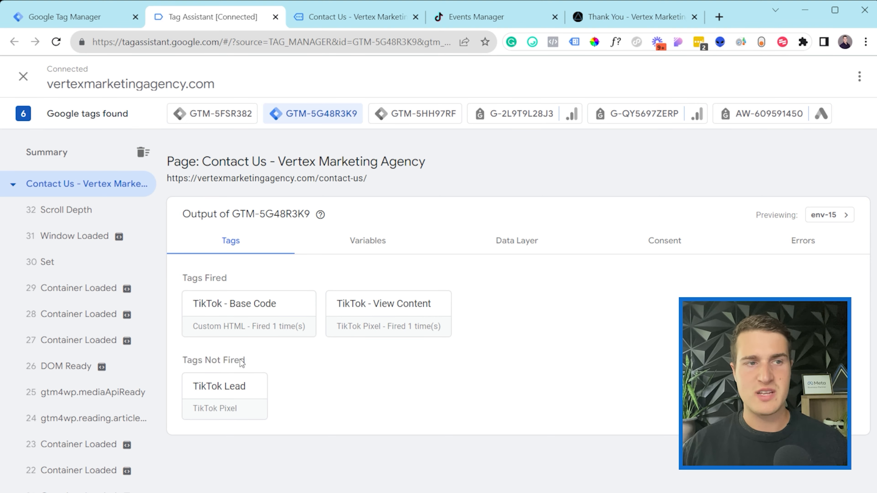
{"action": "left_click_drag", "start_coordinate": [245, 360], "coordinate": [187, 360]}
{"action": "left_click", "coordinate": [194, 360]}
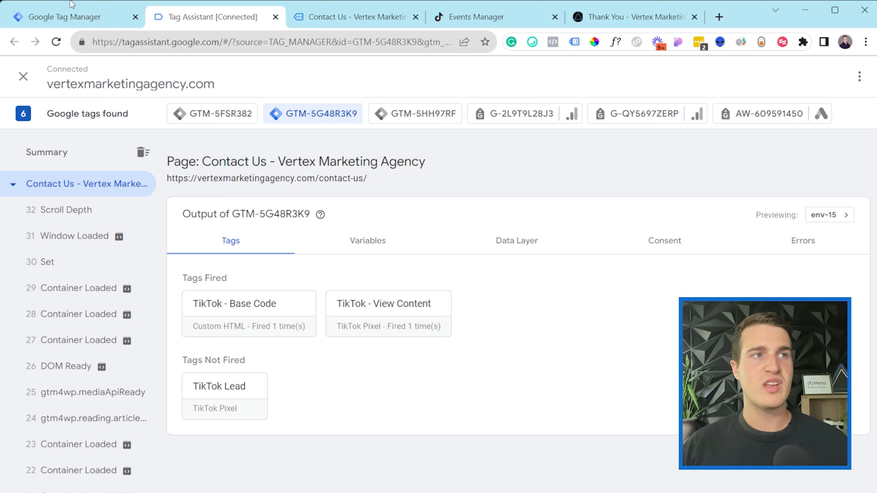
{"action": "left_click", "coordinate": [79, 16]}
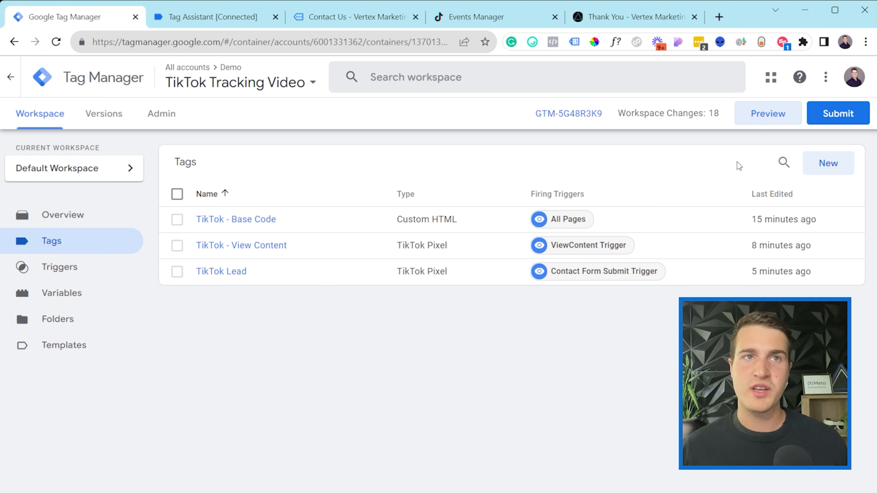
Step: Switch to TikTok Events Manager, close the Install Base Code dialog, and examine the pixel's Test Events QR code and event activity
{"action": "left_click", "coordinate": [480, 18]}
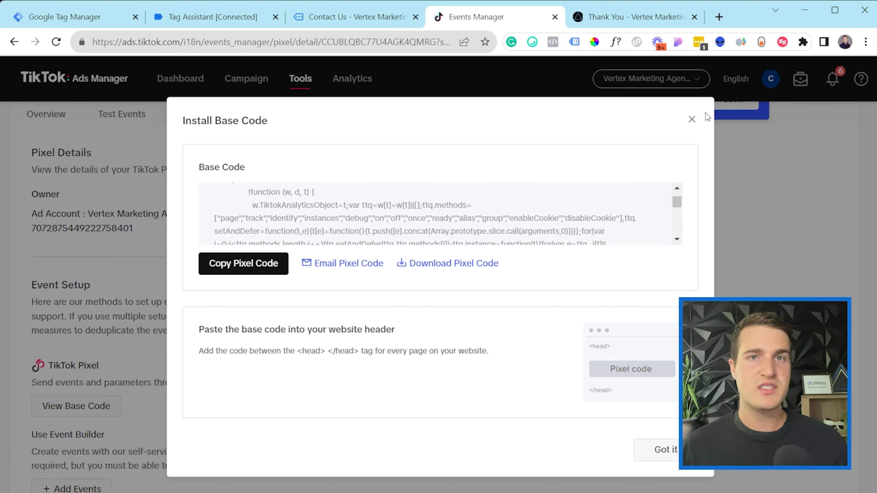
{"action": "left_click", "coordinate": [692, 119]}
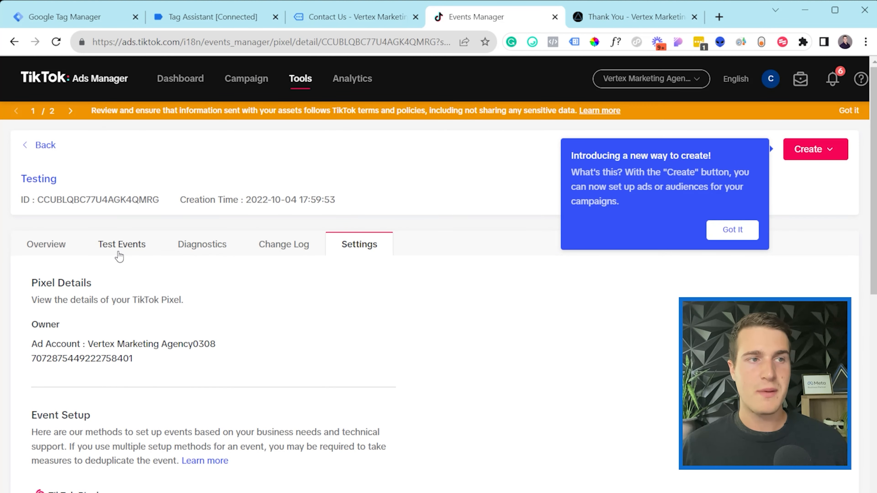
{"action": "left_click", "coordinate": [118, 254]}
{"action": "scroll", "coordinate": [189, 302], "scroll_direction": "down", "scroll_amount": 3}
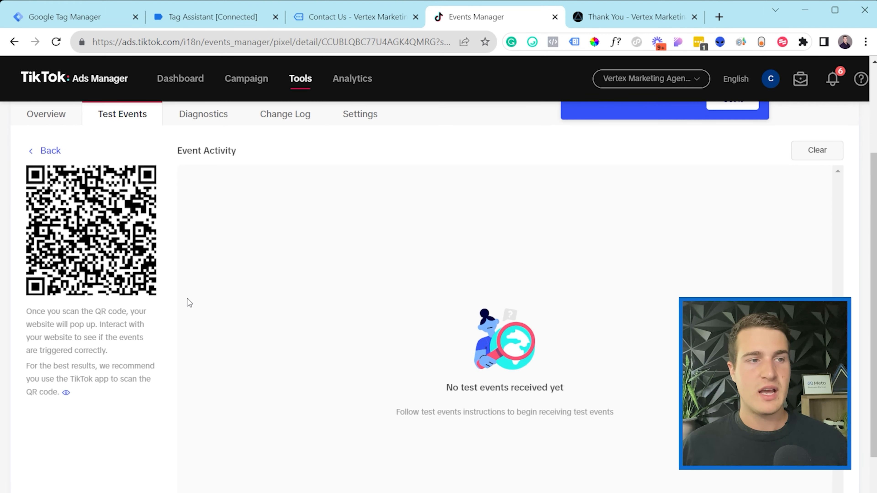
{"action": "scroll", "coordinate": [188, 300], "scroll_direction": "up", "scroll_amount": 2}
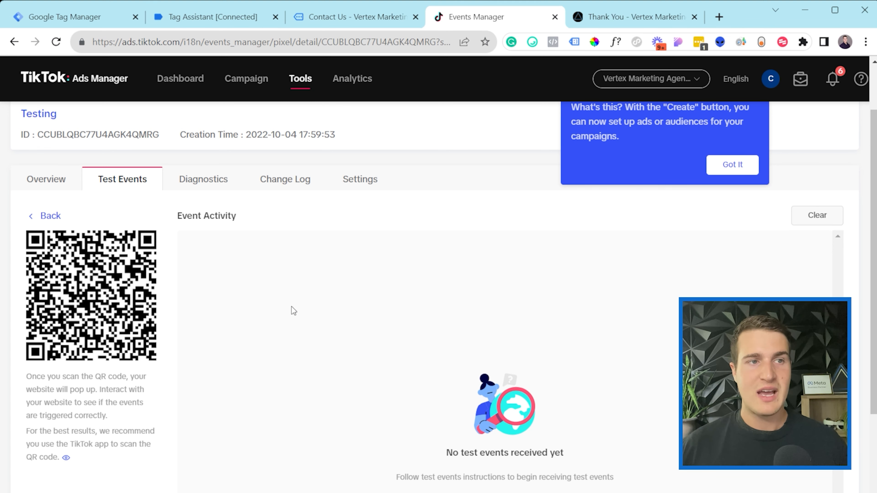
{"action": "scroll", "coordinate": [292, 307], "scroll_direction": "down", "scroll_amount": 2}
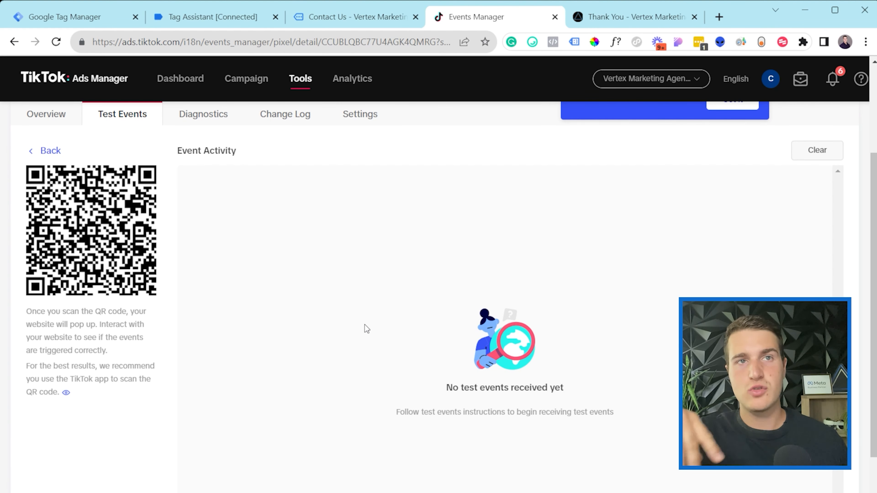